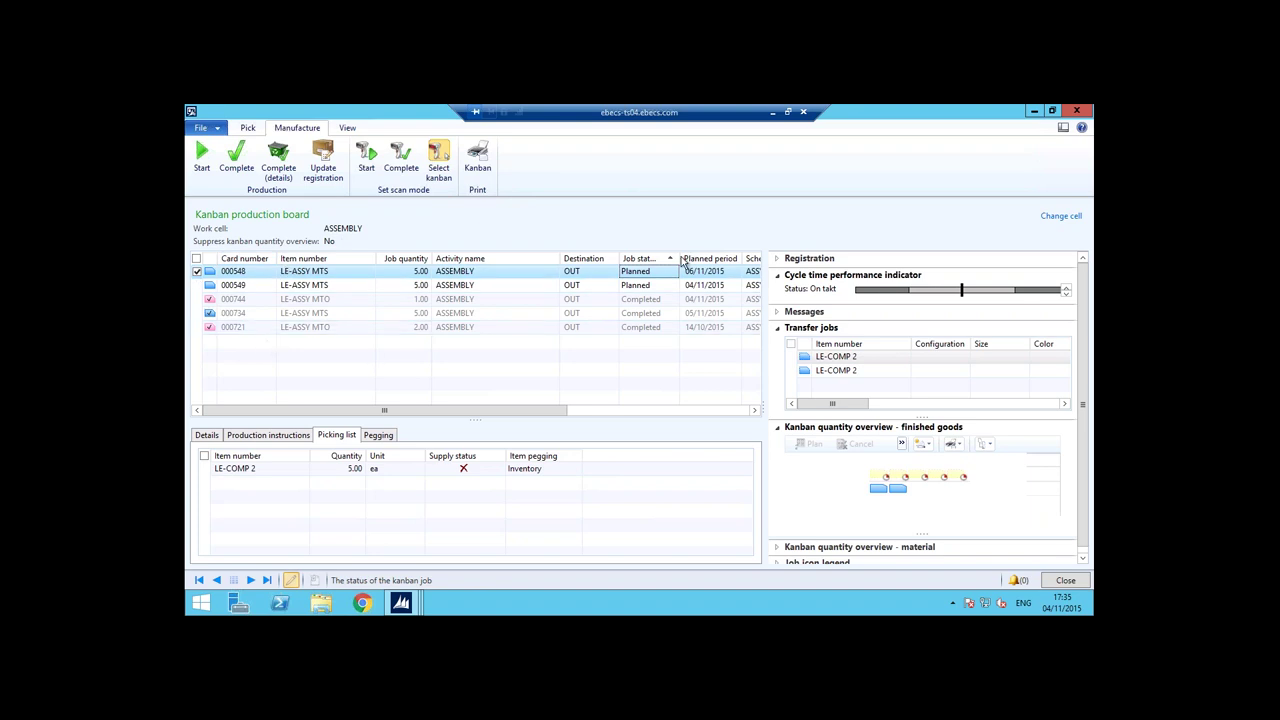
# - Widen the Job status column and read through the production instructions for kanban card 000548
pyautogui.moveTo(690, 258); pyautogui.dragTo(706, 258)
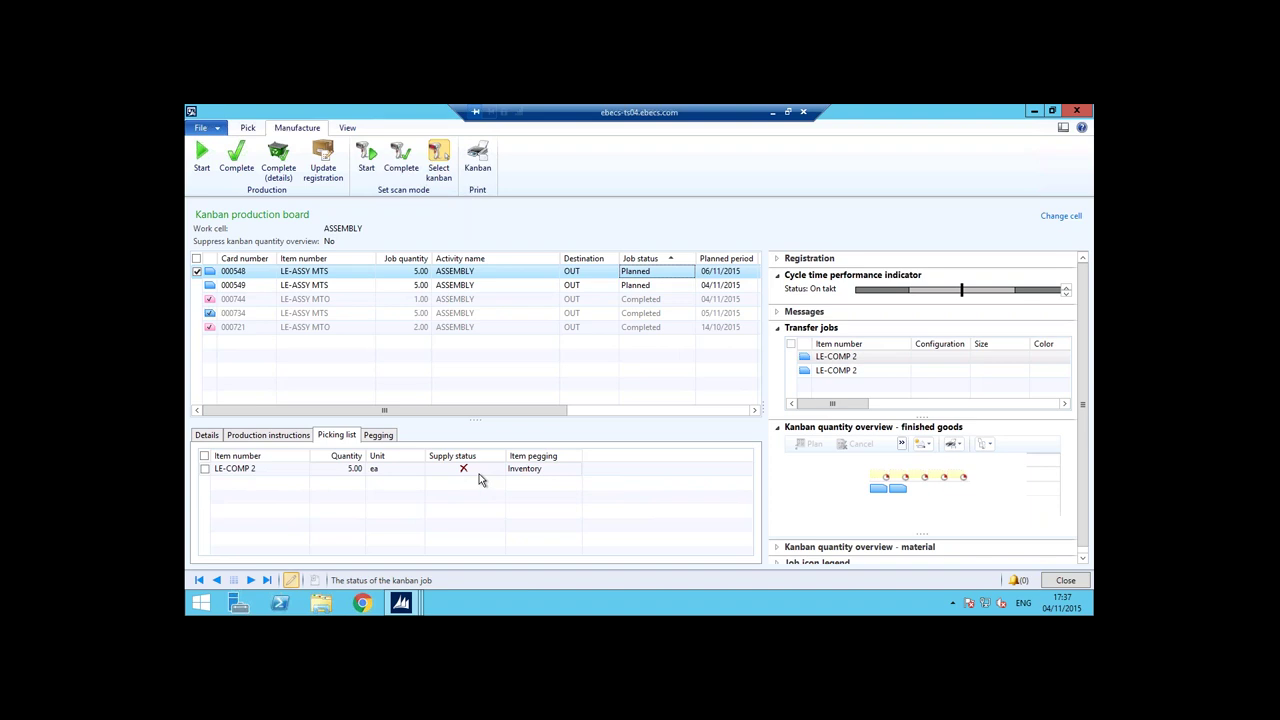
pyautogui.click(247, 434)
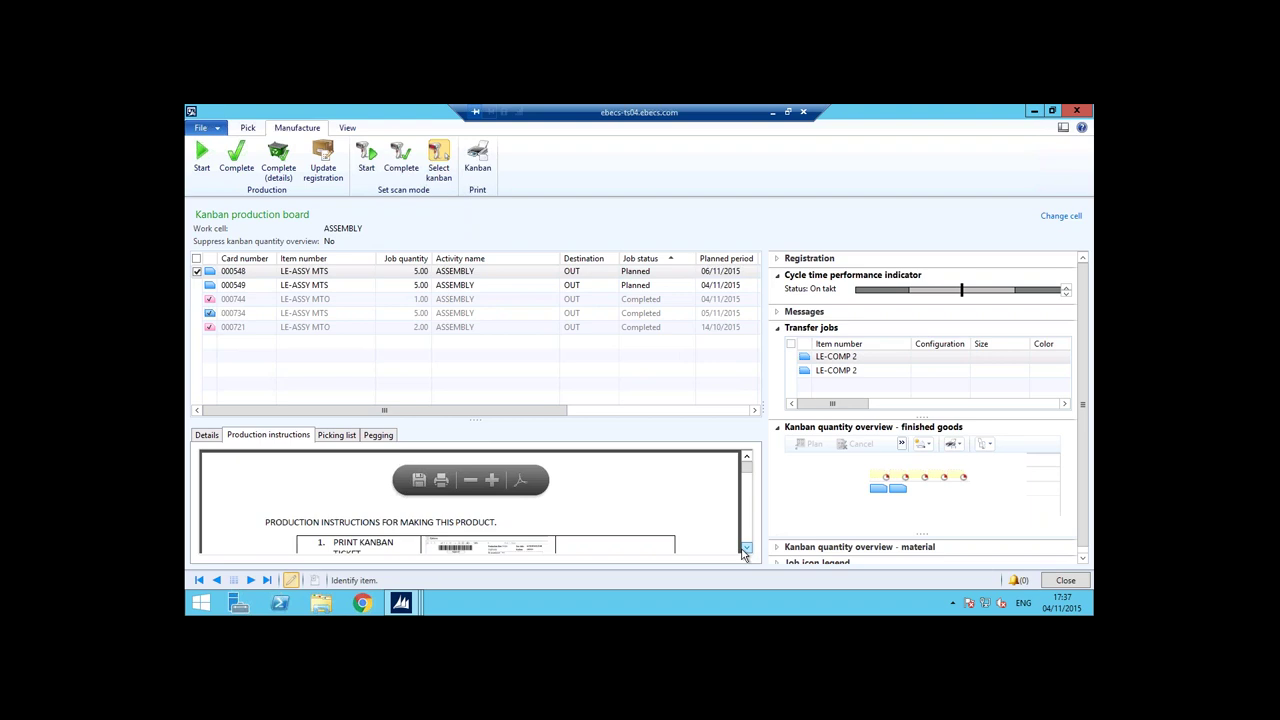
pyautogui.click(745, 549)
pyautogui.click(746, 550)
pyautogui.click(746, 550)
pyautogui.click(747, 550)
pyautogui.scroll(-5, 606, 518)
pyautogui.scroll(-2, 570, 527)
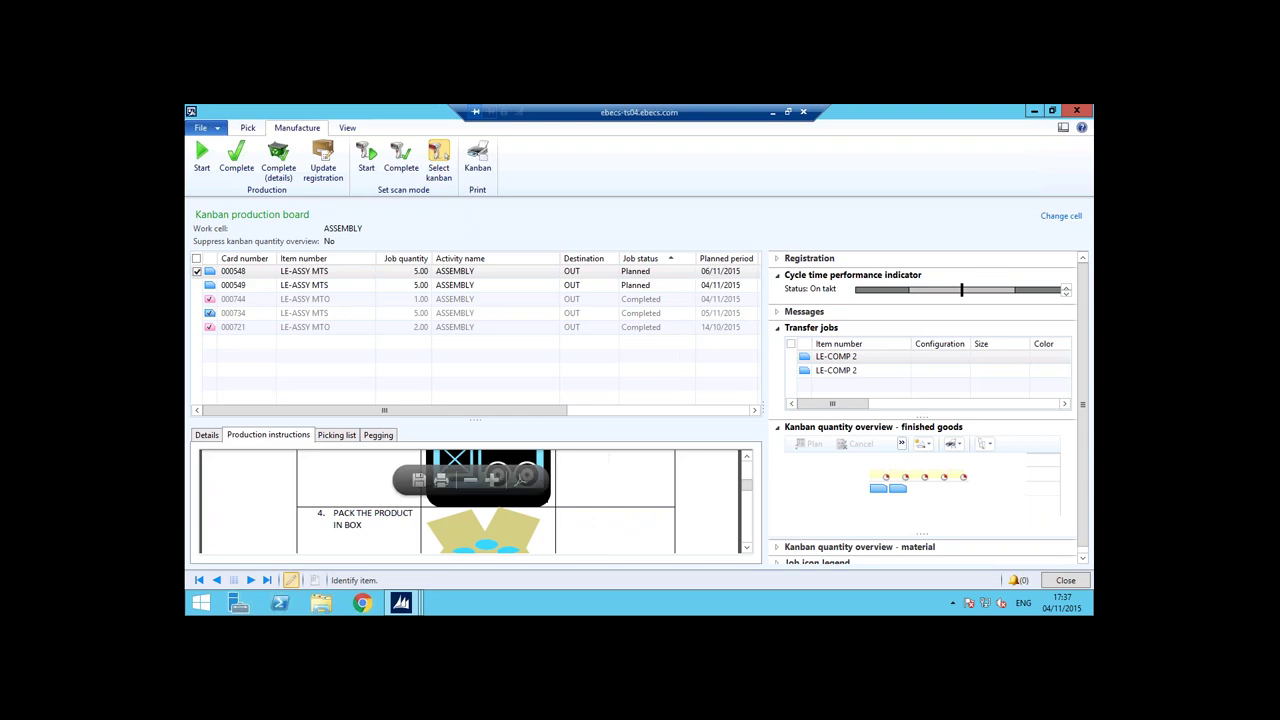
pyautogui.scroll(1, 446, 527)
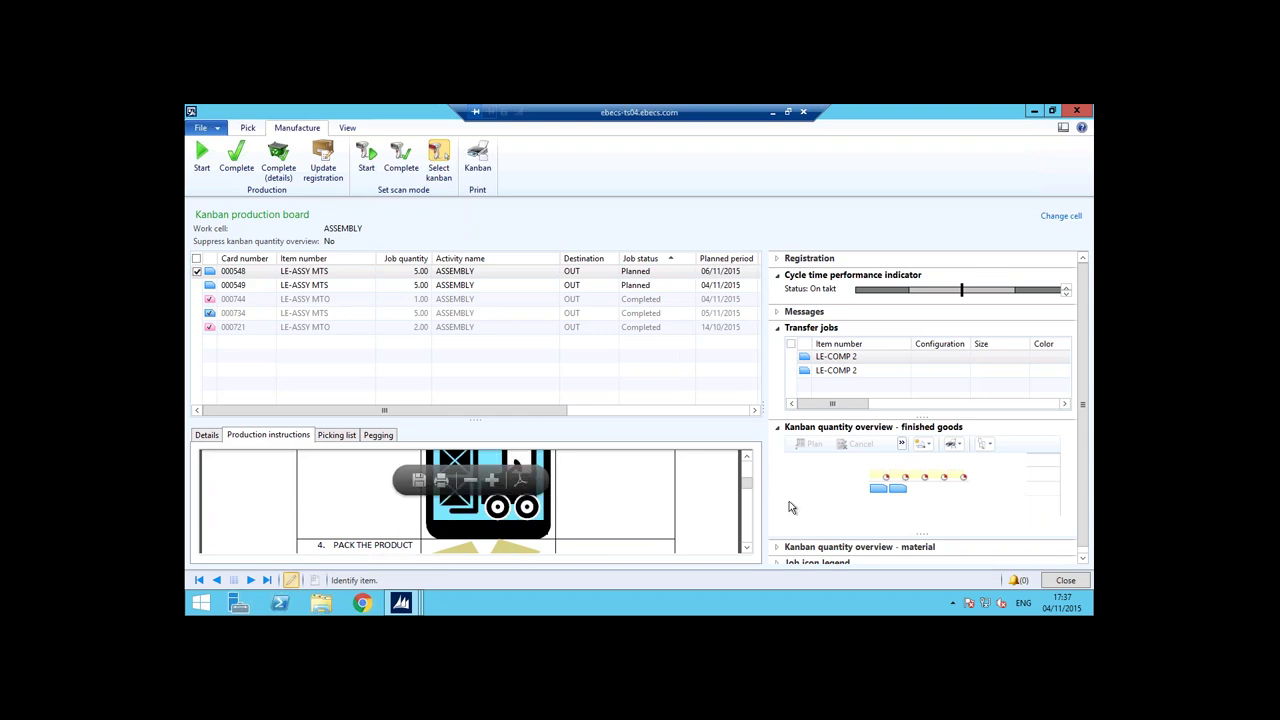
pyautogui.moveTo(749, 484); pyautogui.dragTo(749, 459)
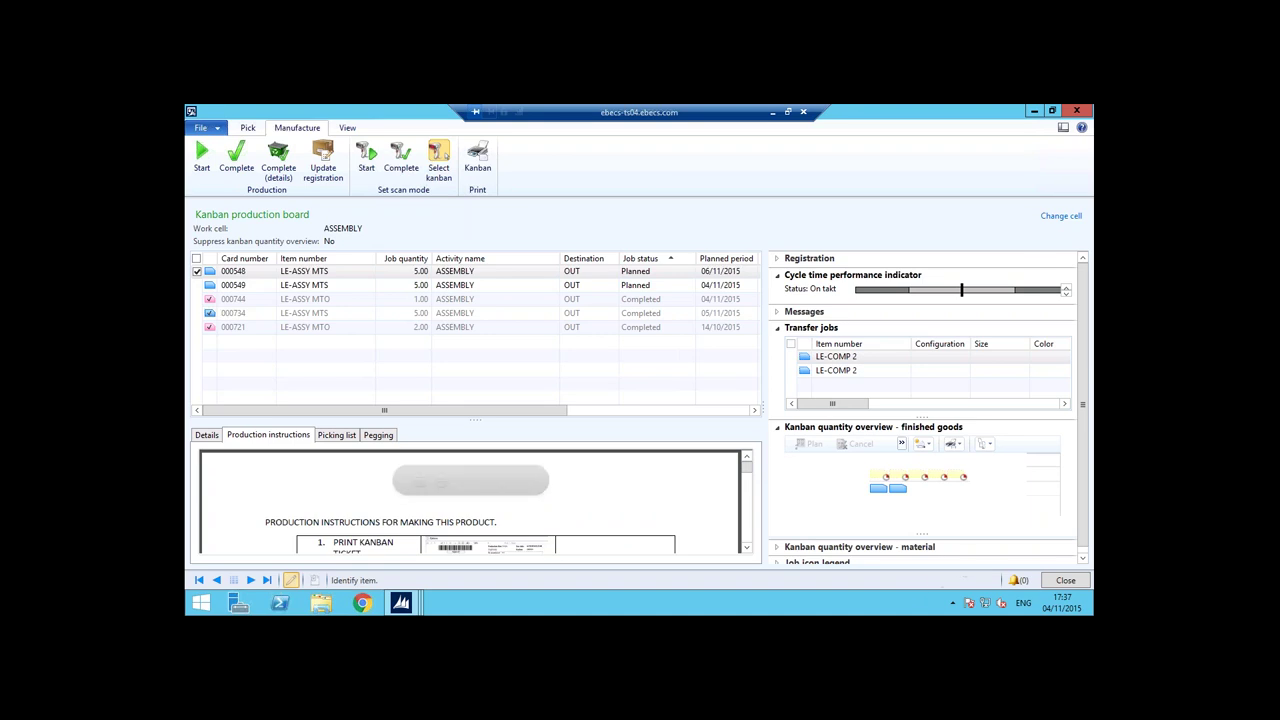
# - Check the supply status of LE-COMP 2 on the picking list of kanban card 000548
pyautogui.click(340, 437)
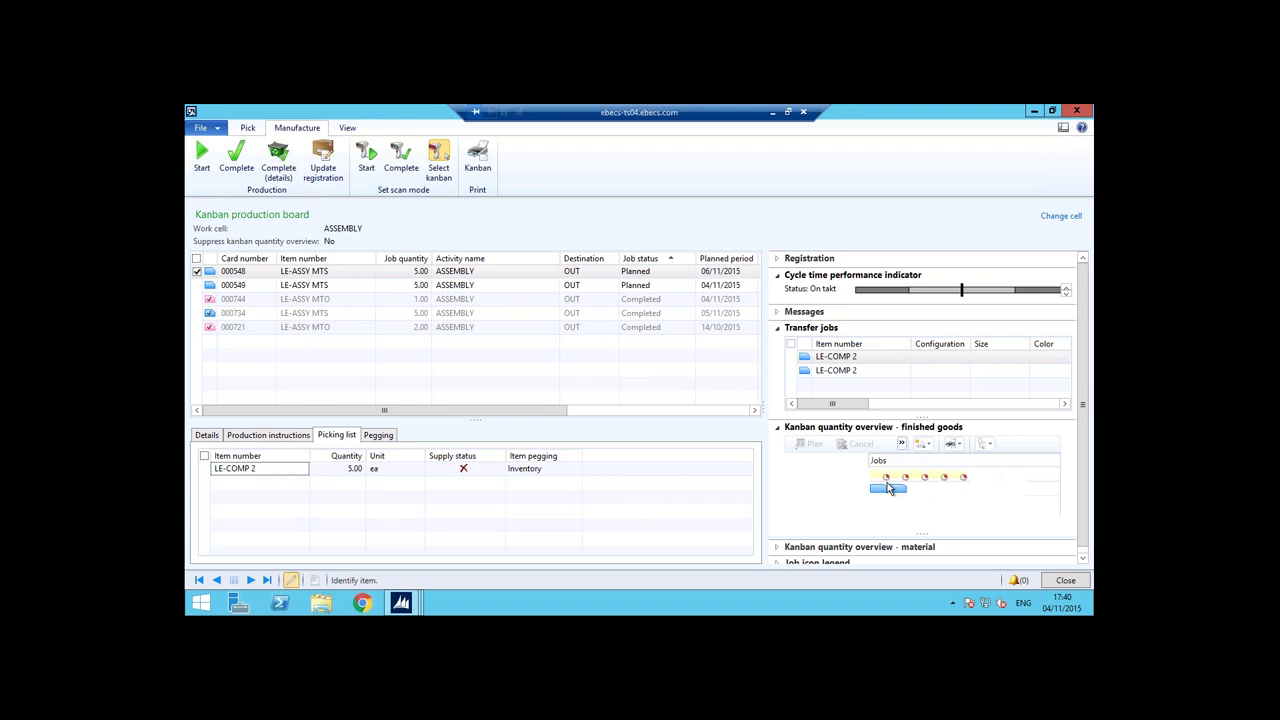
pyautogui.click(462, 473)
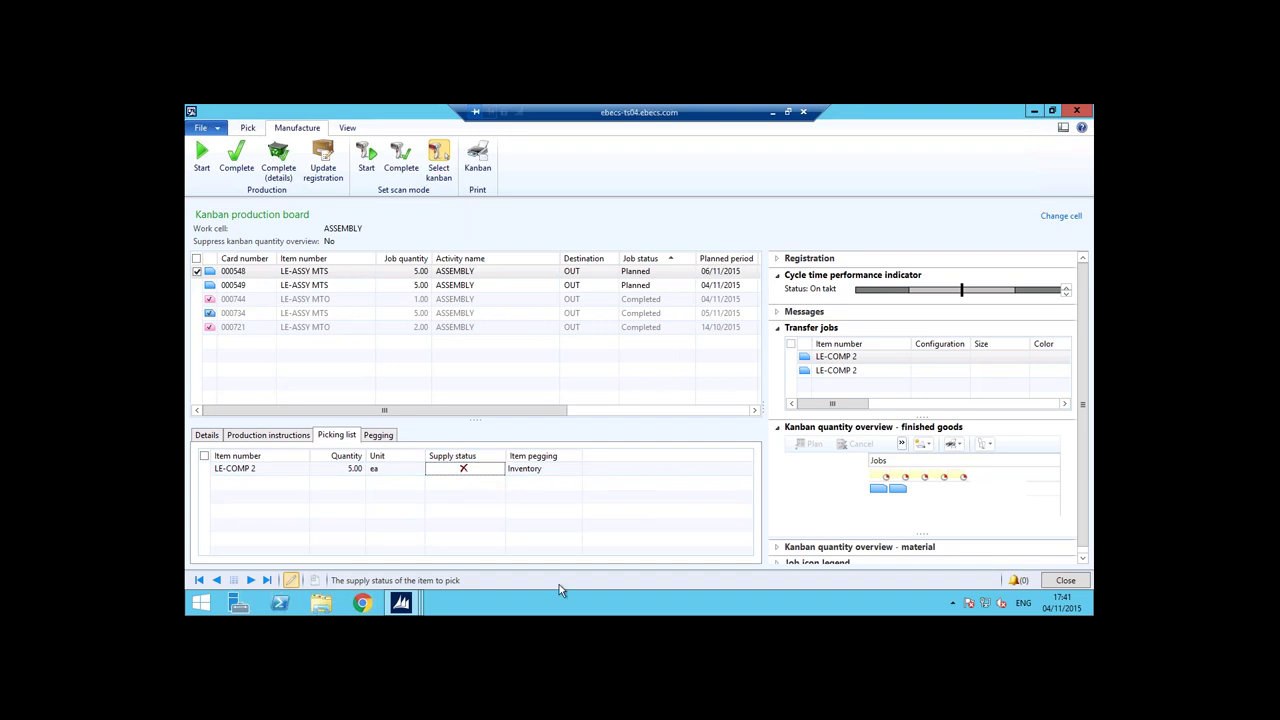
# - Bring up the Kanban transfer board maximized and make room in its job list for the From warehouse and To warehouse columns
pyautogui.click(403, 603)
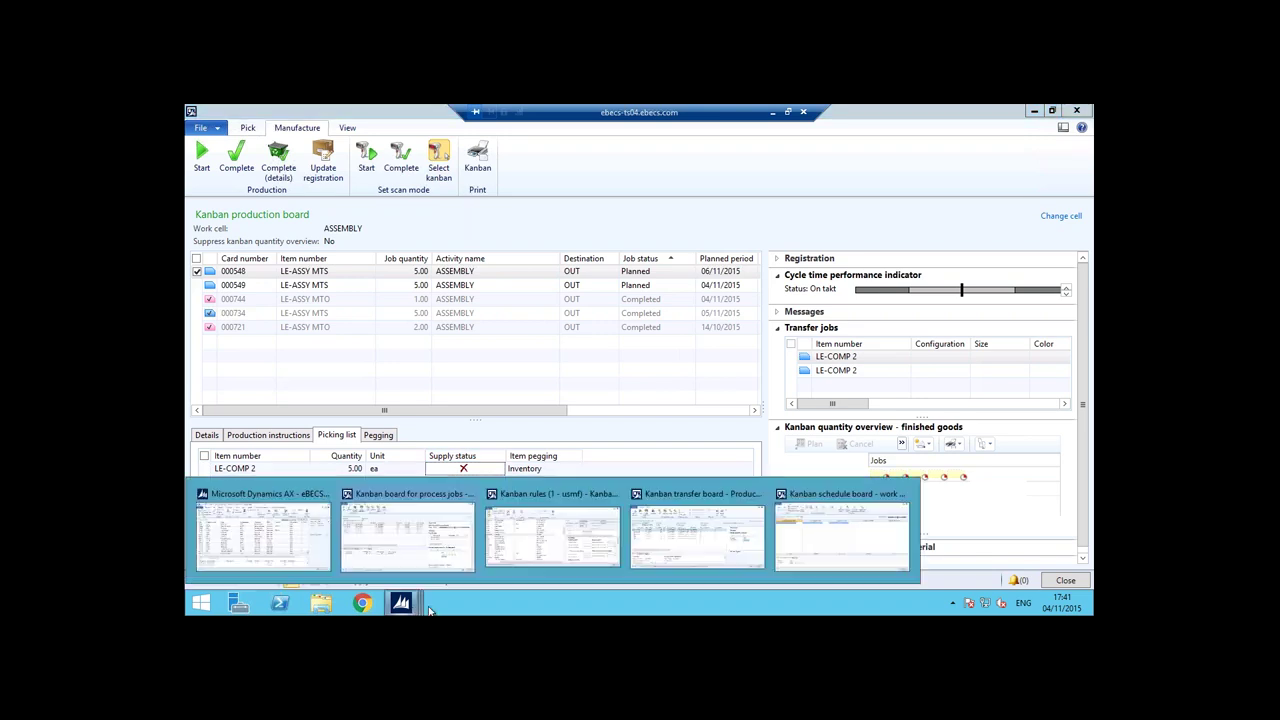
pyautogui.click(696, 545)
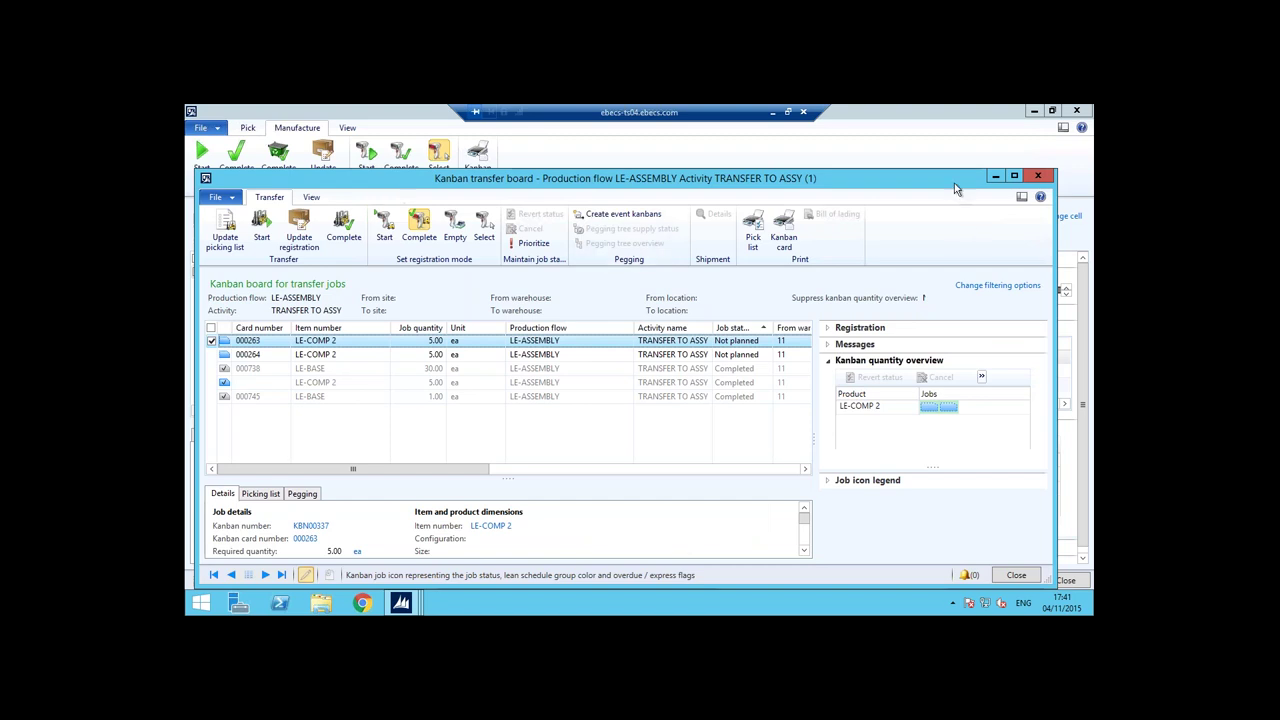
pyautogui.click(1014, 176)
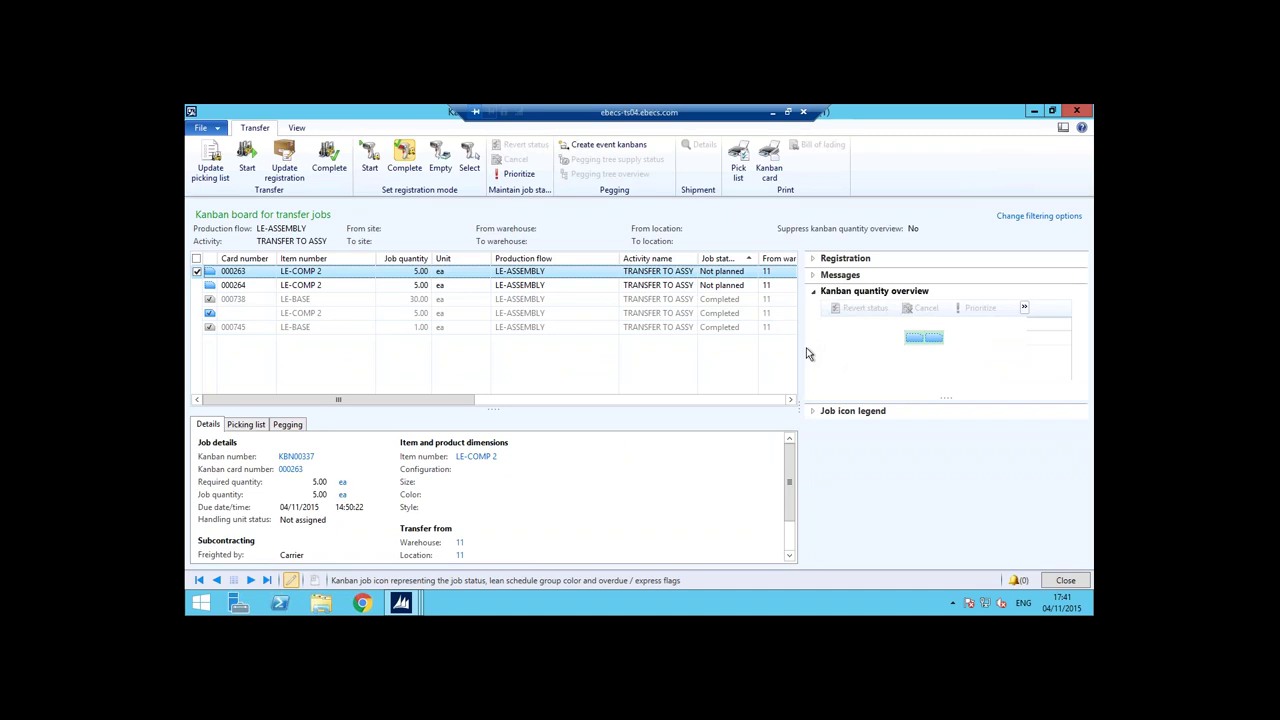
pyautogui.moveTo(803, 411); pyautogui.dragTo(841, 410)
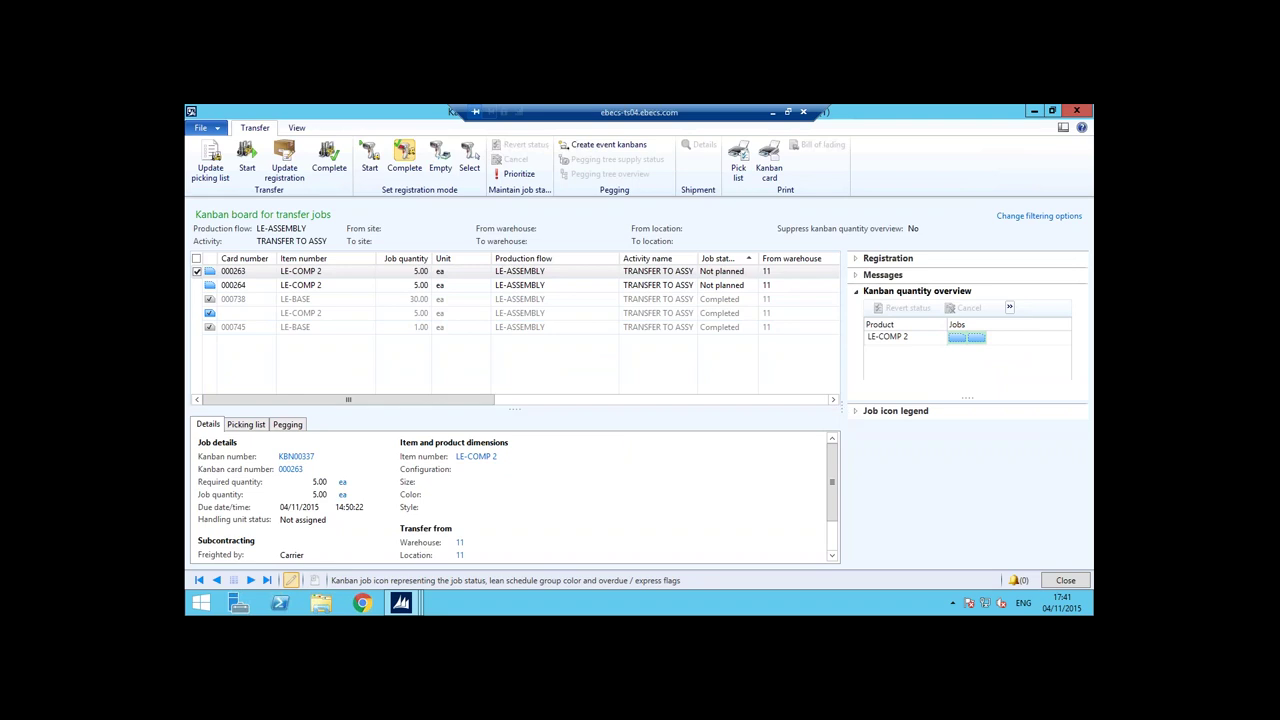
pyautogui.moveTo(842, 410); pyautogui.dragTo(860, 410)
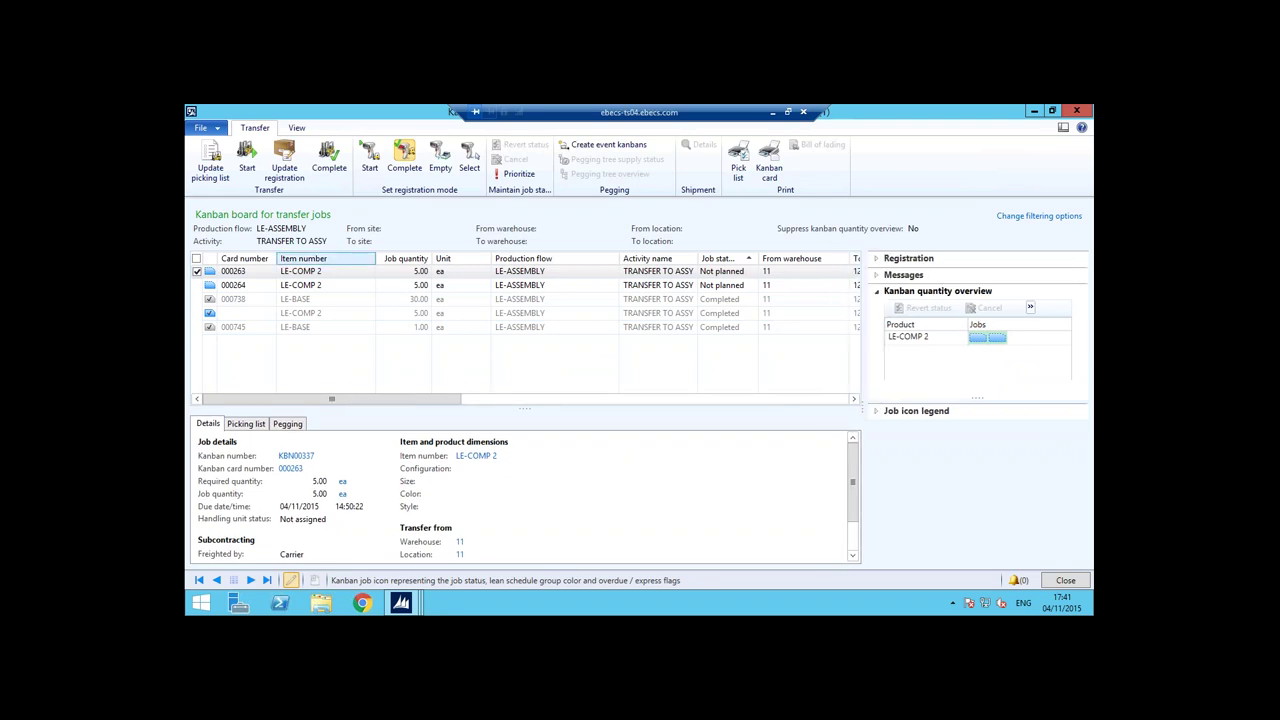
pyautogui.moveTo(364, 259); pyautogui.dragTo(351, 259)
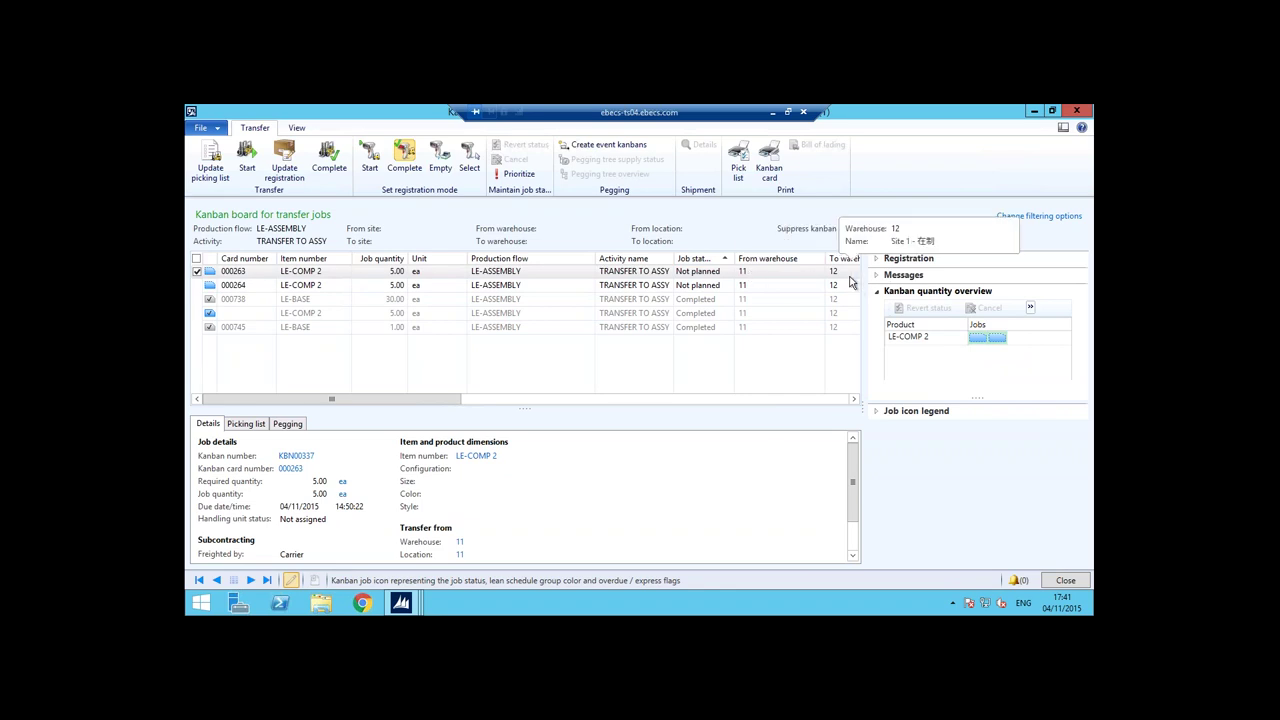
# - Review the picking list for card 000263 and complete its LE-COMP 2 transfer job
pyautogui.click(256, 425)
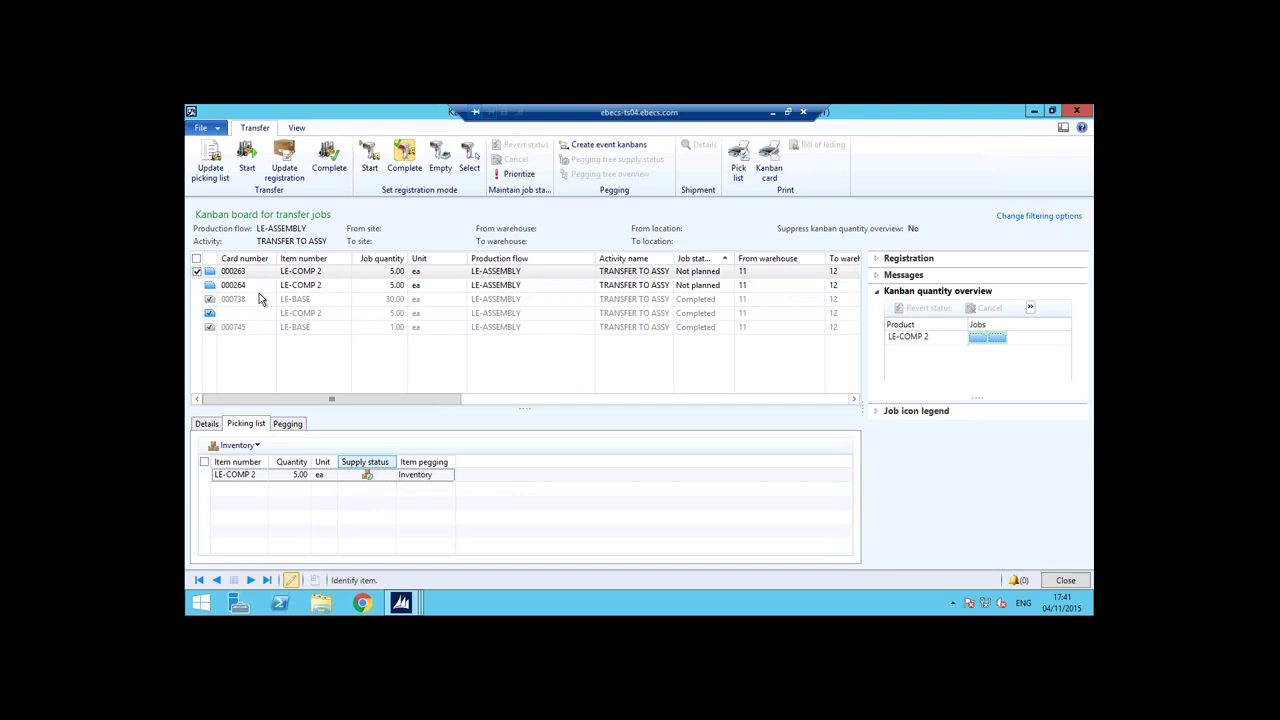
pyautogui.click(200, 274)
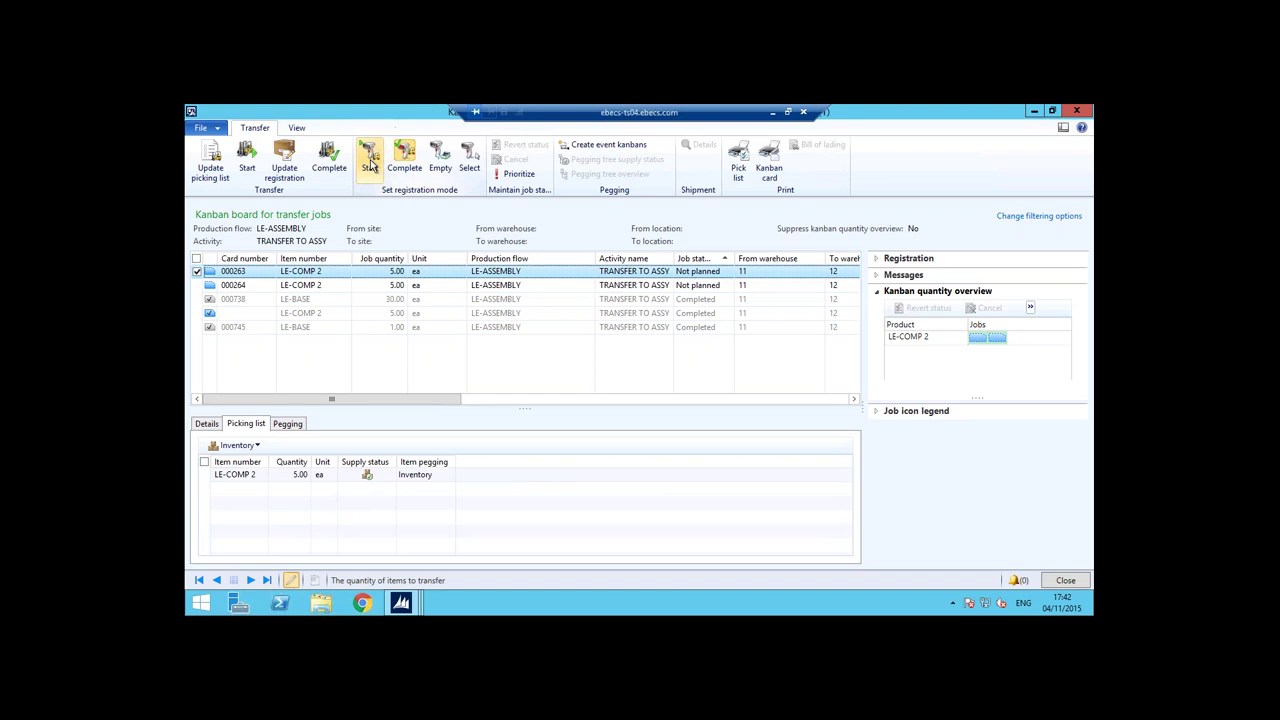
pyautogui.click(468, 160)
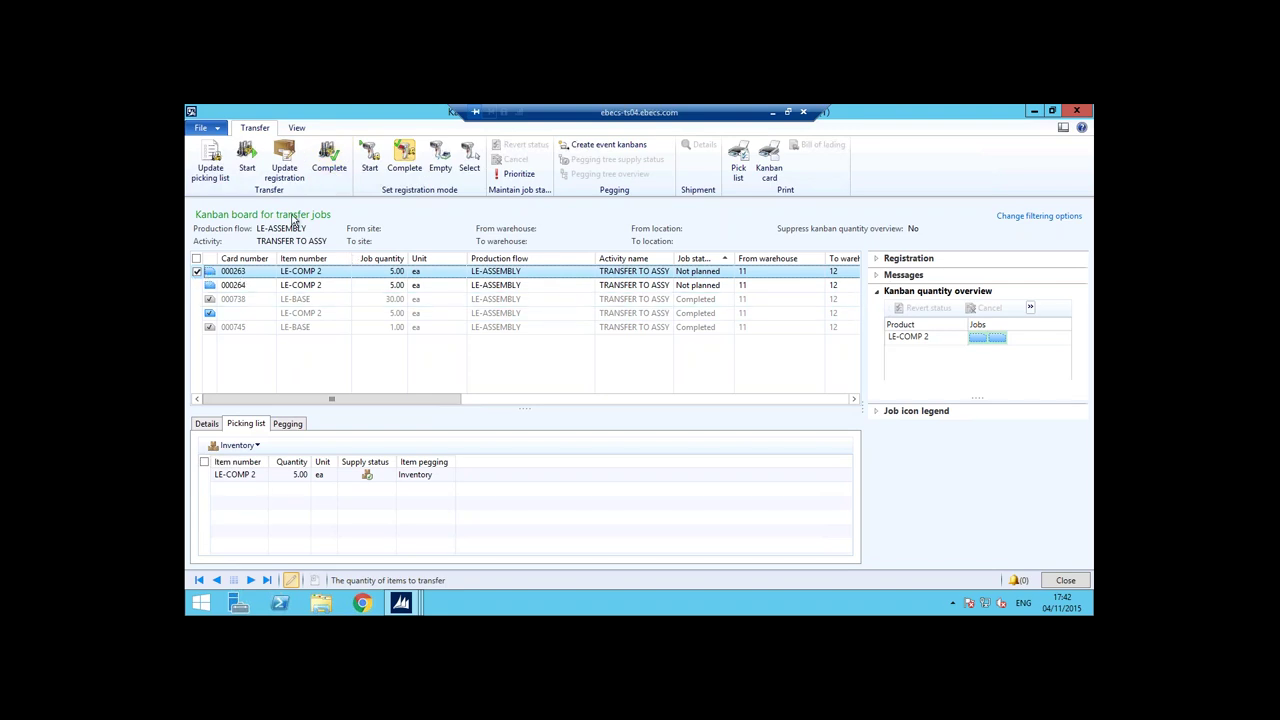
pyautogui.click(333, 165)
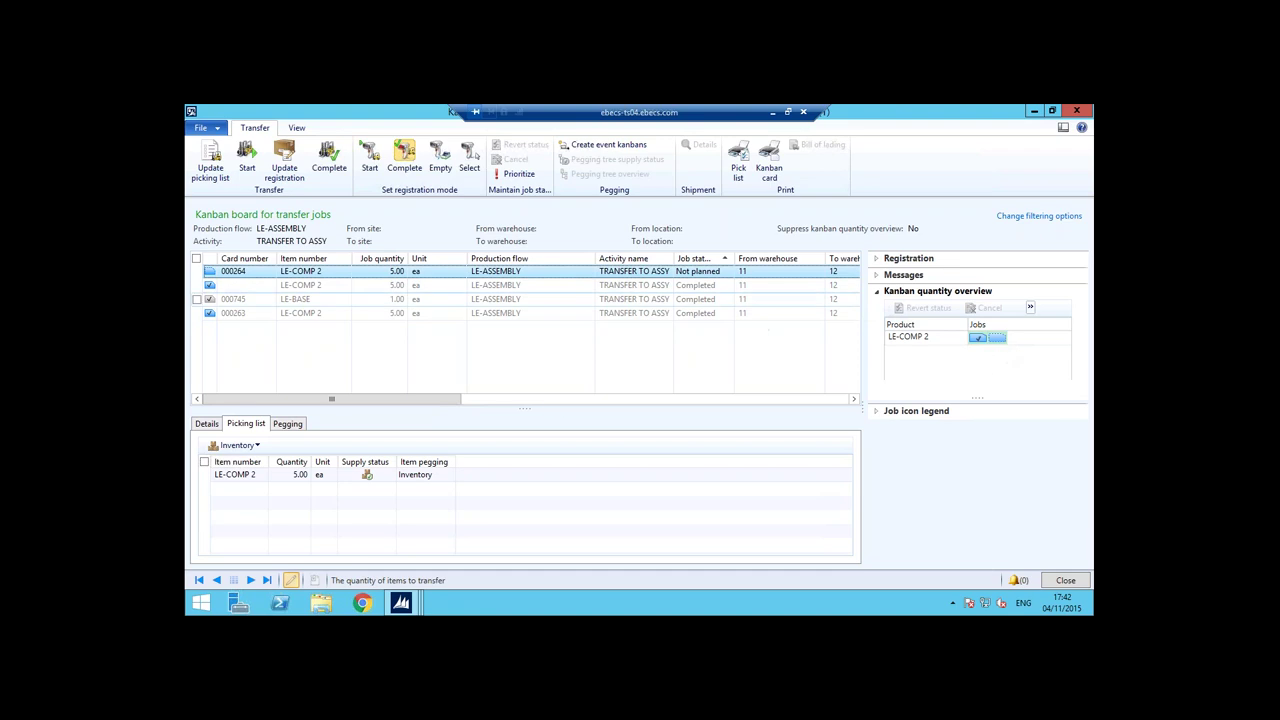
# - Switch to the Kanban board for process jobs and complete the LE-ASSY MTS job on card 000548
pyautogui.moveTo(401, 604)
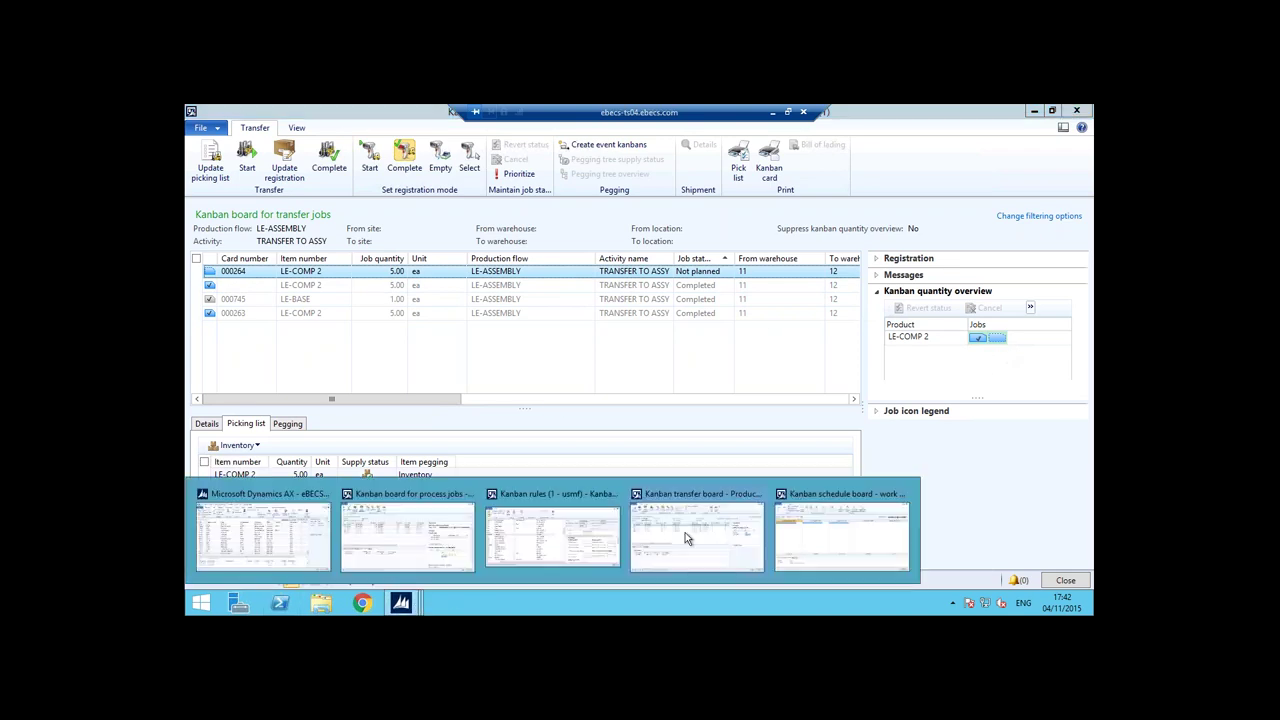
pyautogui.click(420, 535)
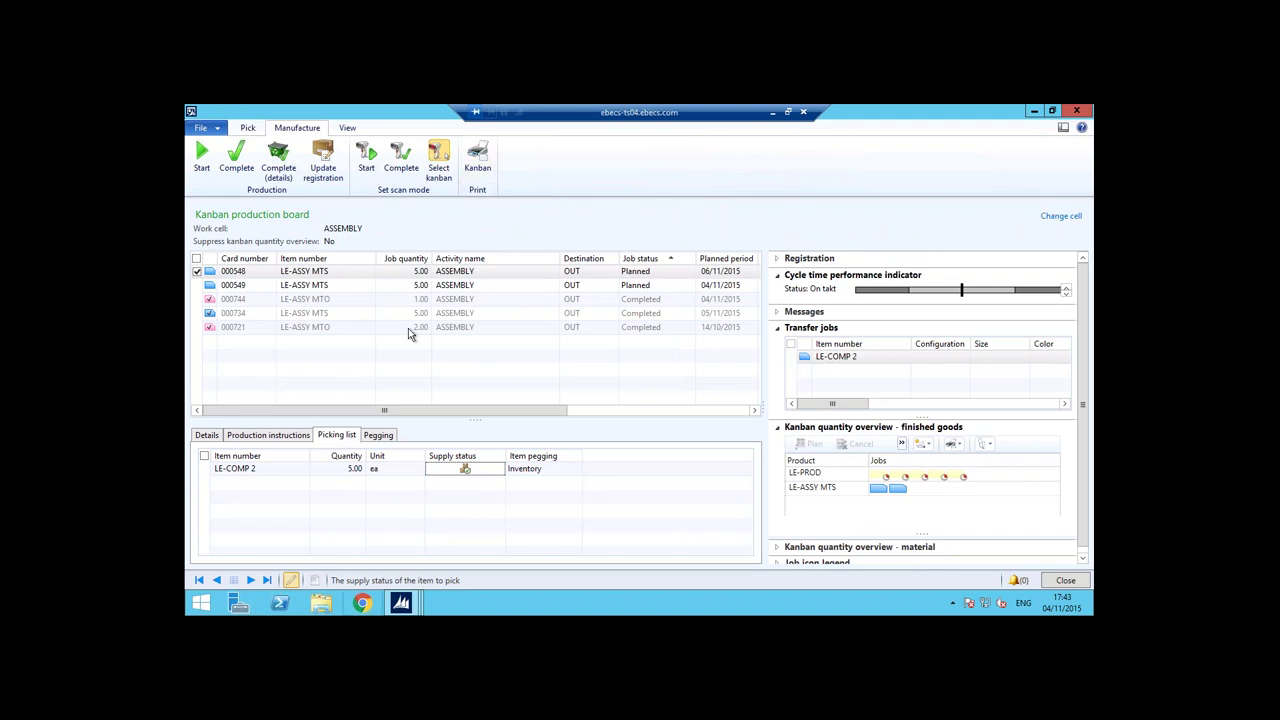
pyautogui.click(238, 165)
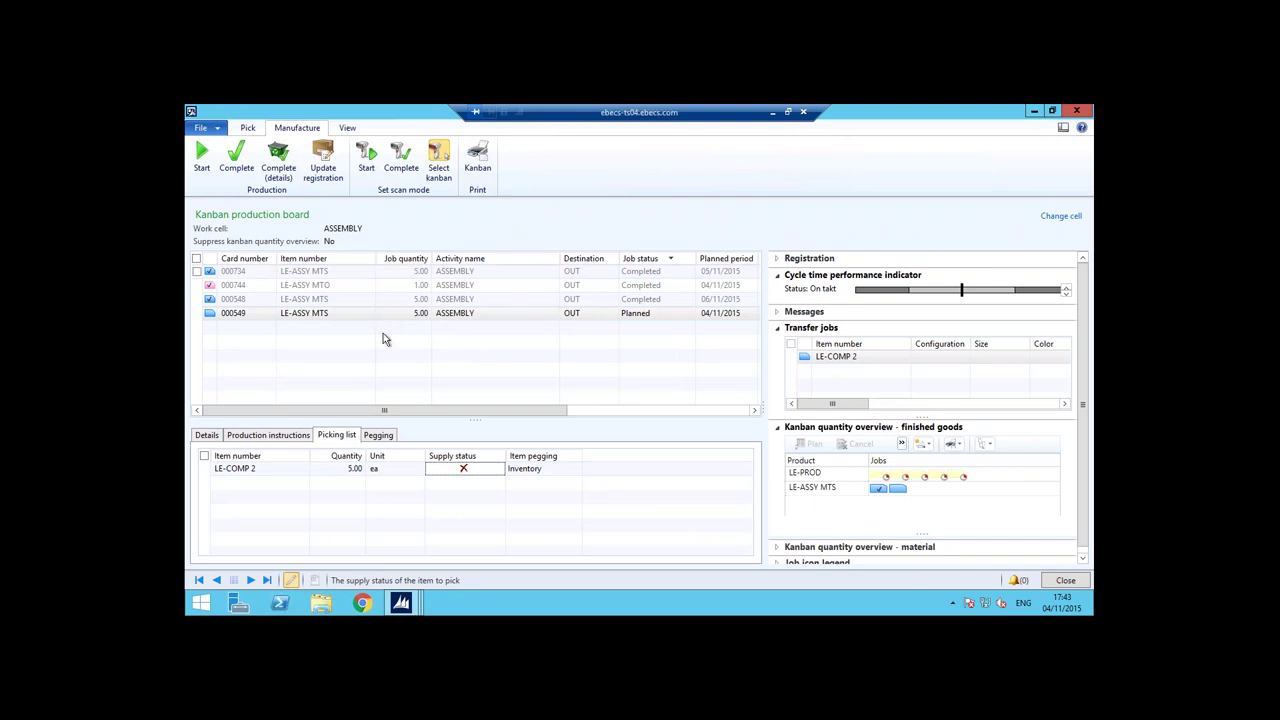
# - Compare the picking list supply status of cards 000549 and 000548, and check the LE-ASSY MTS jobs in the finished goods overview
pyautogui.click(485, 302)
pyautogui.click(660, 317)
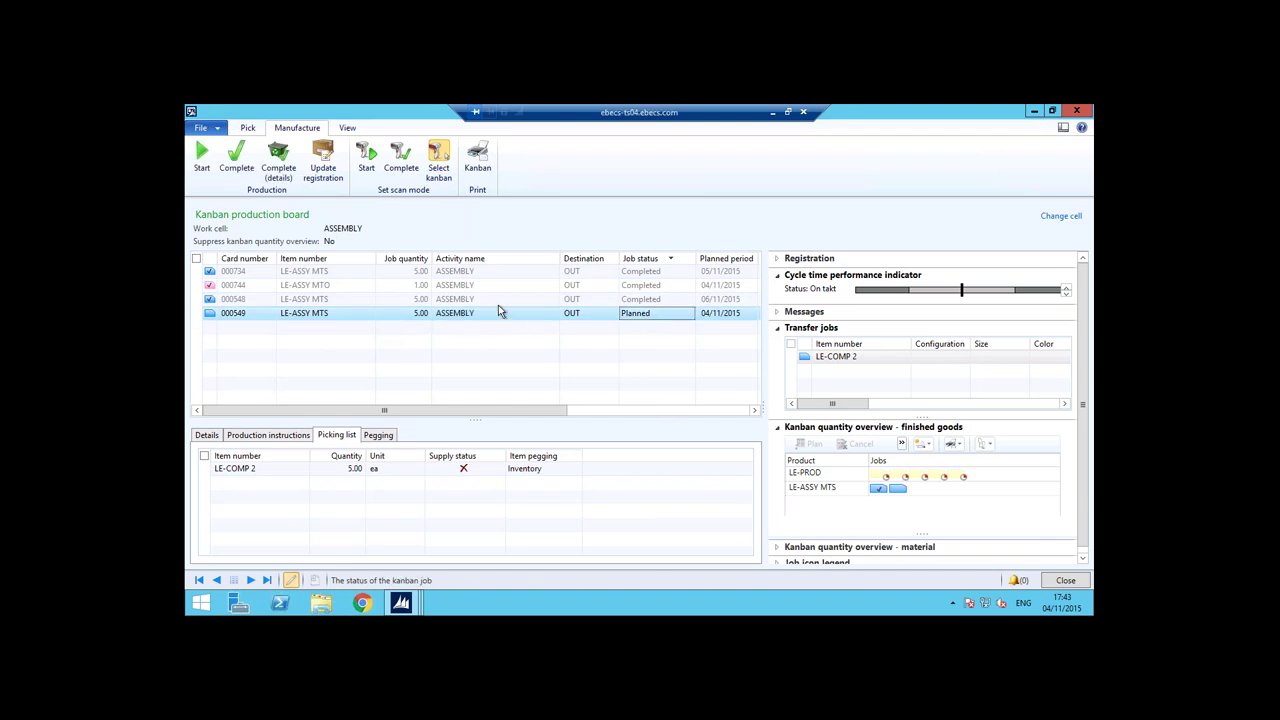
pyautogui.click(458, 302)
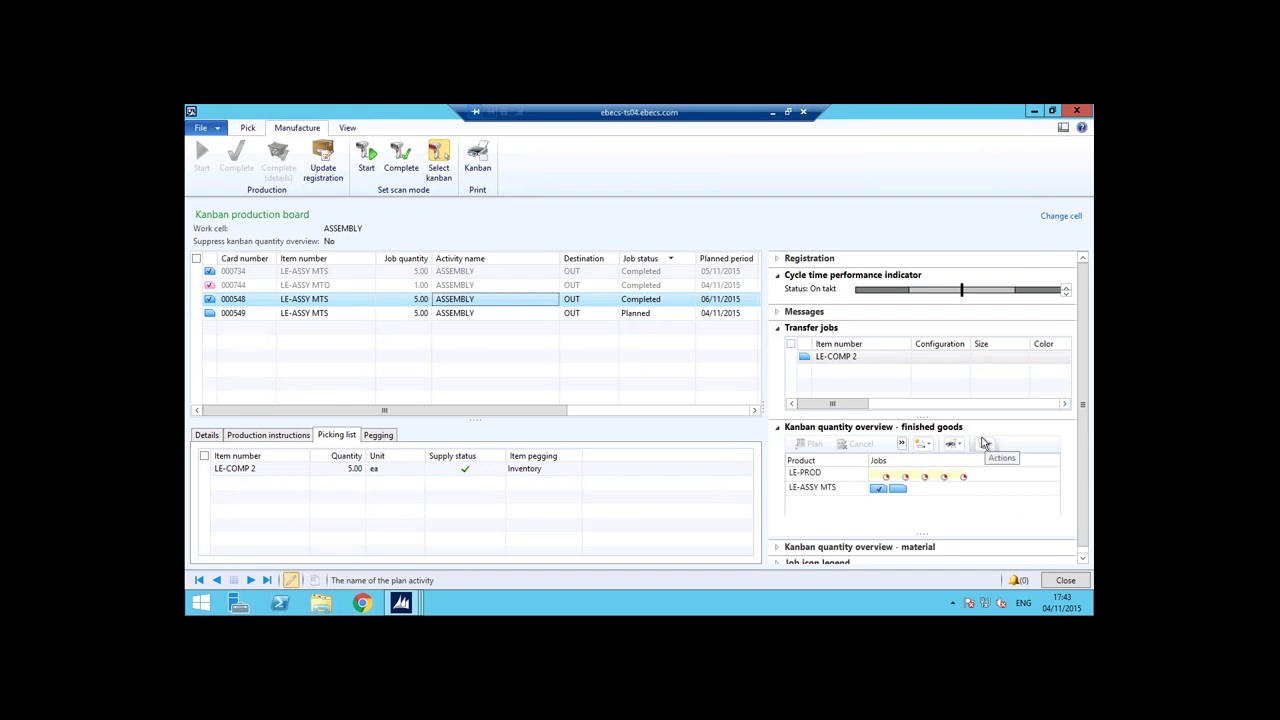
pyautogui.click(880, 490)
# - Return to the Kanban transfer board and view the kanban details for card 000264, closing them when done
pyautogui.click(400, 603)
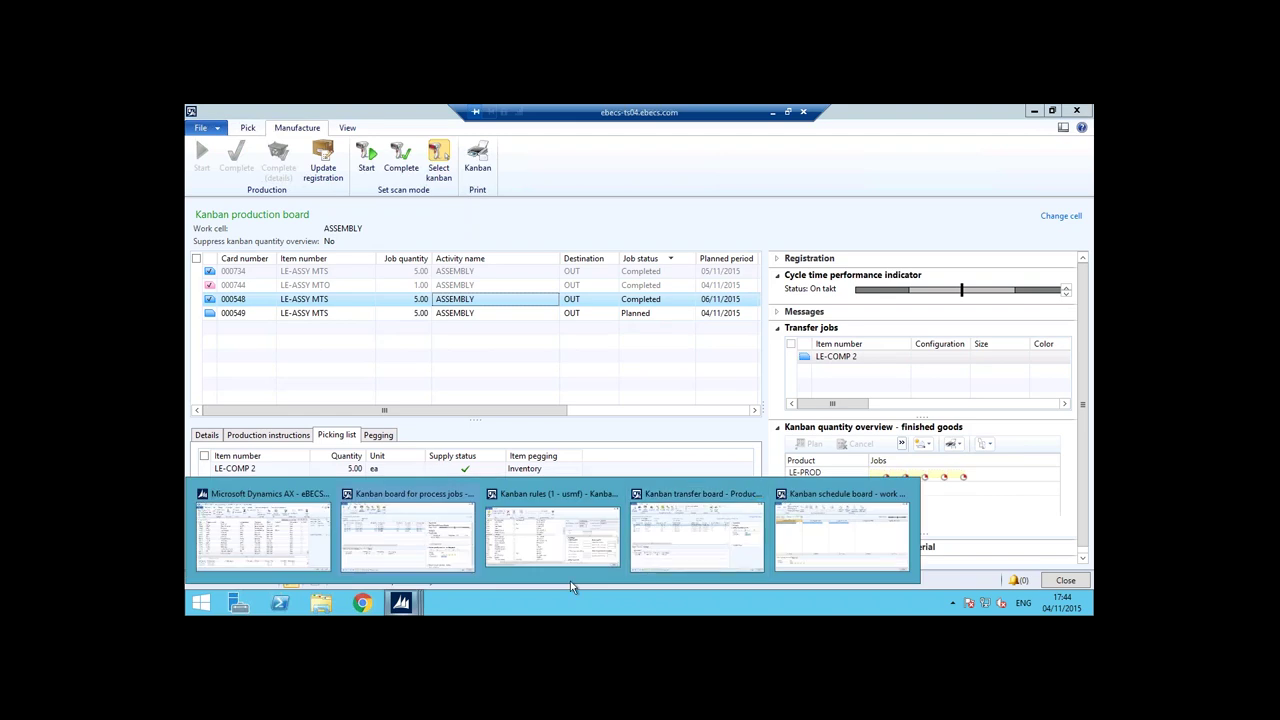
pyautogui.click(652, 538)
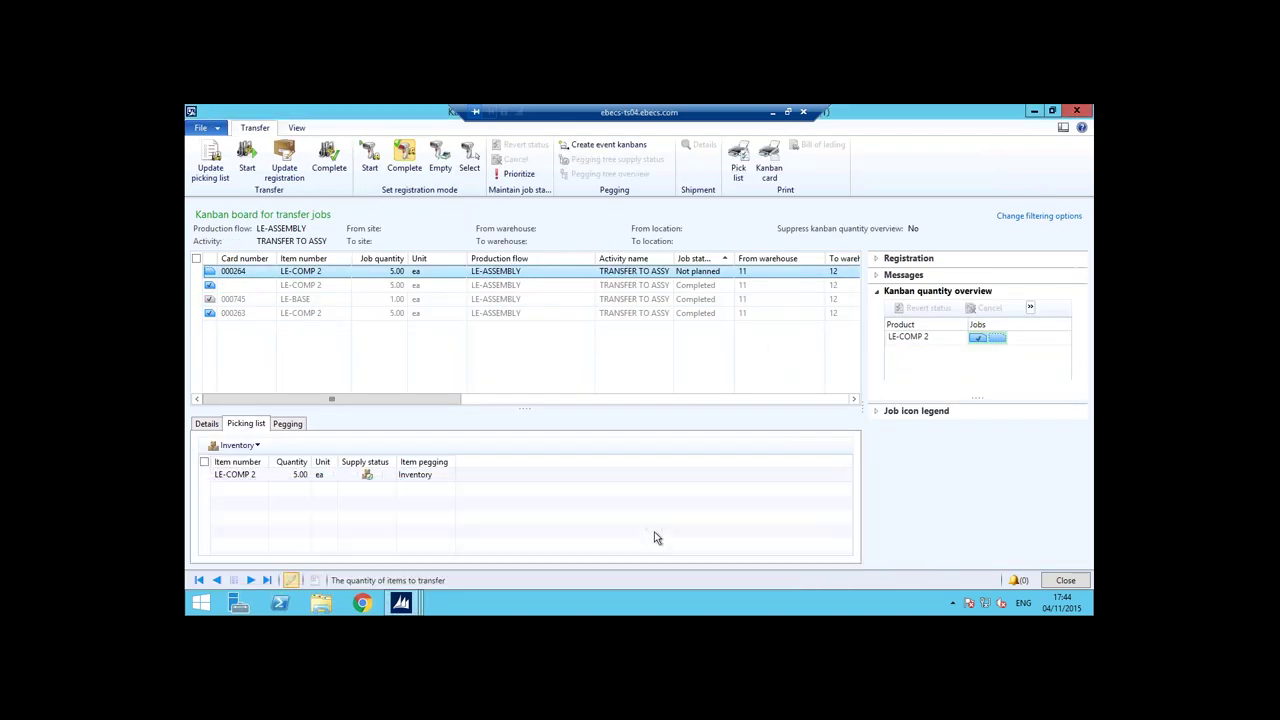
pyautogui.click(196, 271)
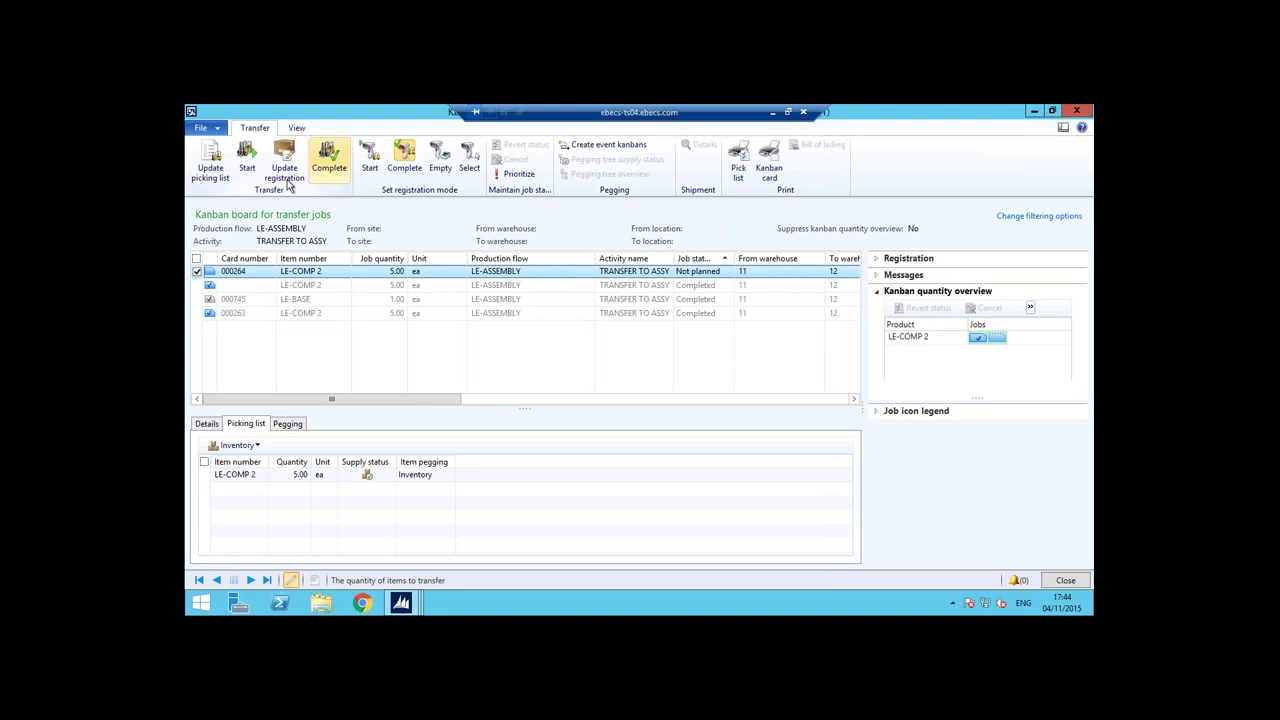
pyautogui.doubleClick(288, 272)
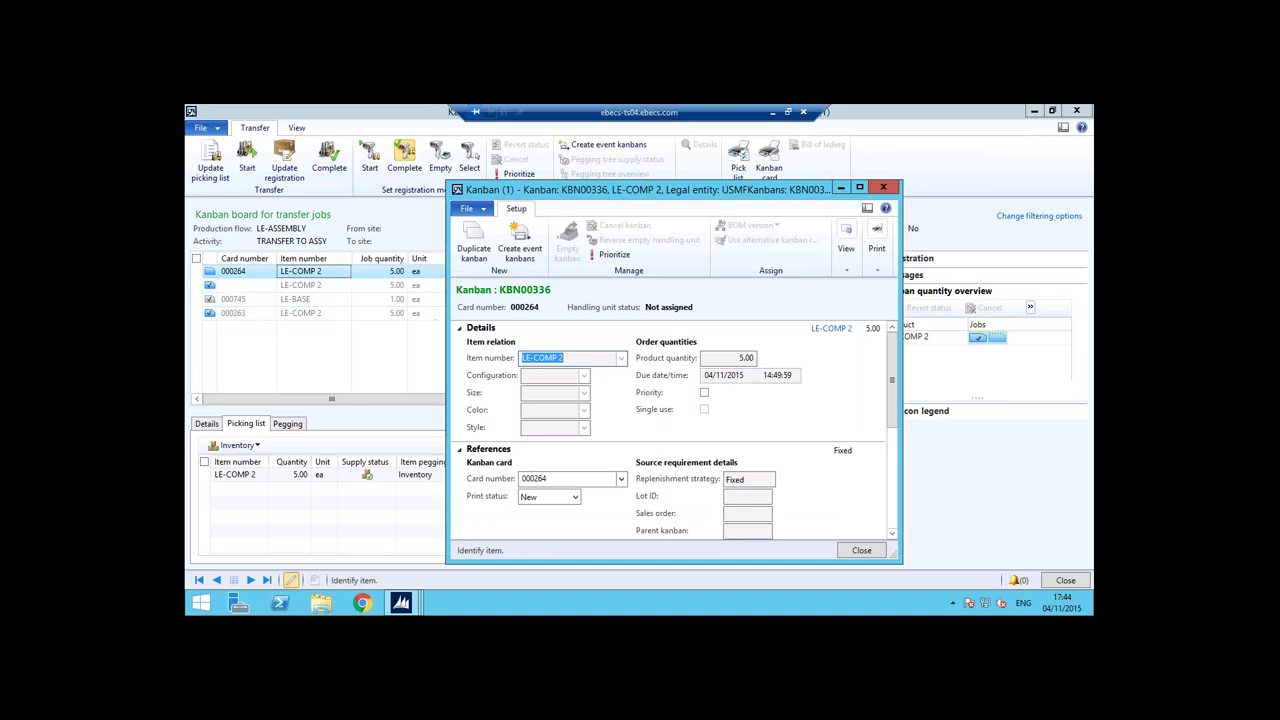
pyautogui.click(883, 187)
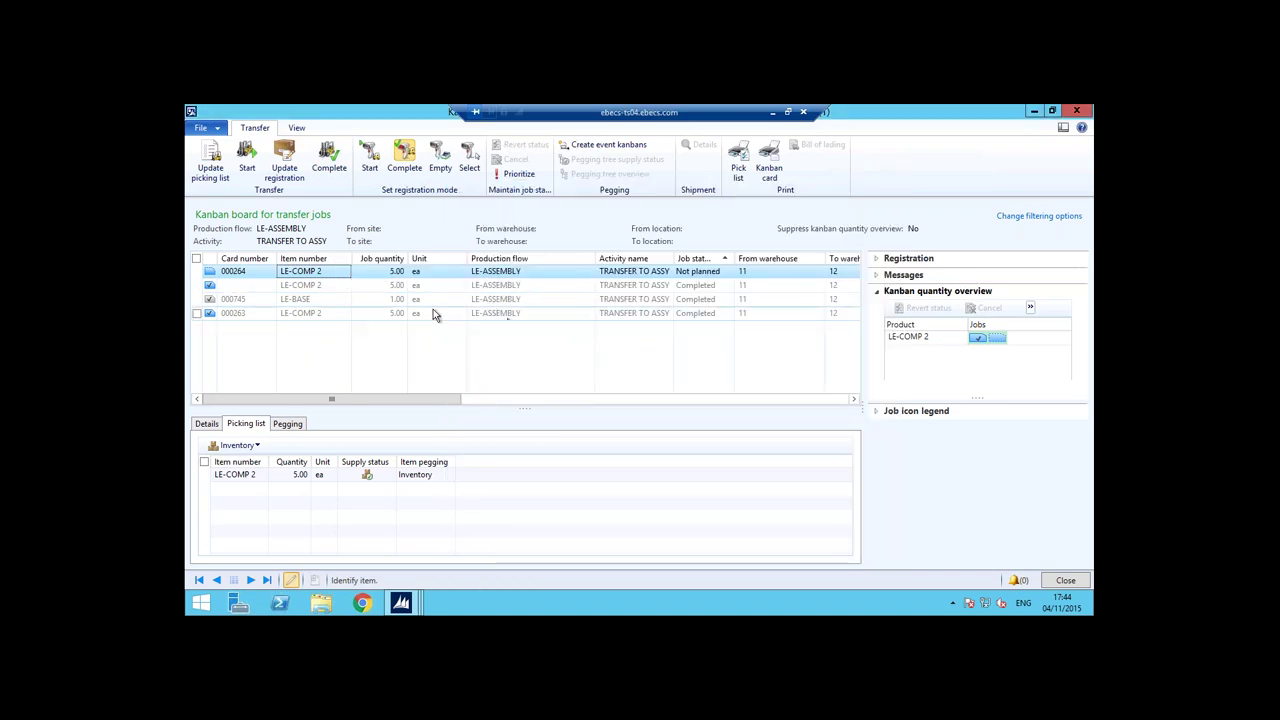
# - Empty the received LE-COMP 2 kanban on card 000263 from its kanban details, and deselect its row on the transfer board
pyautogui.click(353, 285)
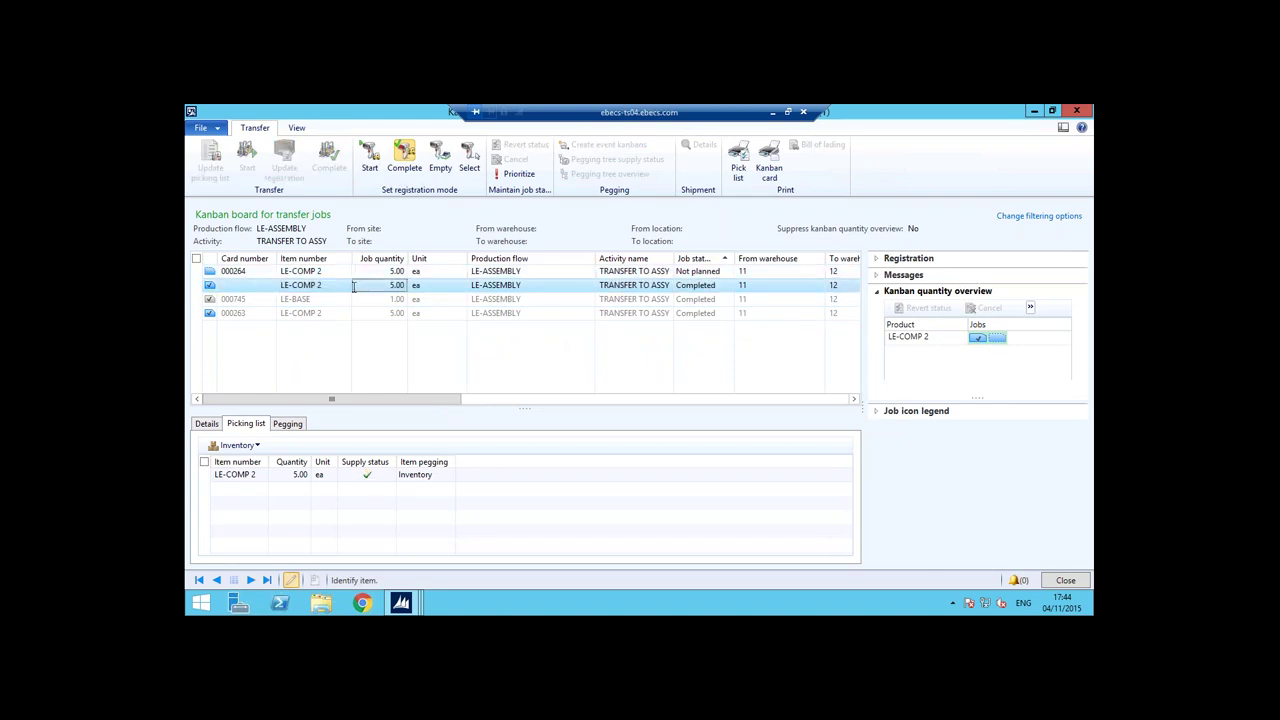
pyautogui.click(345, 313)
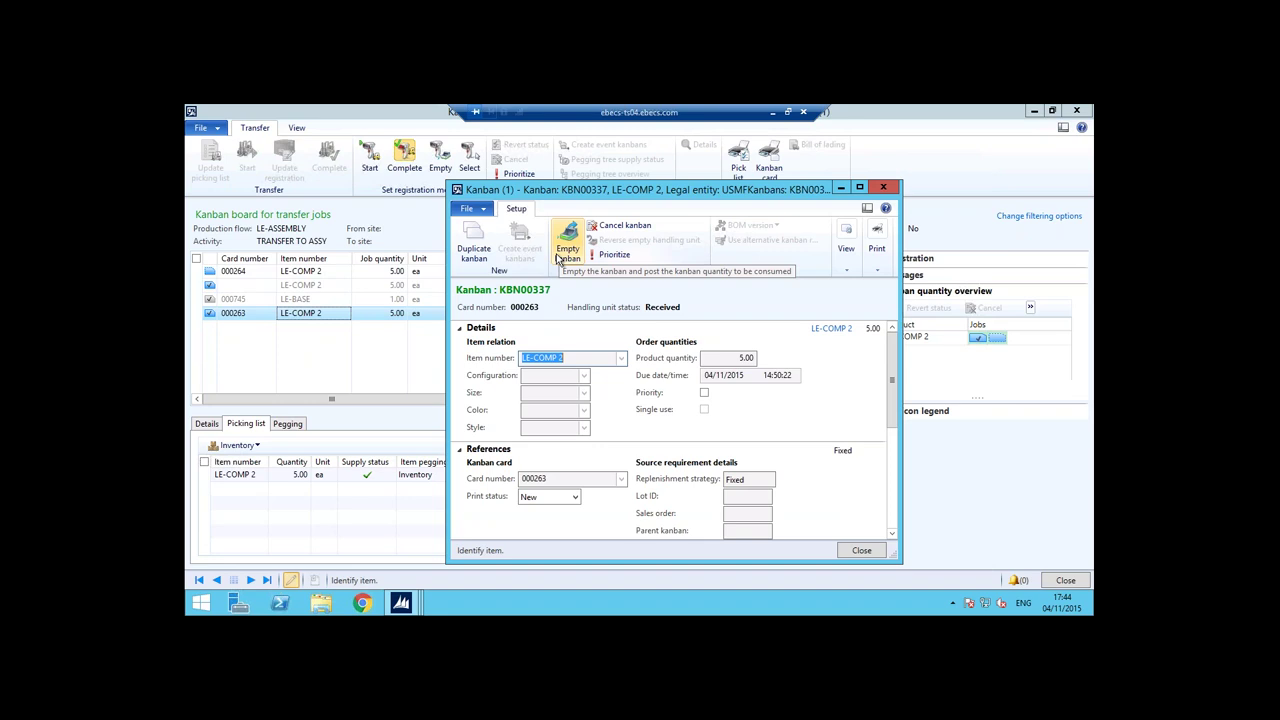
pyautogui.click(566, 249)
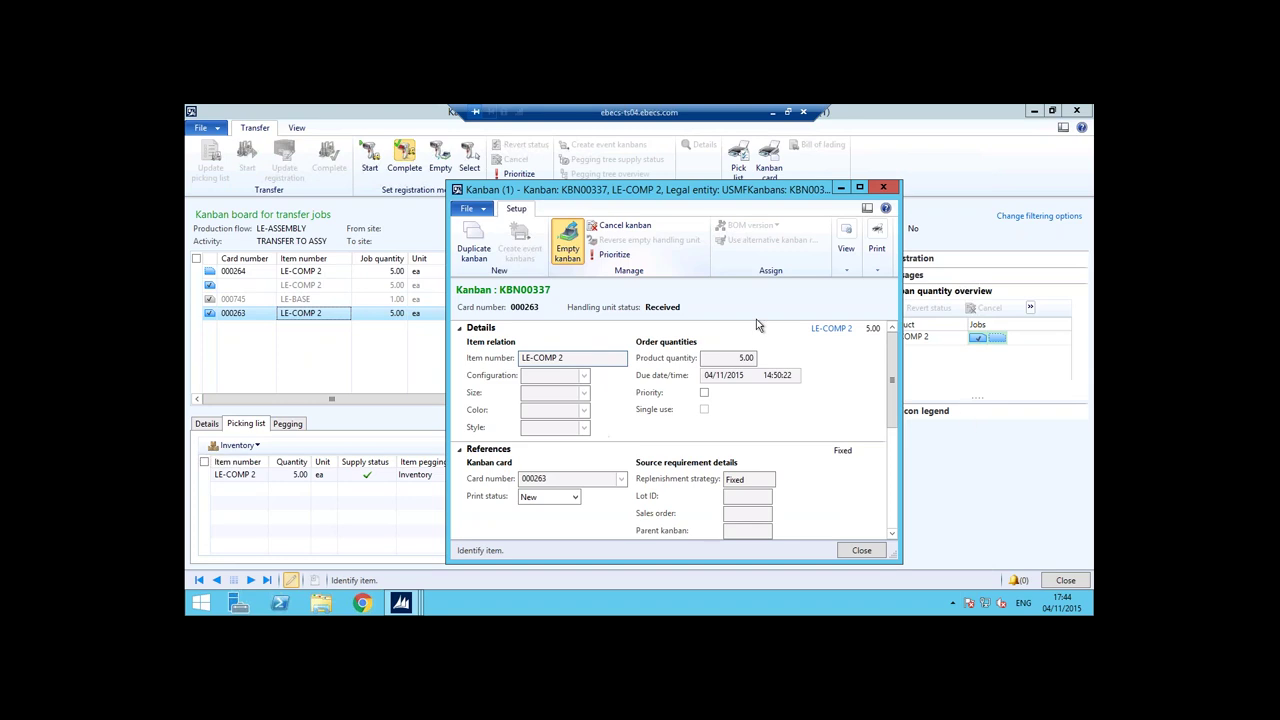
pyautogui.click(883, 187)
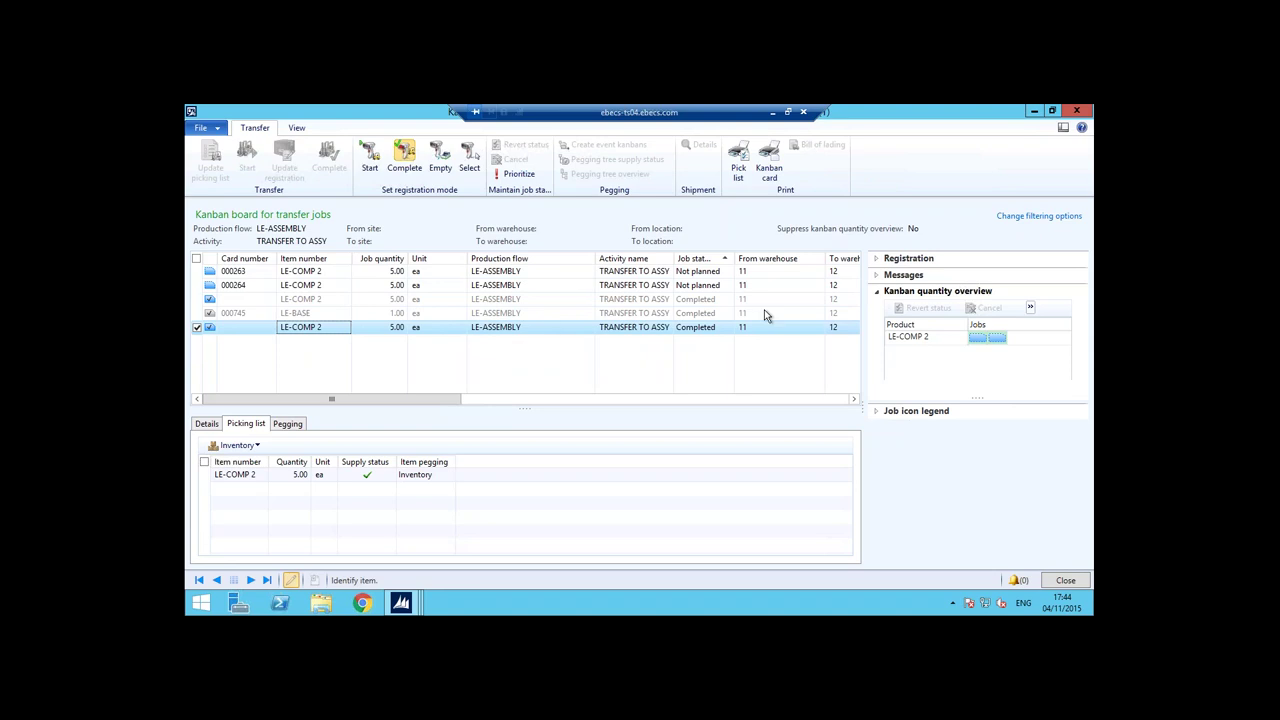
pyautogui.click(200, 328)
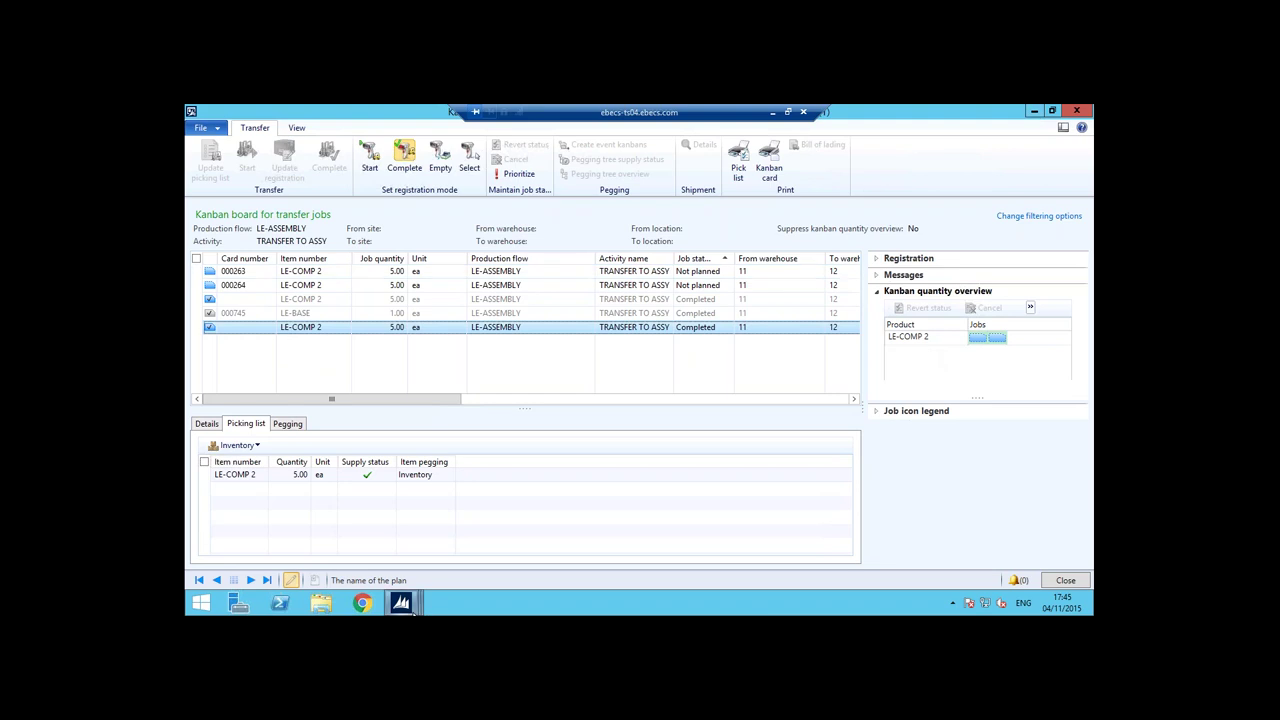
# - Return to the Kanban board for process jobs and select the completed LE-ASSY MTS job on card 000548
pyautogui.moveTo(403, 604)
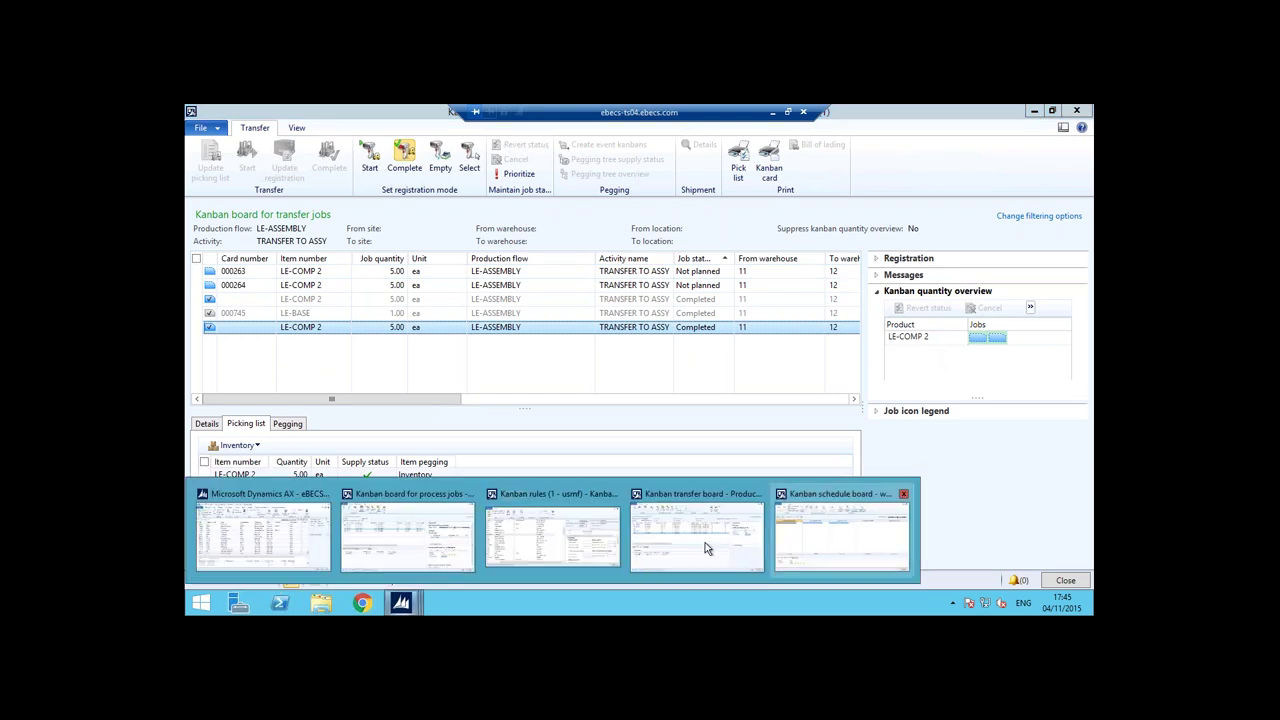
pyautogui.click(390, 525)
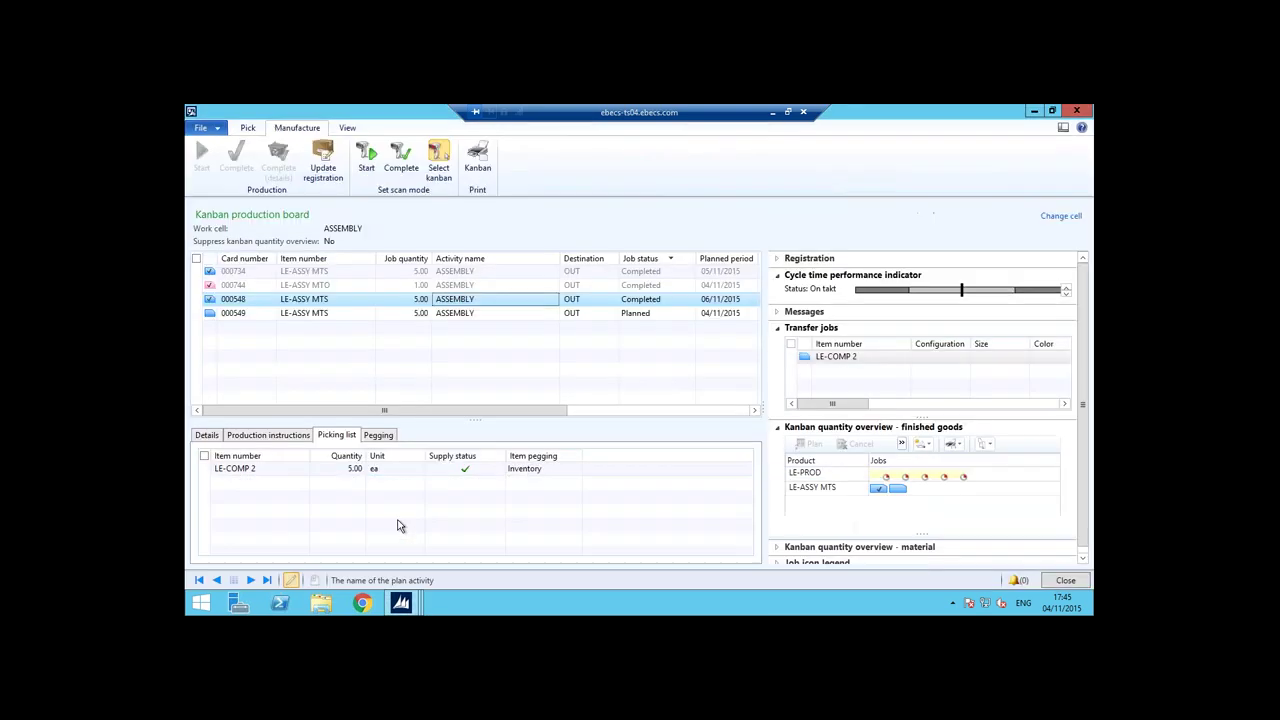
pyautogui.click(237, 304)
pyautogui.click(197, 299)
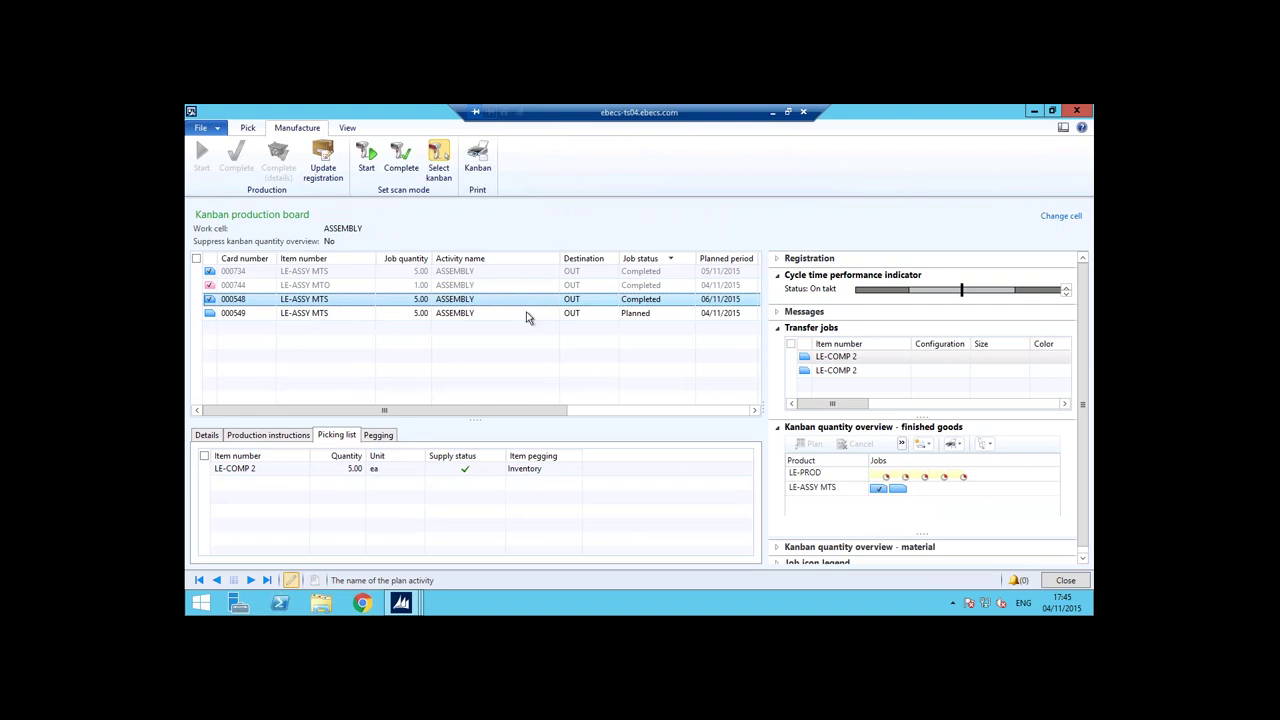
# - Empty the received LE-ASSY MTS kanban on card 000548 from its kanban details, and review and dismiss the handling unit status update log
pyautogui.click(513, 305)
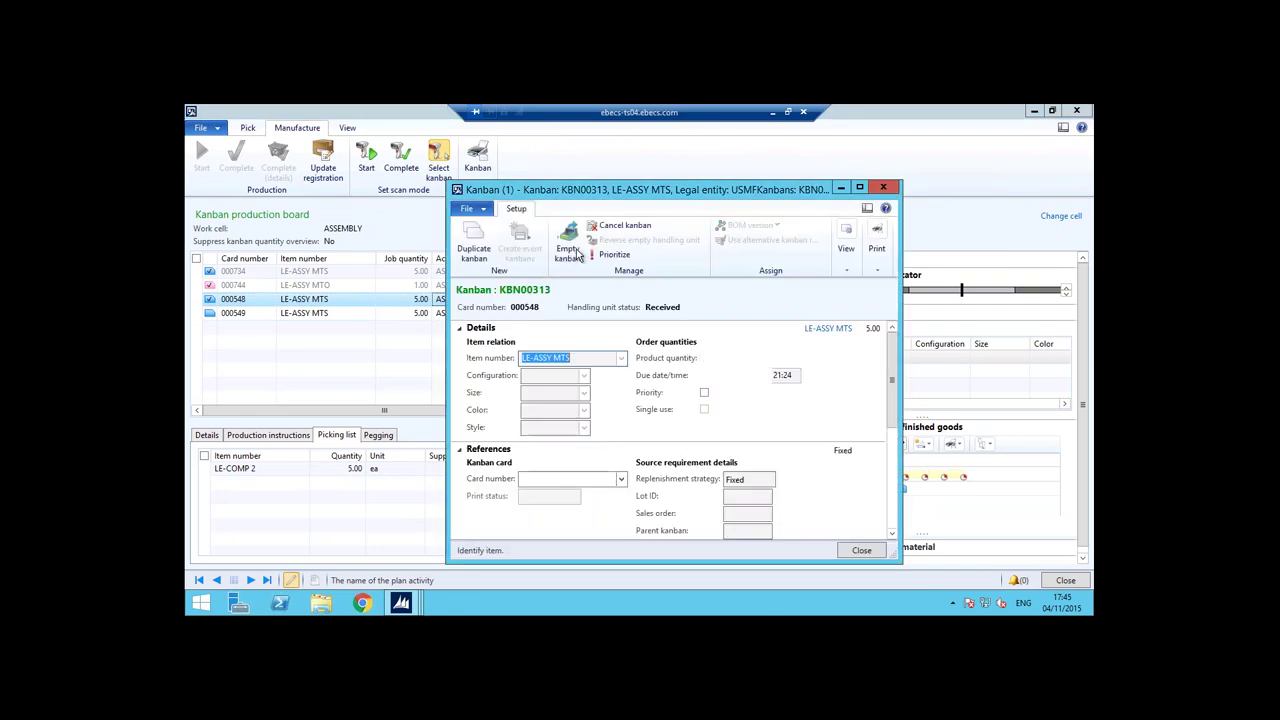
pyautogui.click(568, 249)
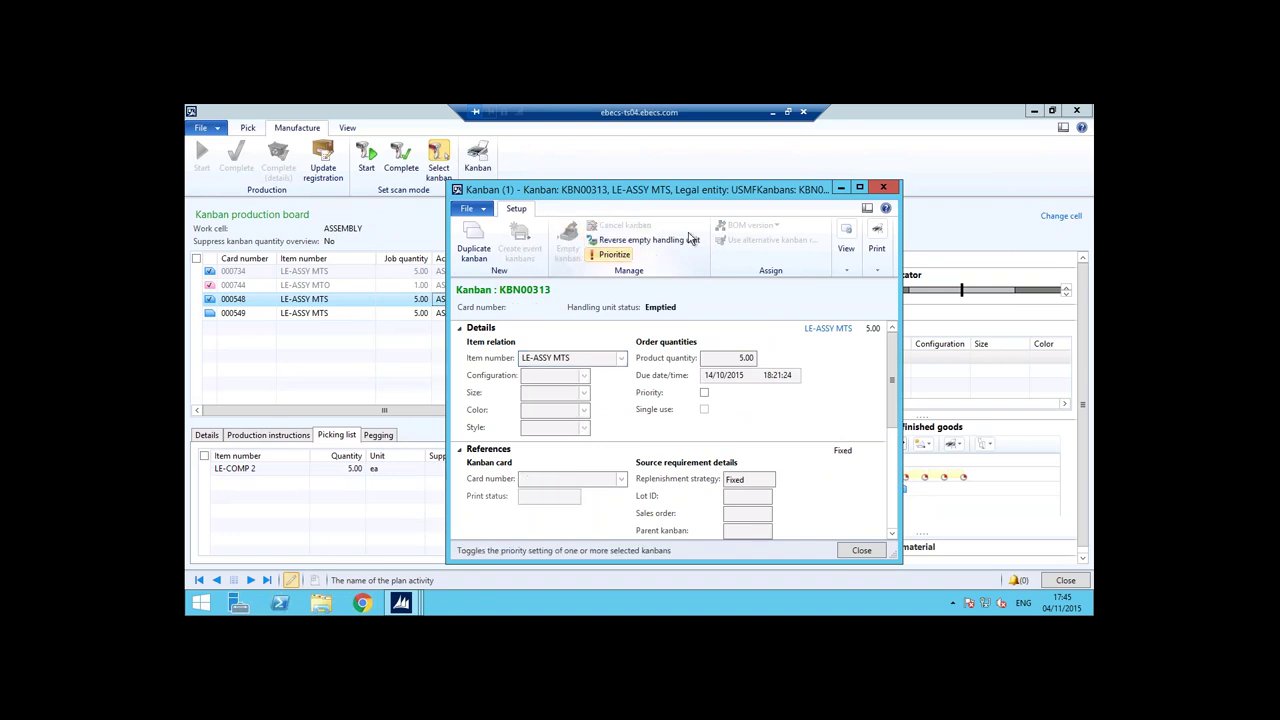
pyautogui.press('Escape')
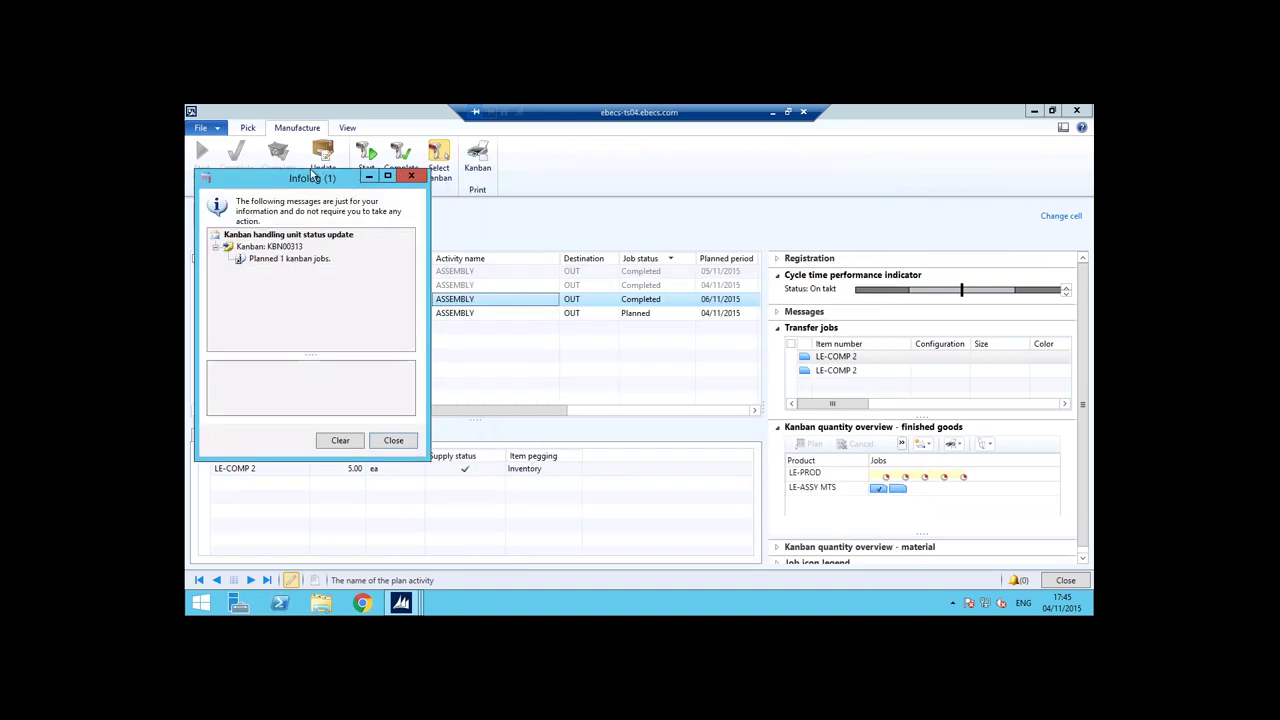
pyautogui.moveTo(312, 177); pyautogui.dragTo(697, 162)
pyautogui.click(697, 246)
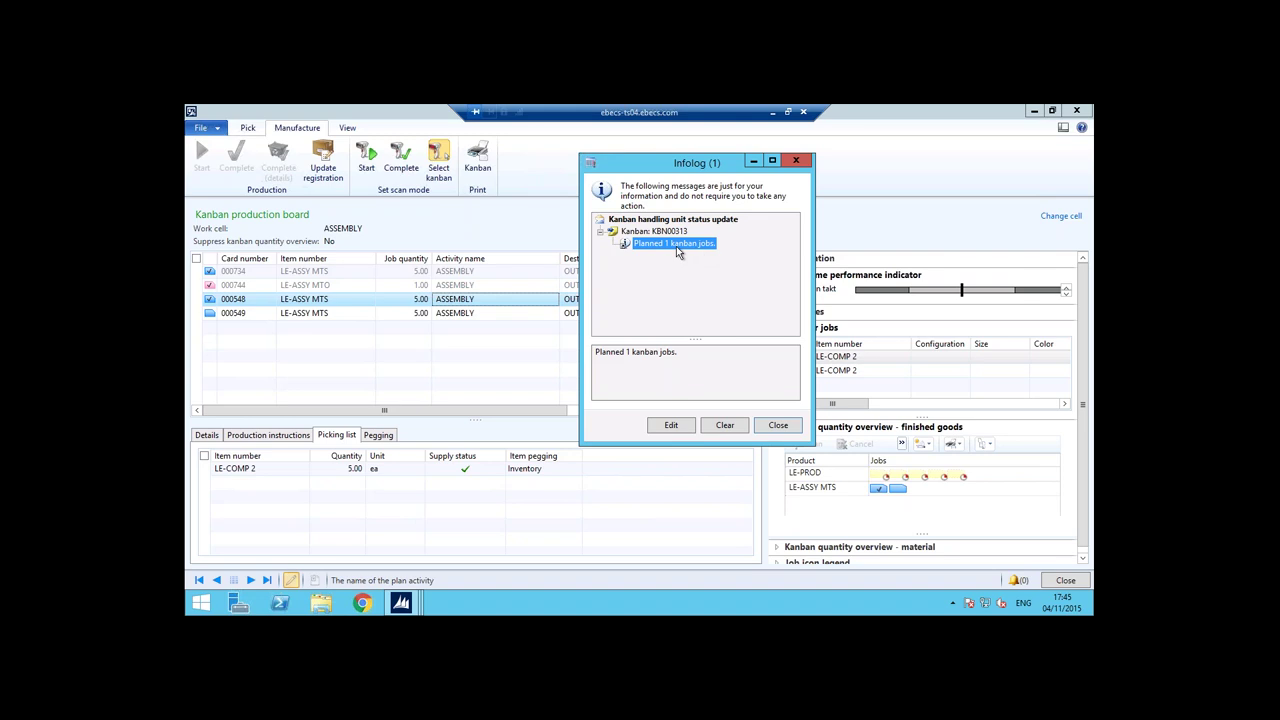
pyautogui.click(796, 161)
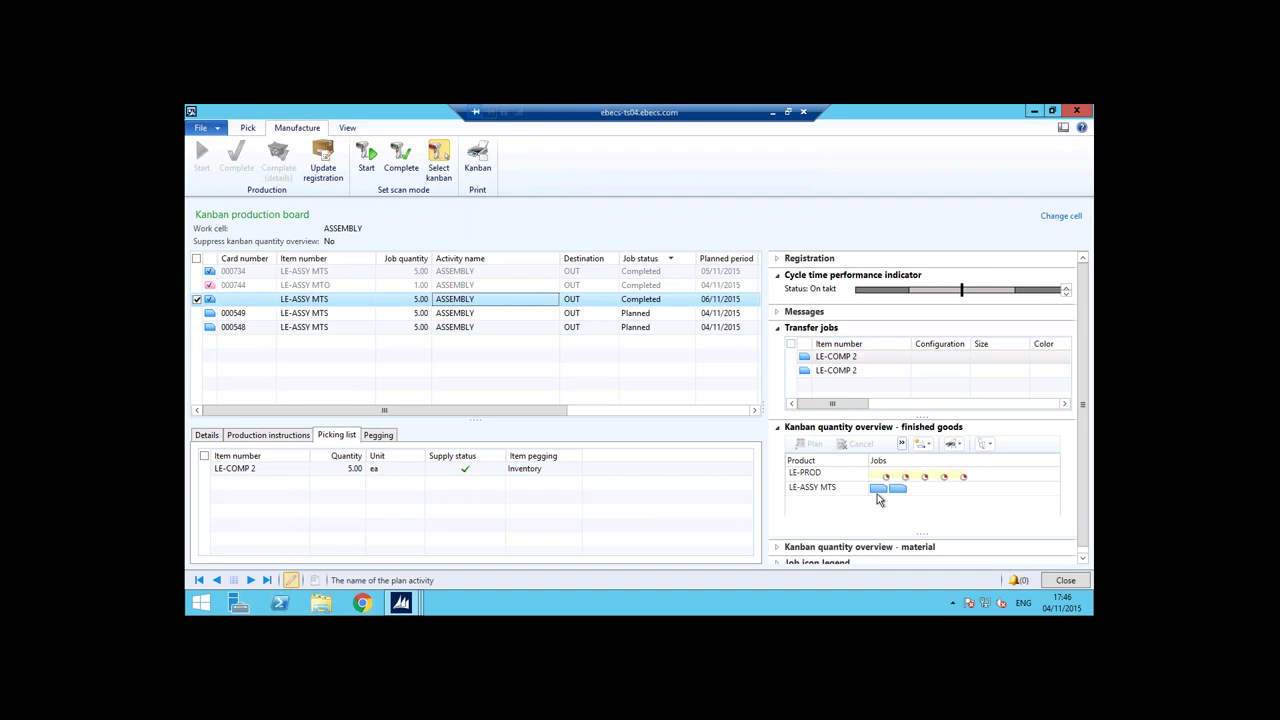
# - Minimize the process jobs board and switch to the PowerPoint presentation to show the LE-PROD KB demonstration on slide 28
pyautogui.click(1035, 114)
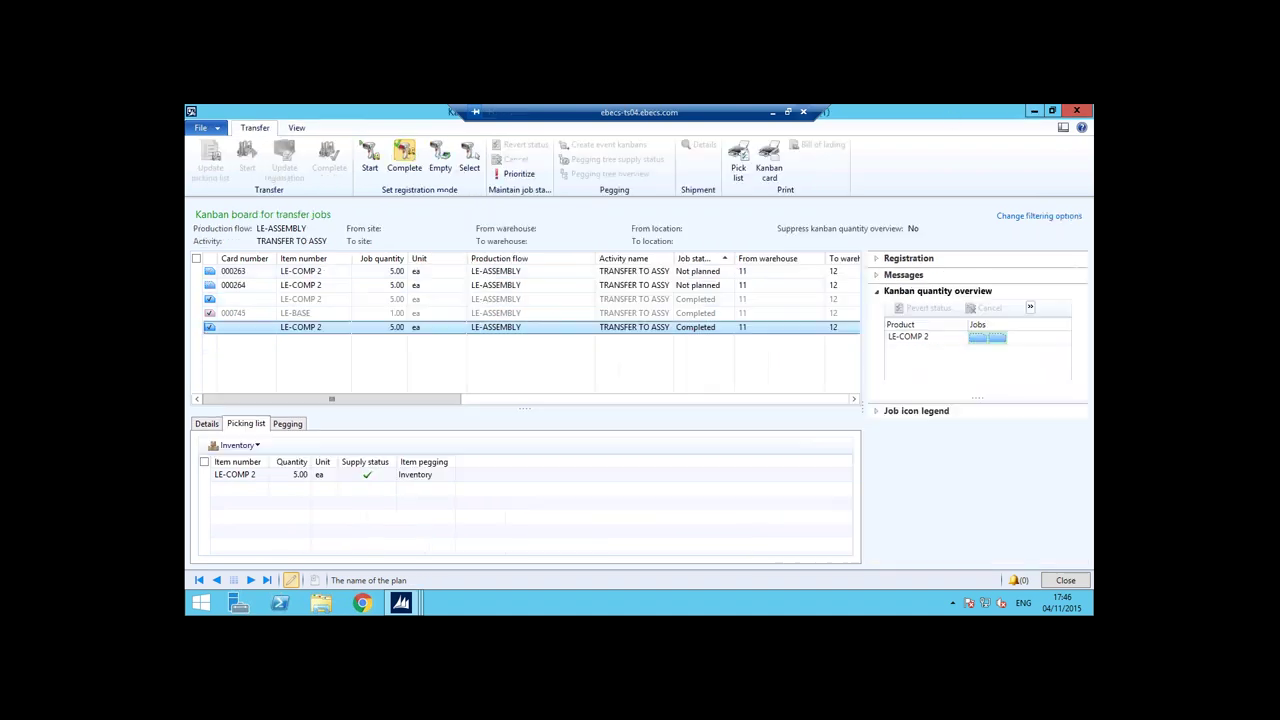
pyautogui.click(776, 112)
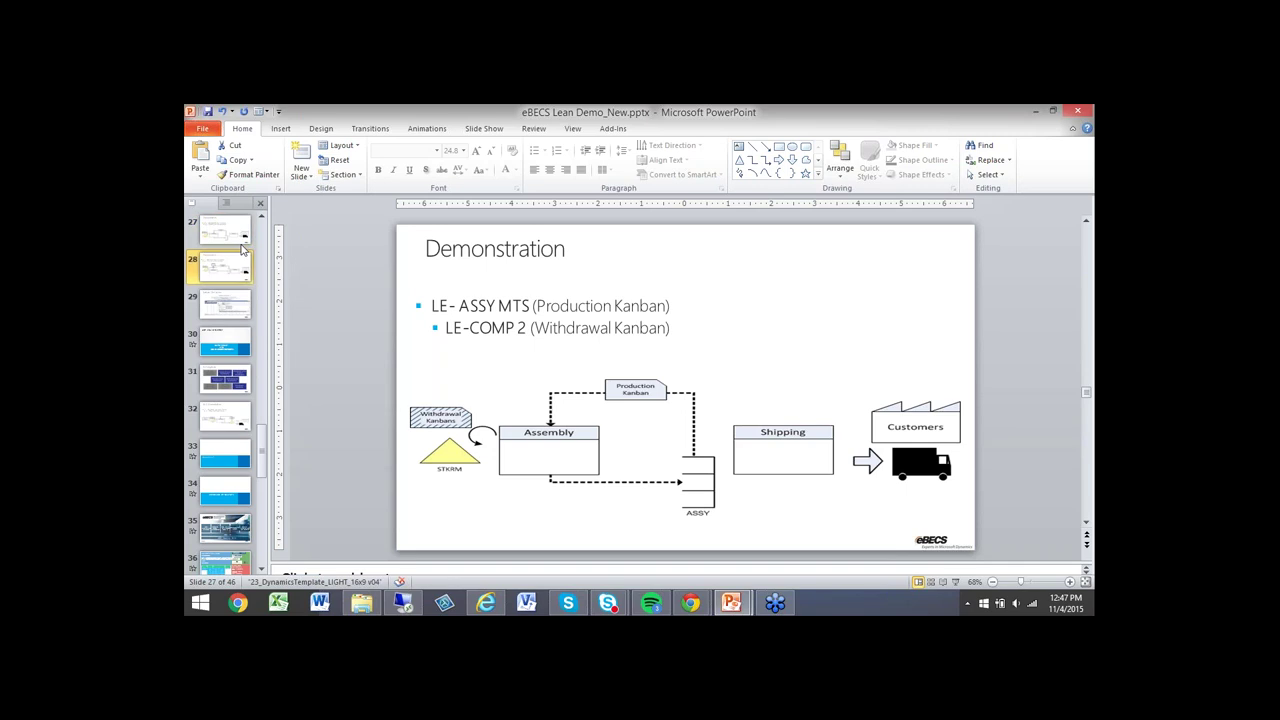
pyautogui.press('Down')
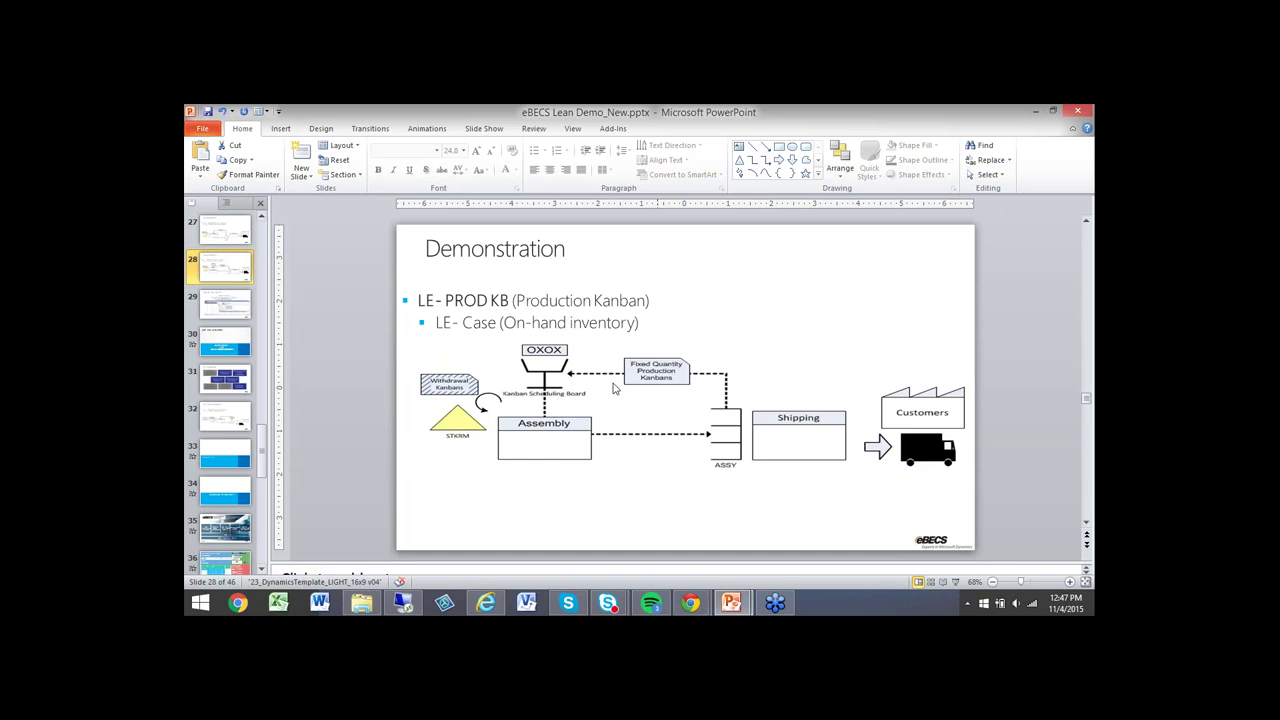
# - Switch back to Dynamics AX, bring up the Kanban schedule board and select the completed job on Thursday 05/11/2015
pyautogui.click(403, 602)
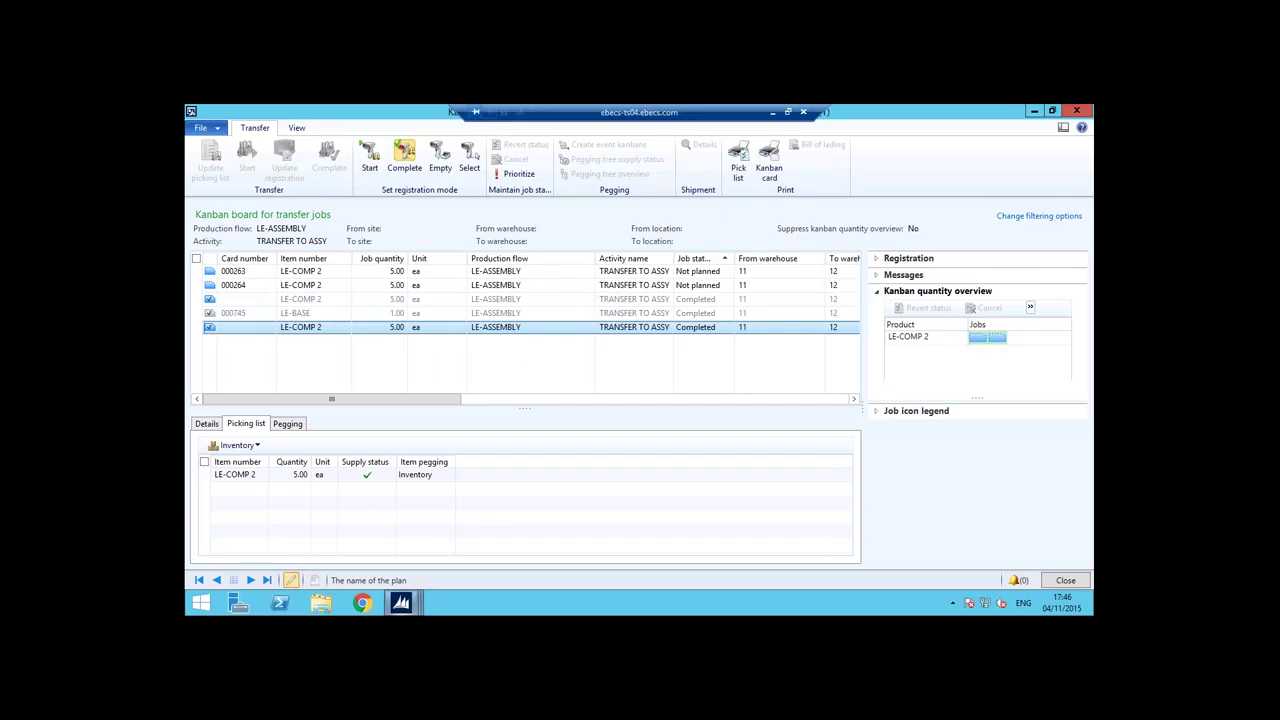
pyautogui.click(1034, 111)
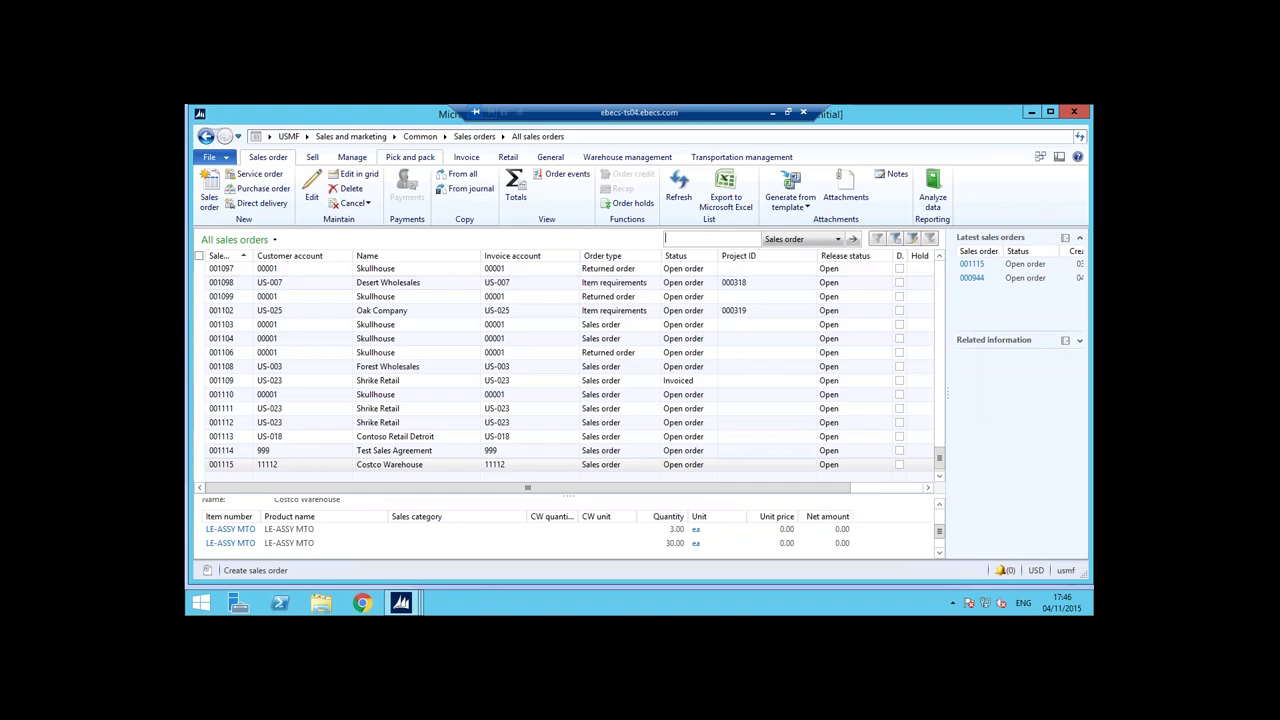
pyautogui.moveTo(401, 602)
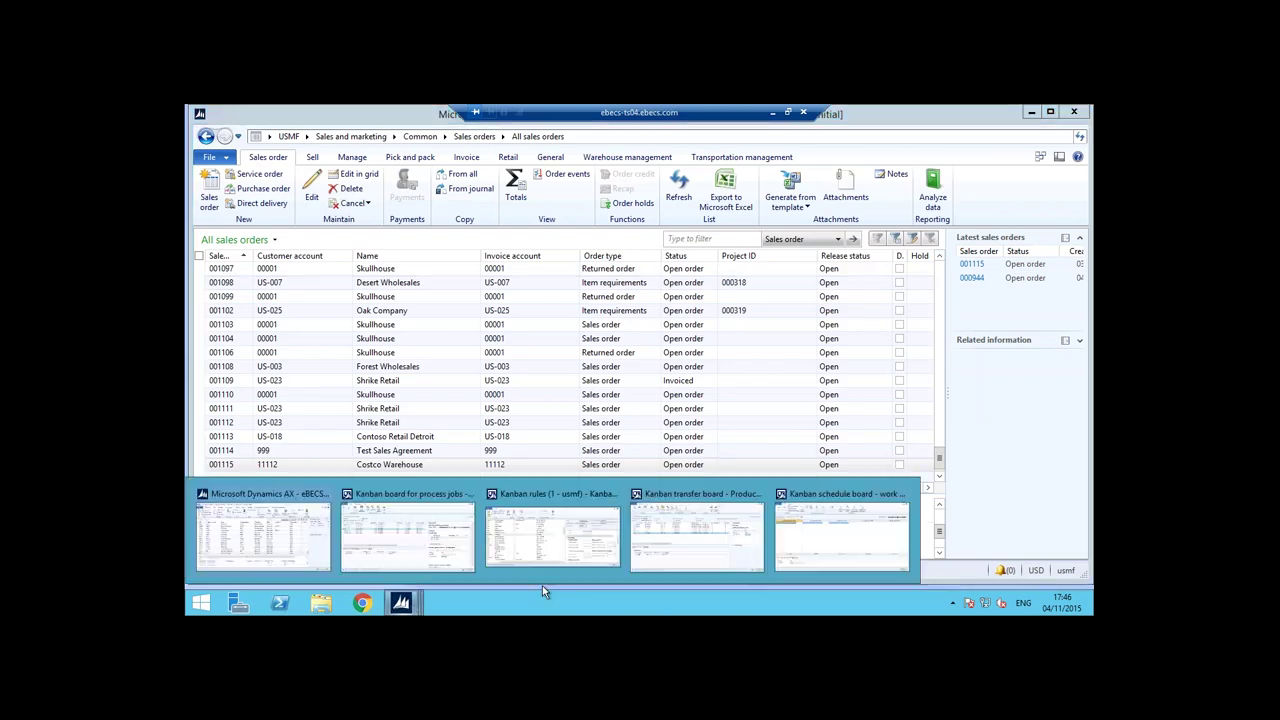
pyautogui.click(785, 538)
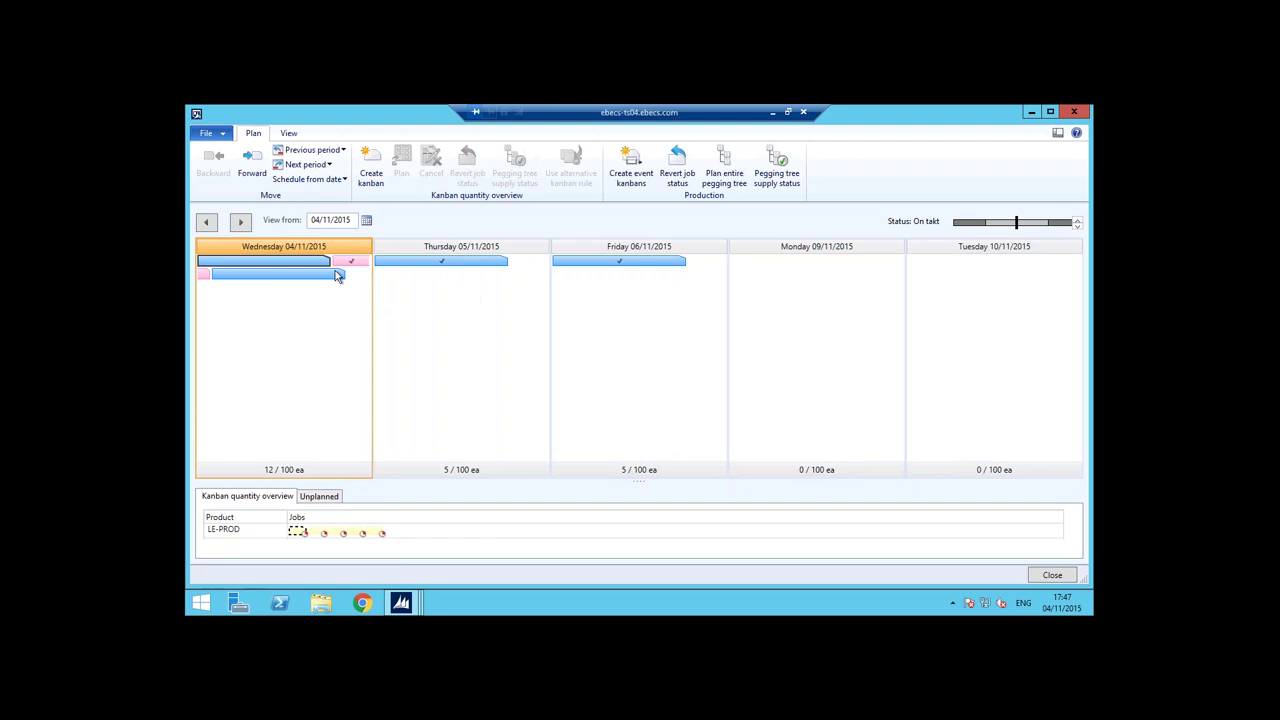
pyautogui.click(466, 263)
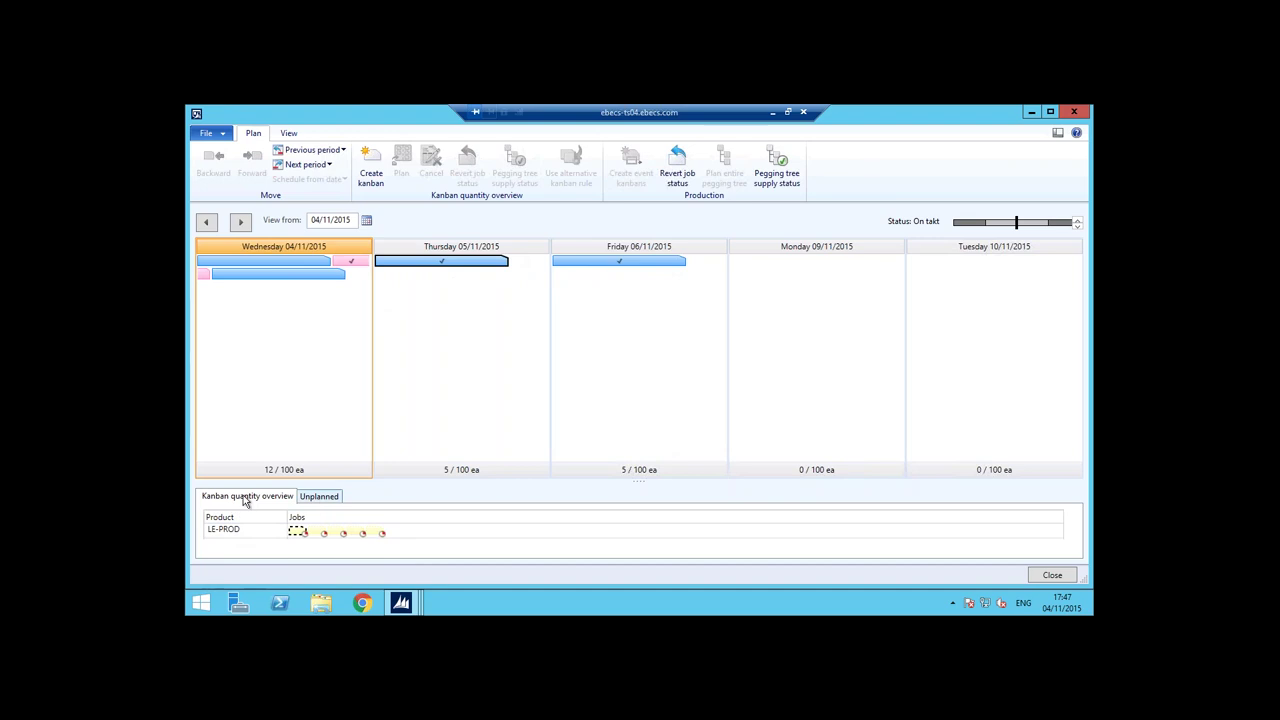
# - Schedule the unplanned LE-PROD jobs: three on Wednesday, one on Thursday and one on Monday 09/11/2015, and move the last Wednesday job to Tuesday 10/11/2015
pyautogui.click(327, 498)
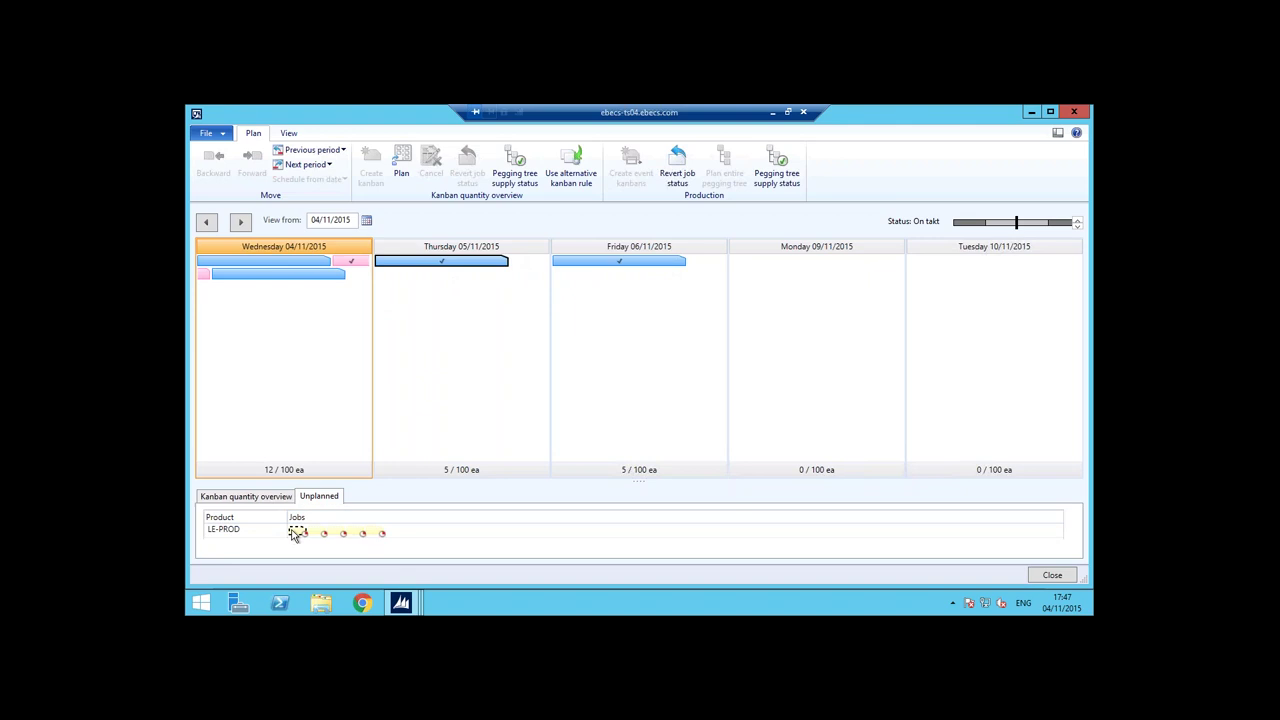
pyautogui.moveTo(296, 535)
pyautogui.mouseDown()
pyautogui.moveTo(294, 309)
pyautogui.moveTo(306, 313)
pyautogui.moveTo(281, 370)
pyautogui.mouseUp()
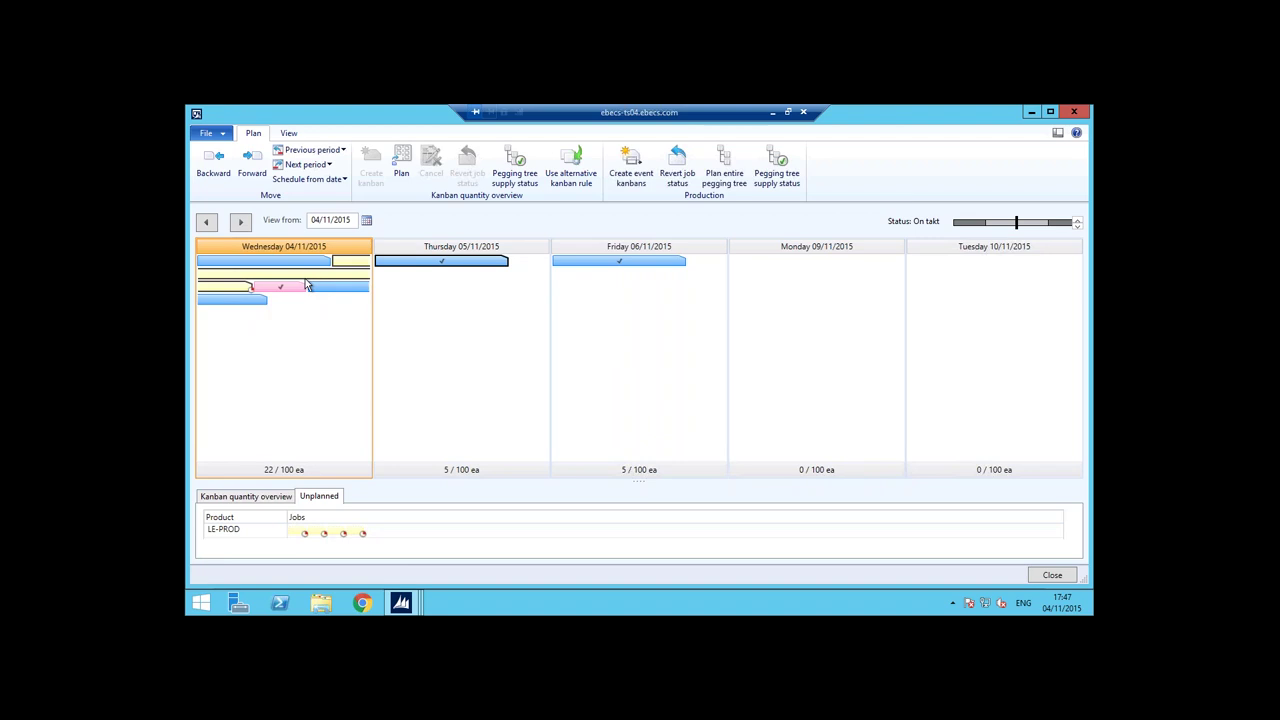
pyautogui.click(287, 333)
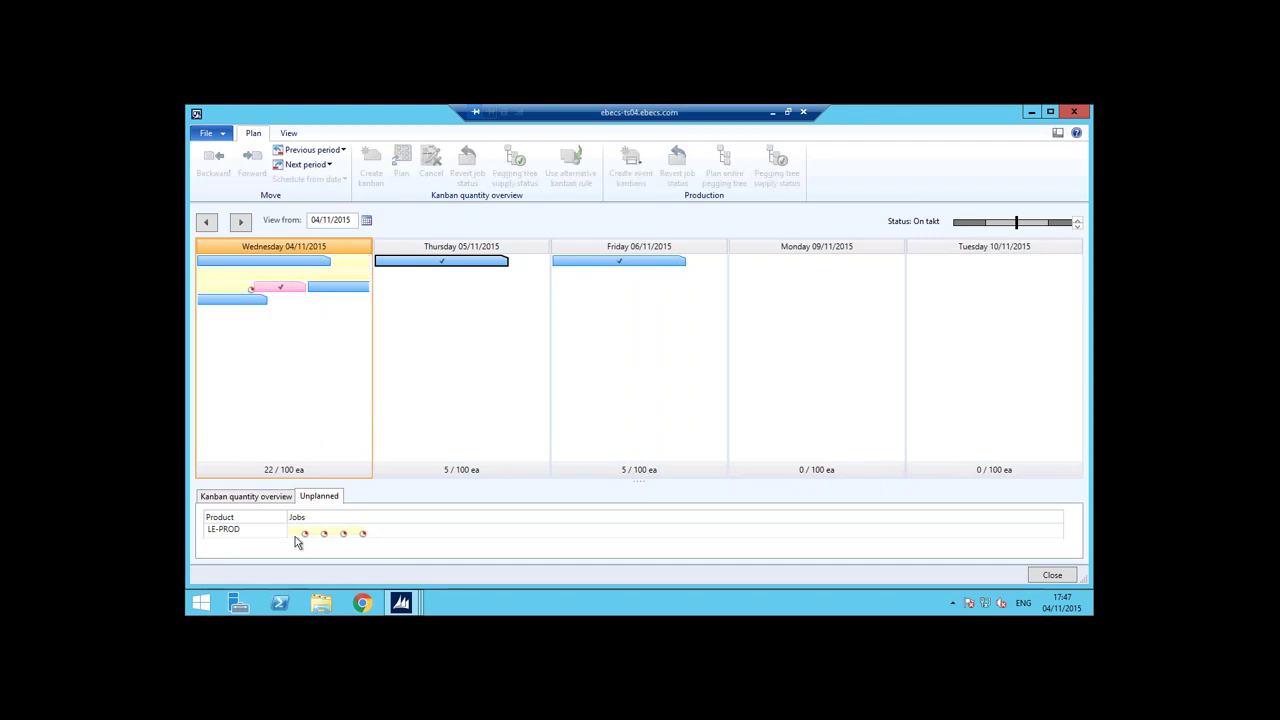
pyautogui.moveTo(304, 533); pyautogui.dragTo(300, 345)
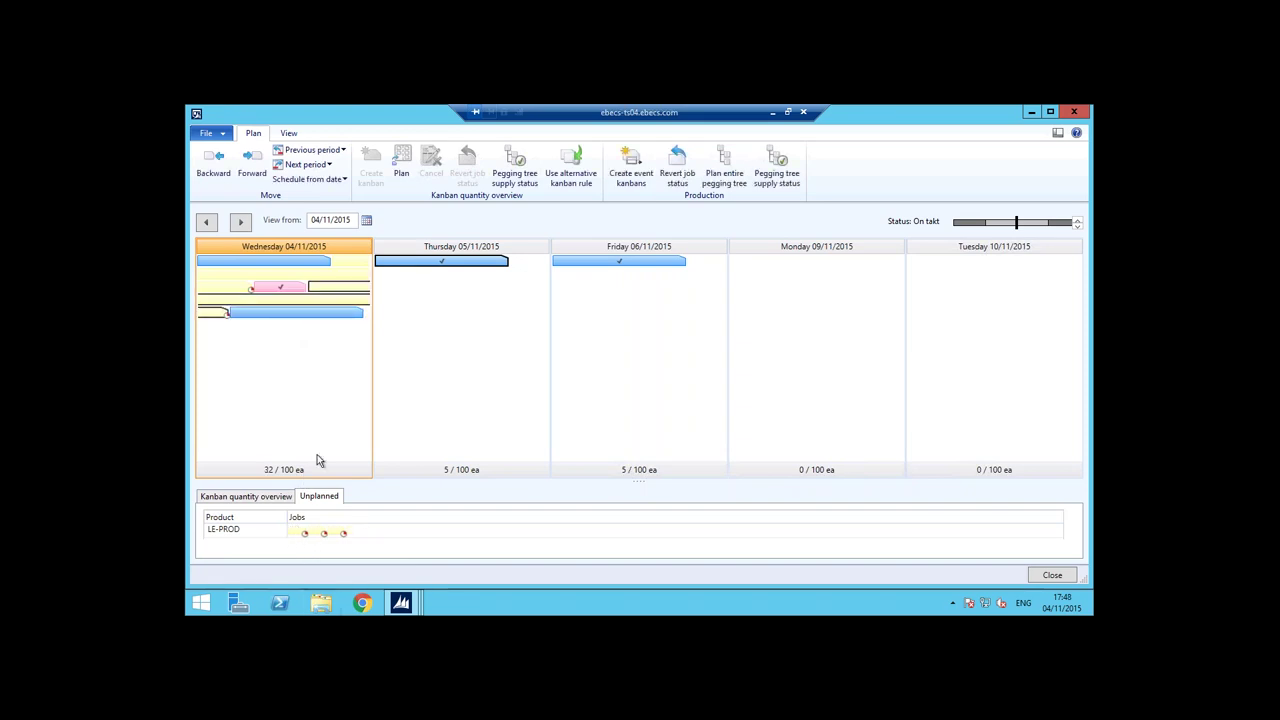
pyautogui.moveTo(304, 531); pyautogui.dragTo(345, 430)
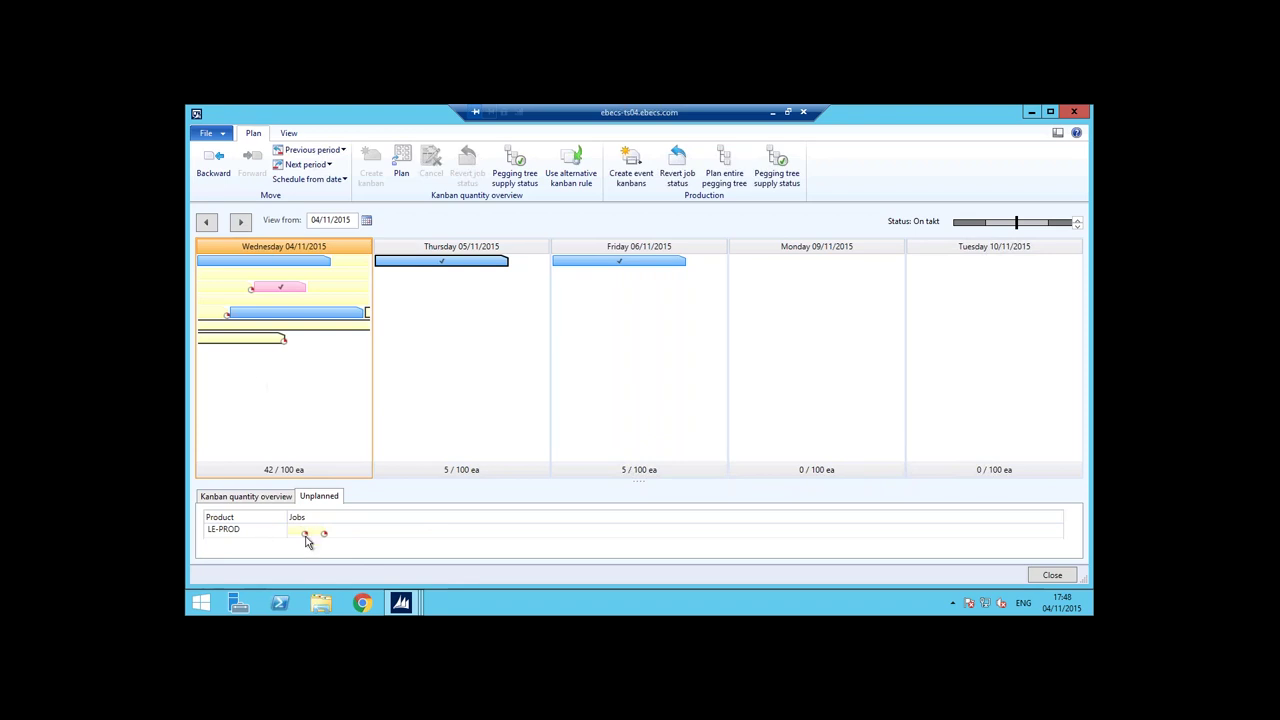
pyautogui.moveTo(306, 537); pyautogui.dragTo(454, 346)
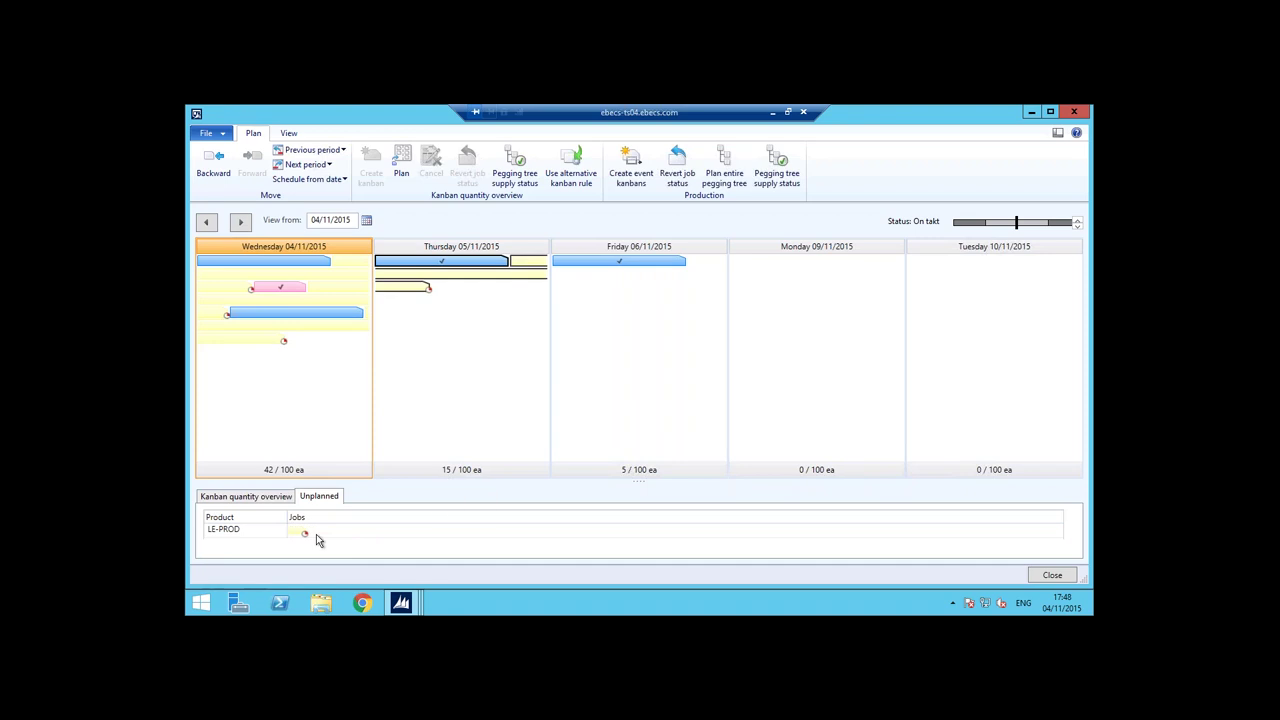
pyautogui.moveTo(304, 533); pyautogui.dragTo(729, 261)
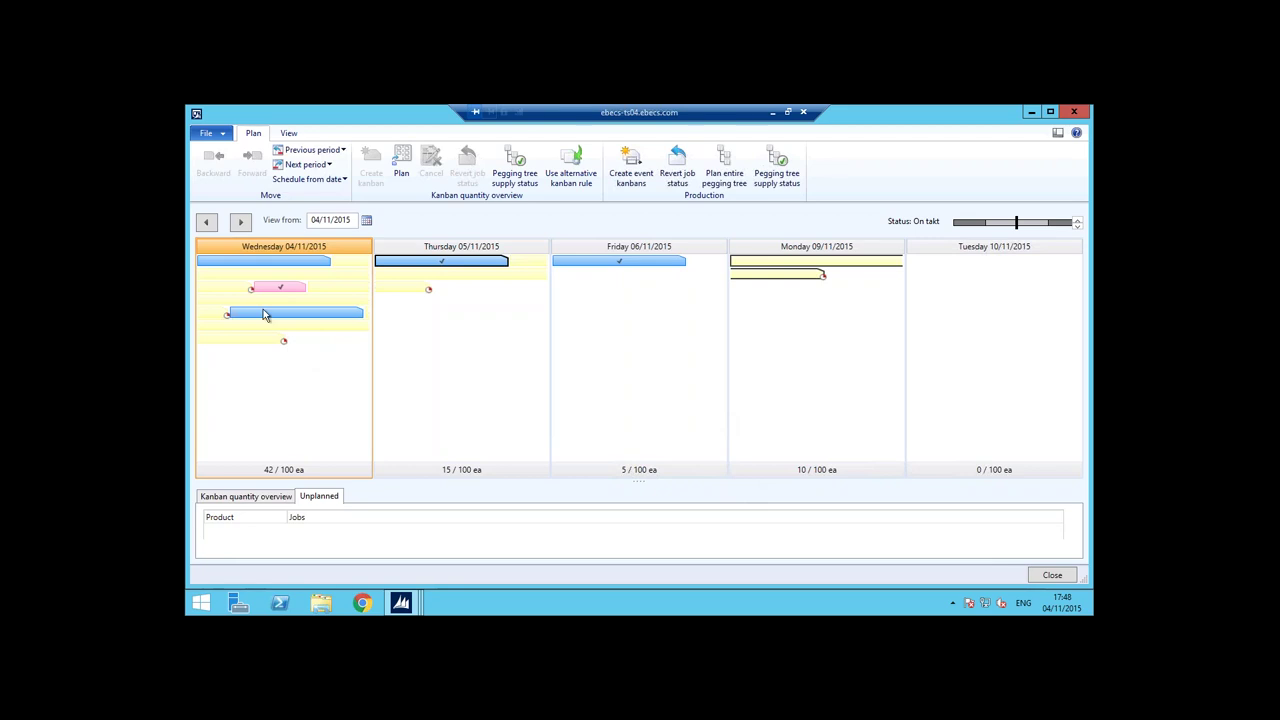
pyautogui.click(260, 343)
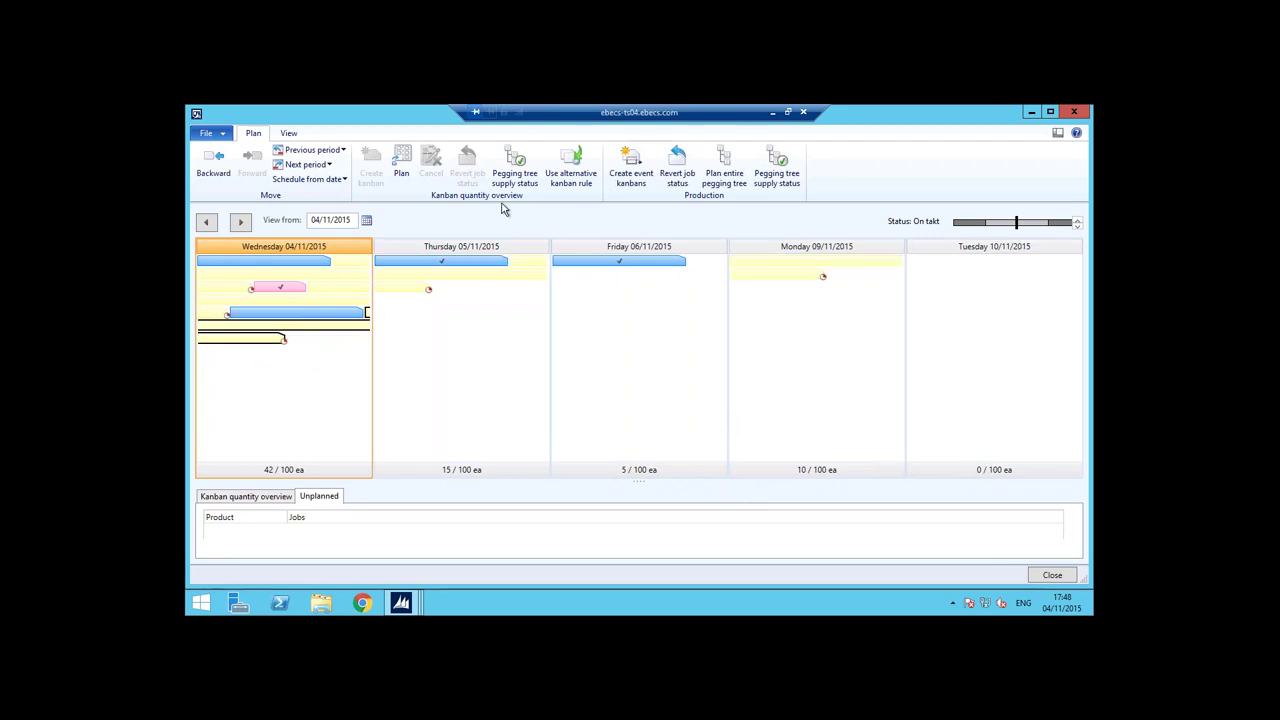
pyautogui.moveTo(283, 343); pyautogui.dragTo(943, 337)
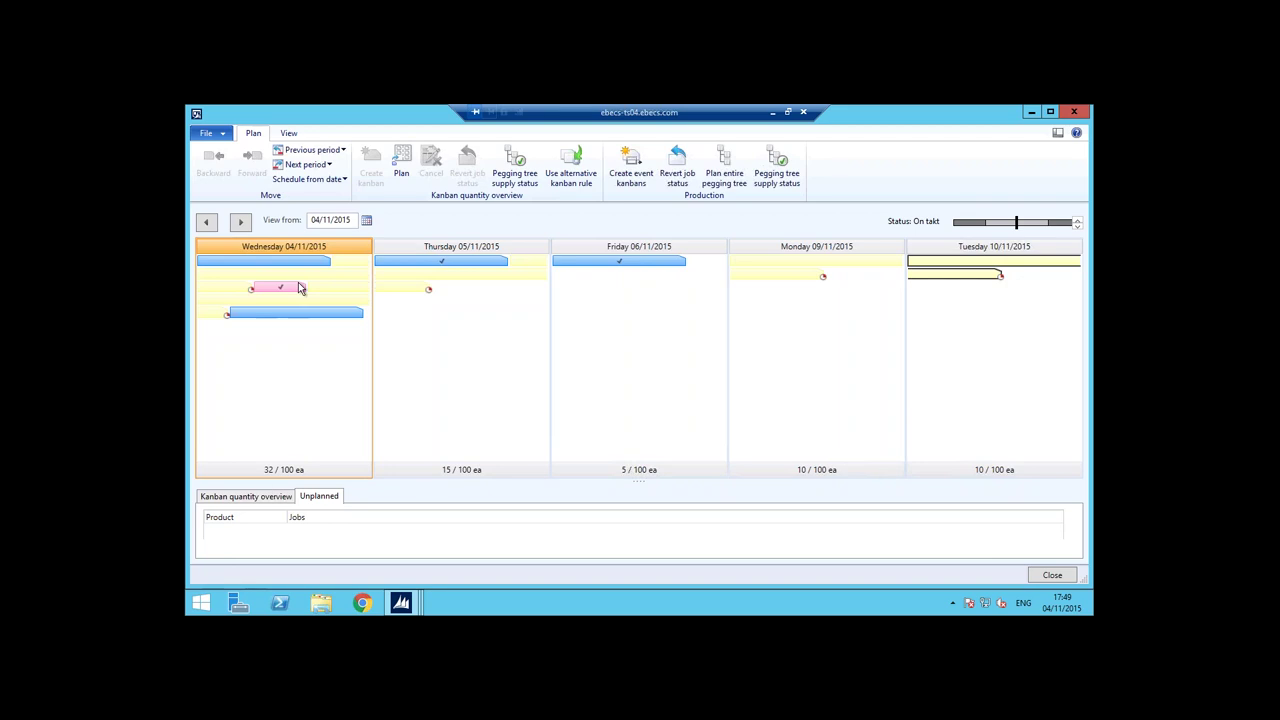
pyautogui.click(324, 168)
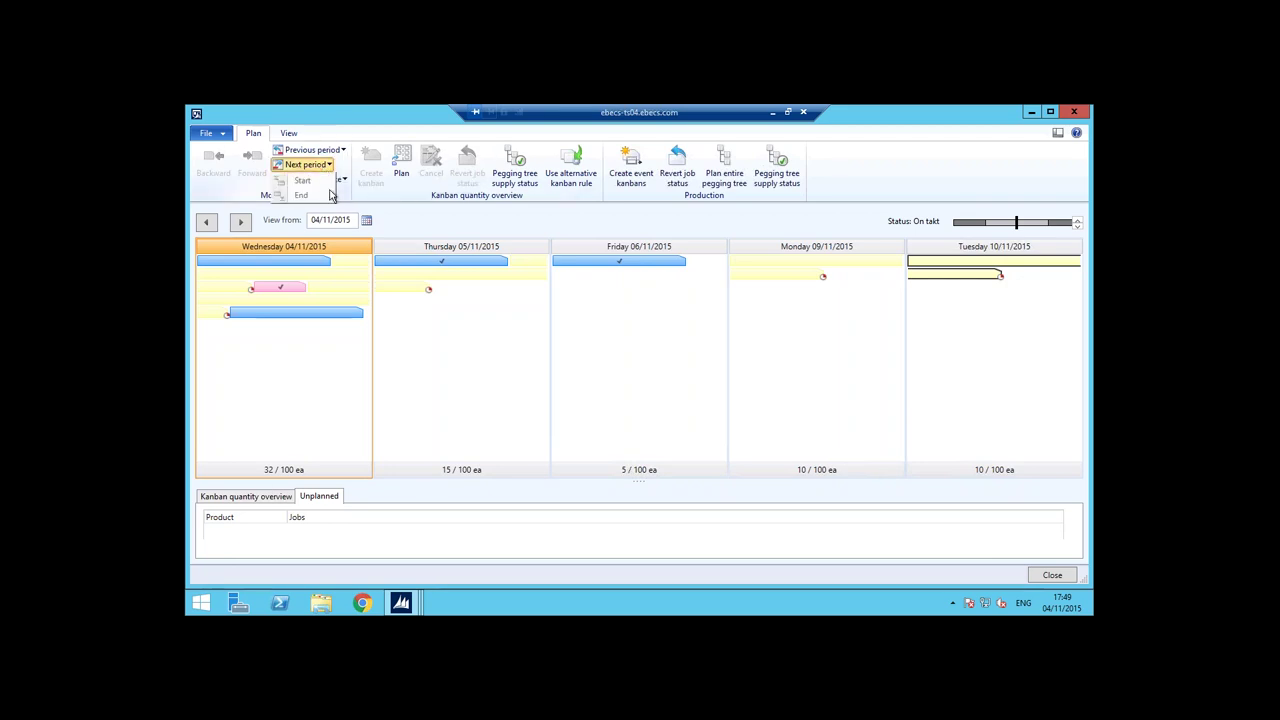
pyautogui.click(343, 151)
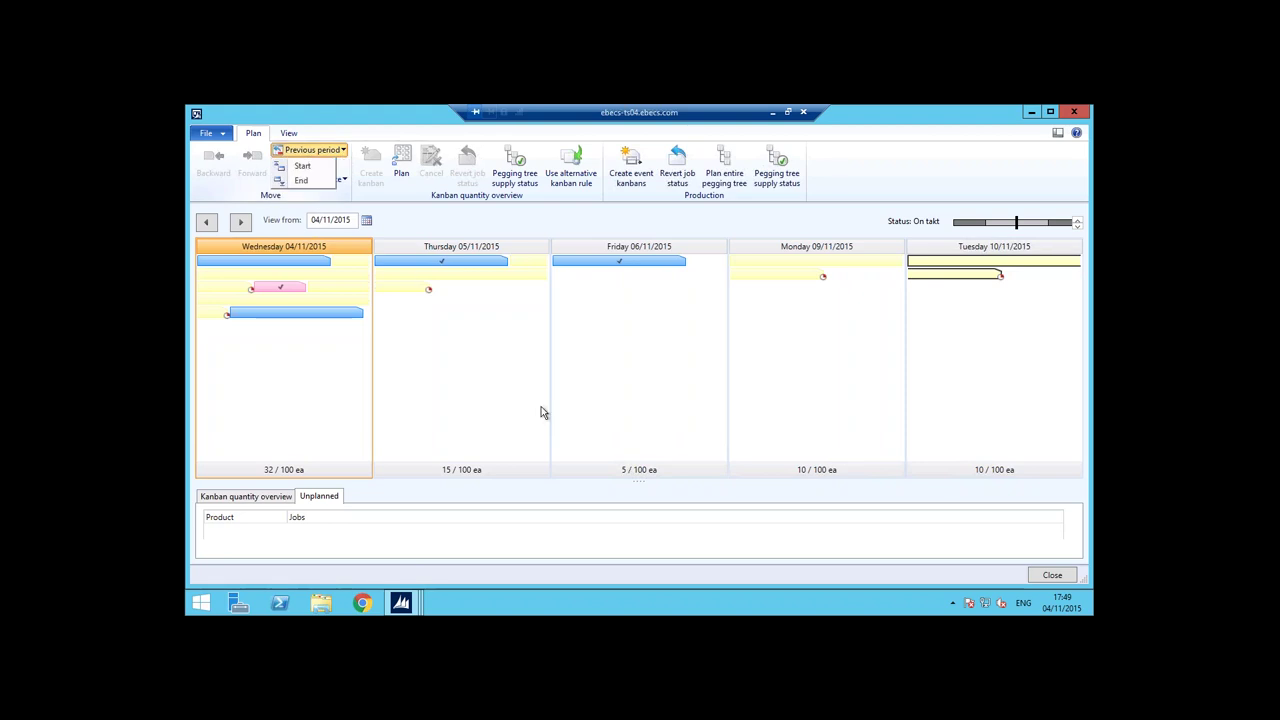
pyautogui.click(442, 345)
pyautogui.click(366, 221)
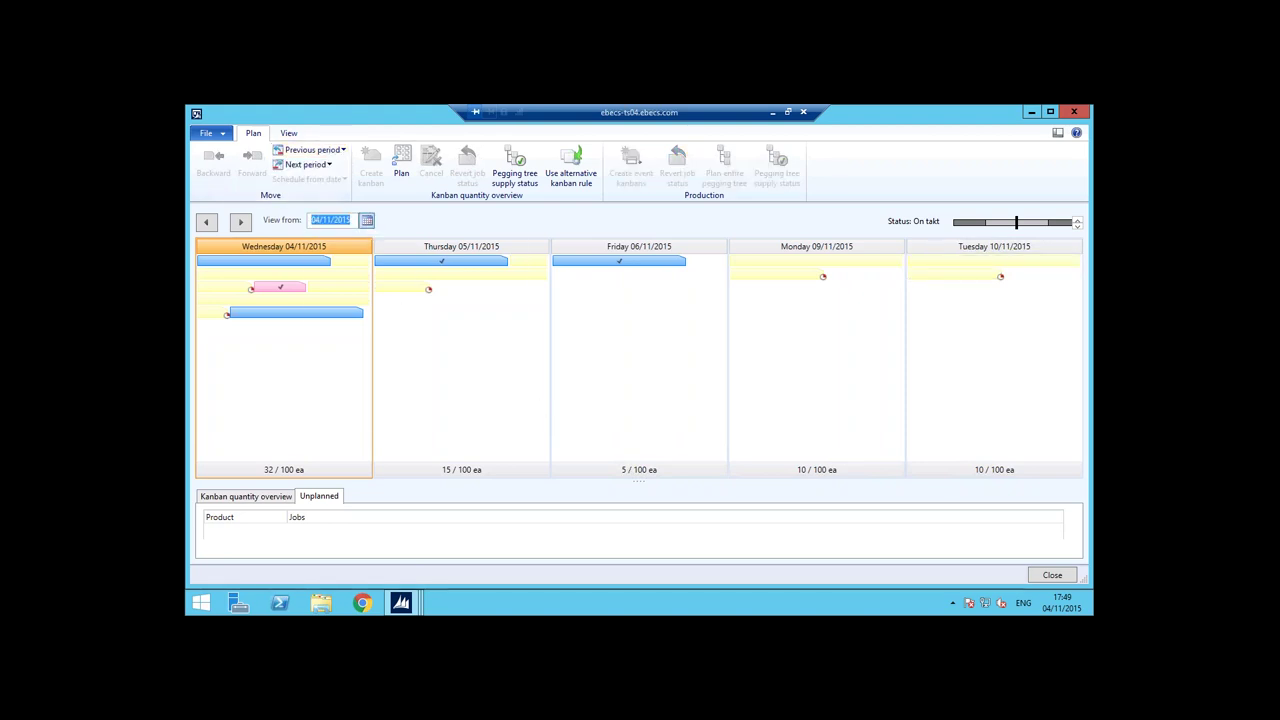
pyautogui.click(579, 241)
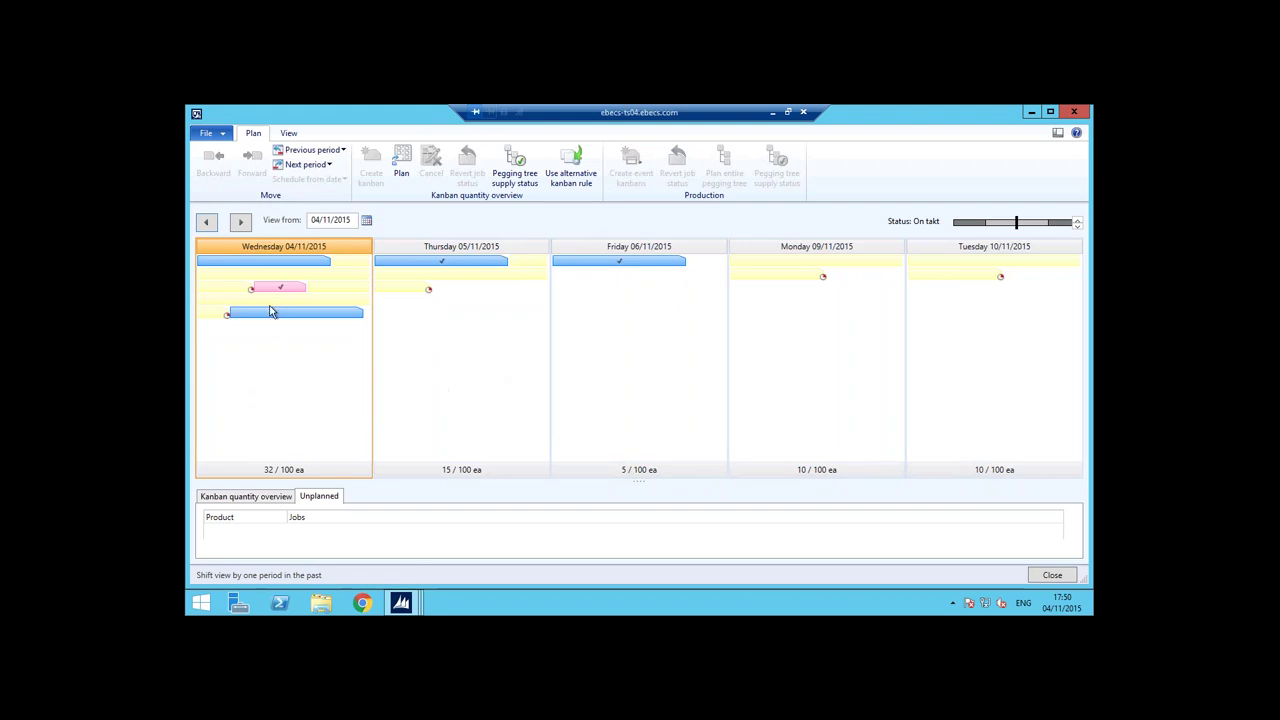
# - Return to the Kanban board for process jobs and look through the planned LE-PROD jobs in the ASSEMBLY job list
pyautogui.click(1031, 111)
pyautogui.moveTo(410, 606)
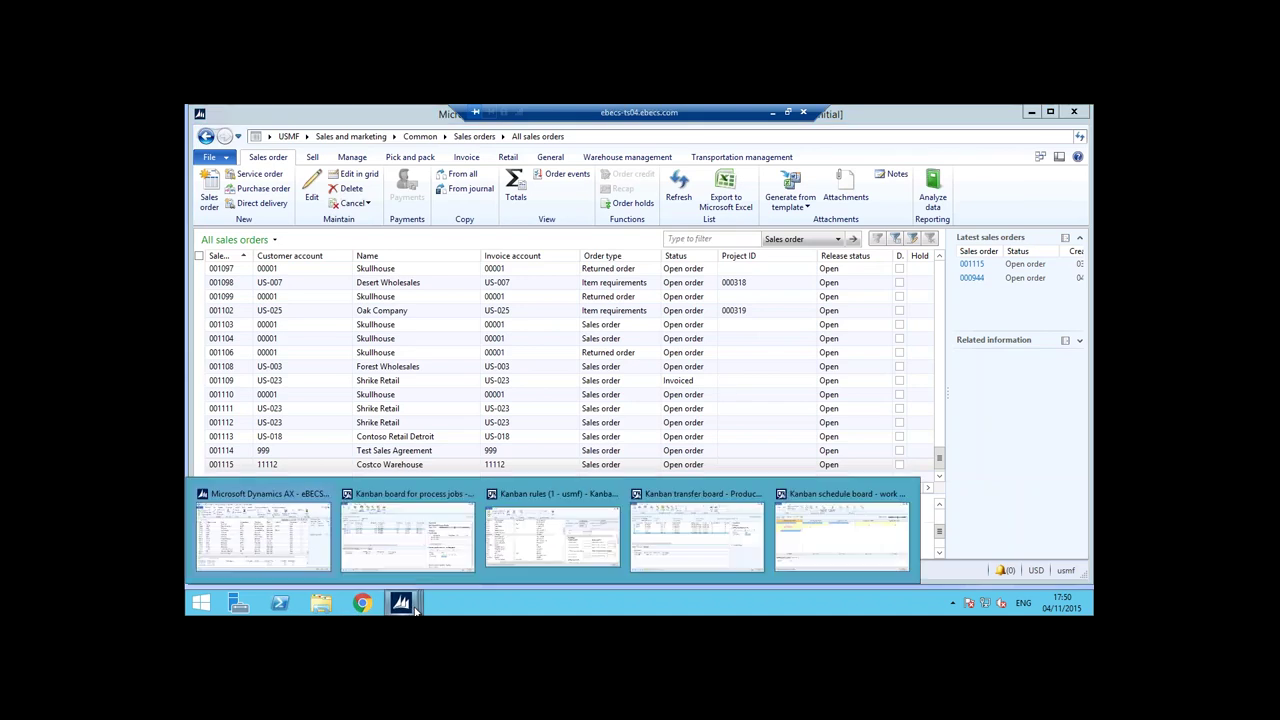
pyautogui.click(432, 538)
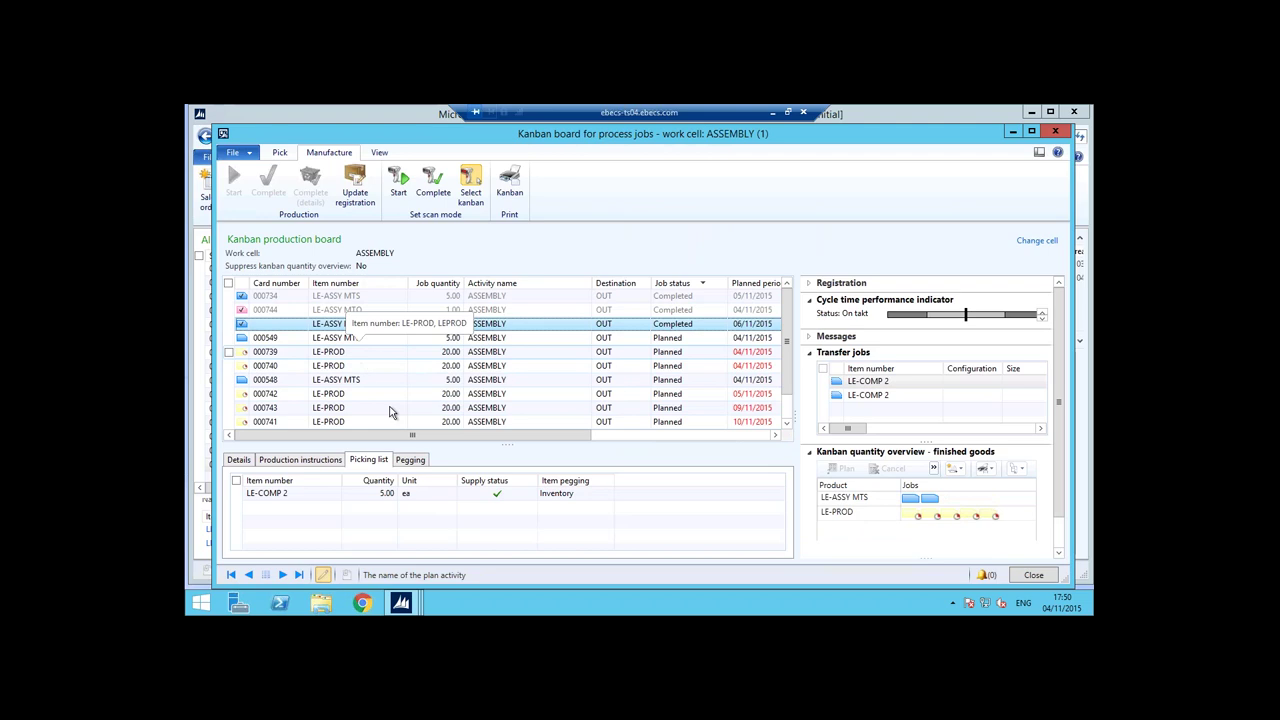
pyautogui.click(786, 423)
pyautogui.click(786, 423)
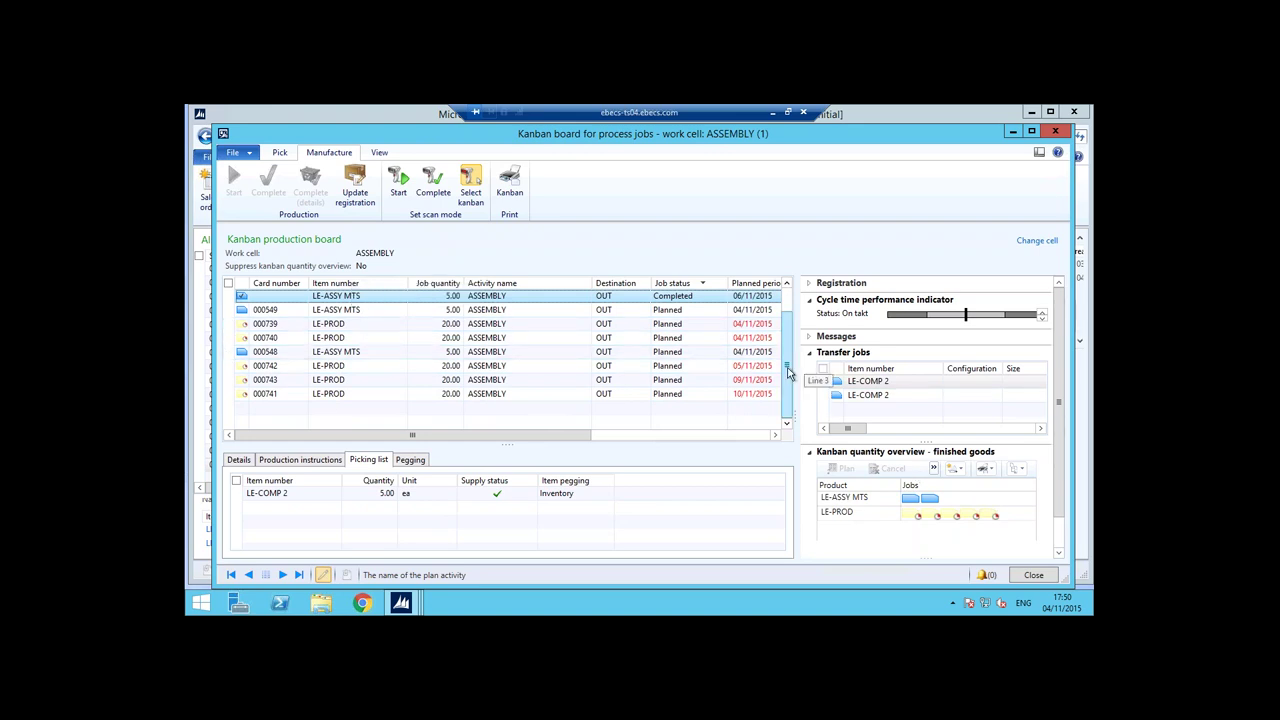
pyautogui.scroll(2, 231, 358)
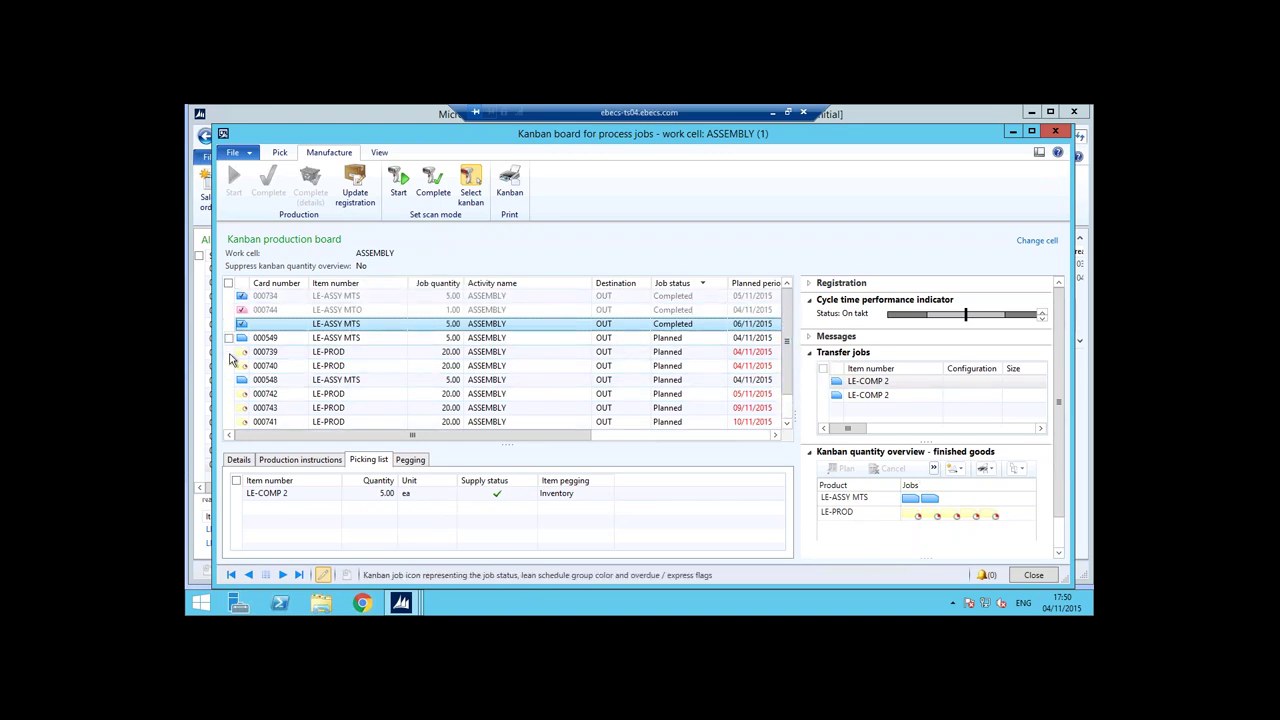
# - Complete the LE-PROD job on card 000739 and check the finished goods kanban quantity overview
pyautogui.click(229, 353)
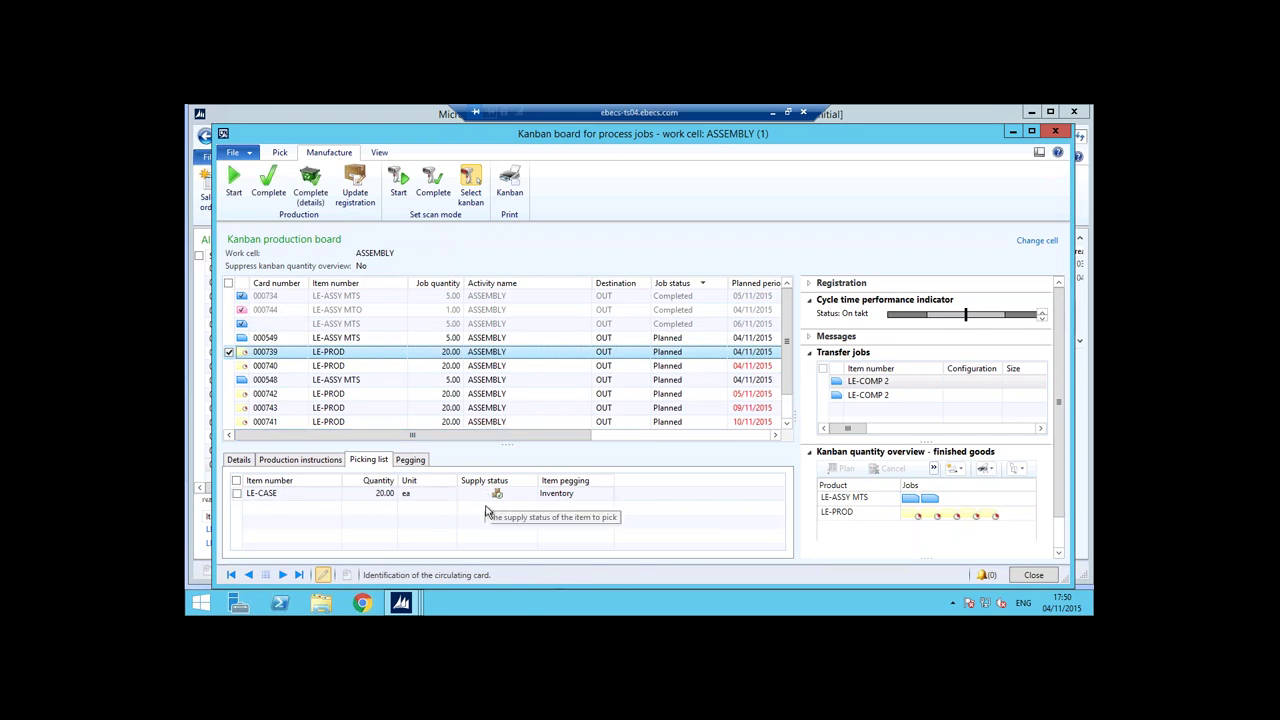
pyautogui.click(267, 181)
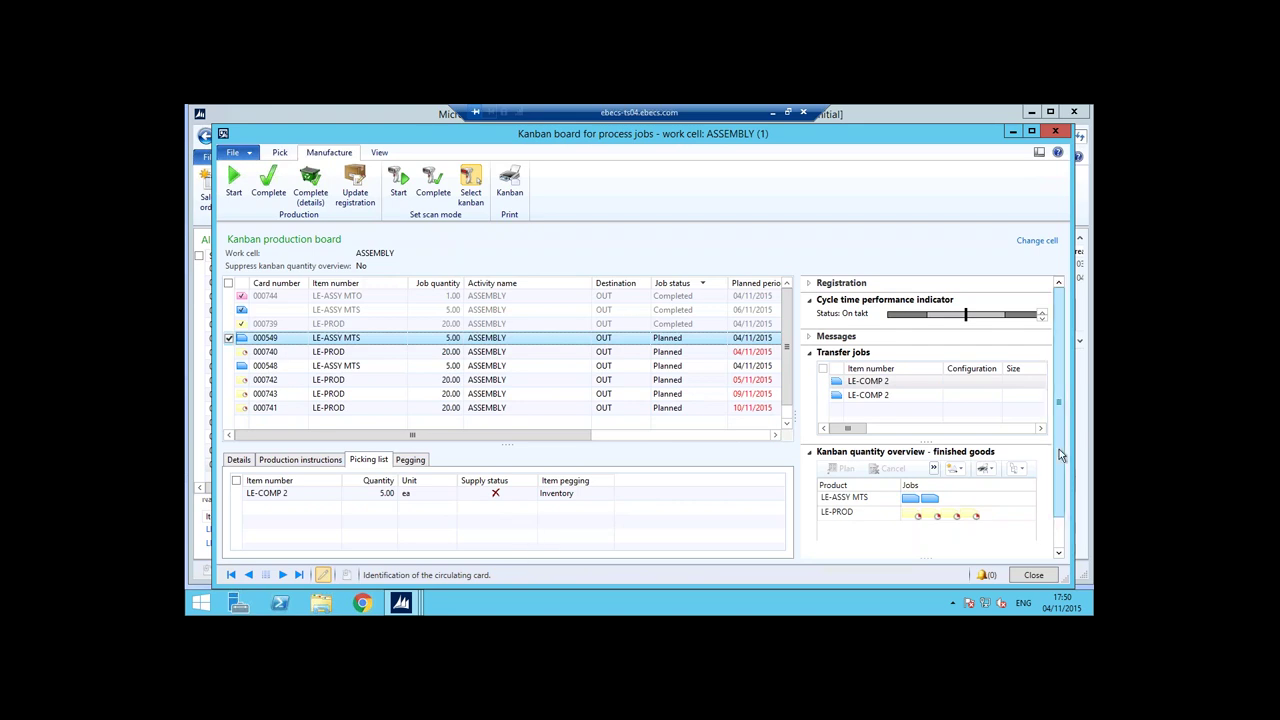
pyautogui.scroll(-2, 1059, 484)
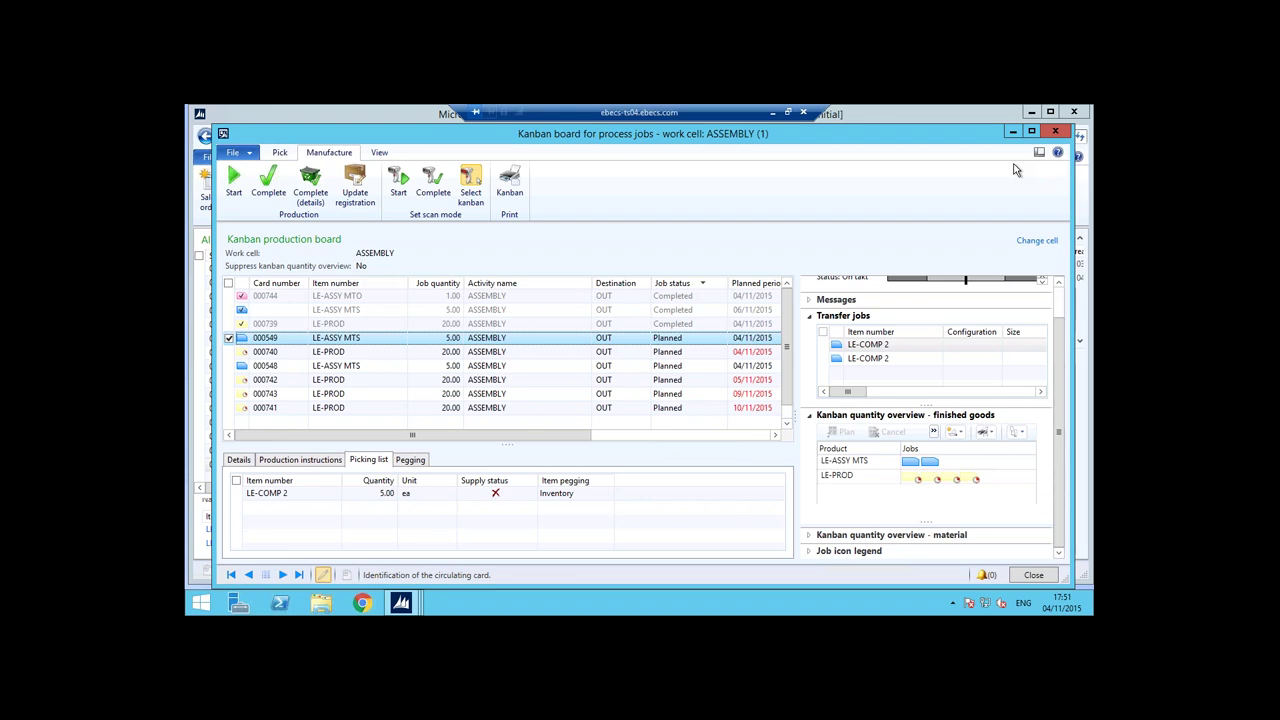
# - Close the process jobs board and switch to the PowerPoint presentation to show the Kanban Calculations slide
pyautogui.click(1055, 133)
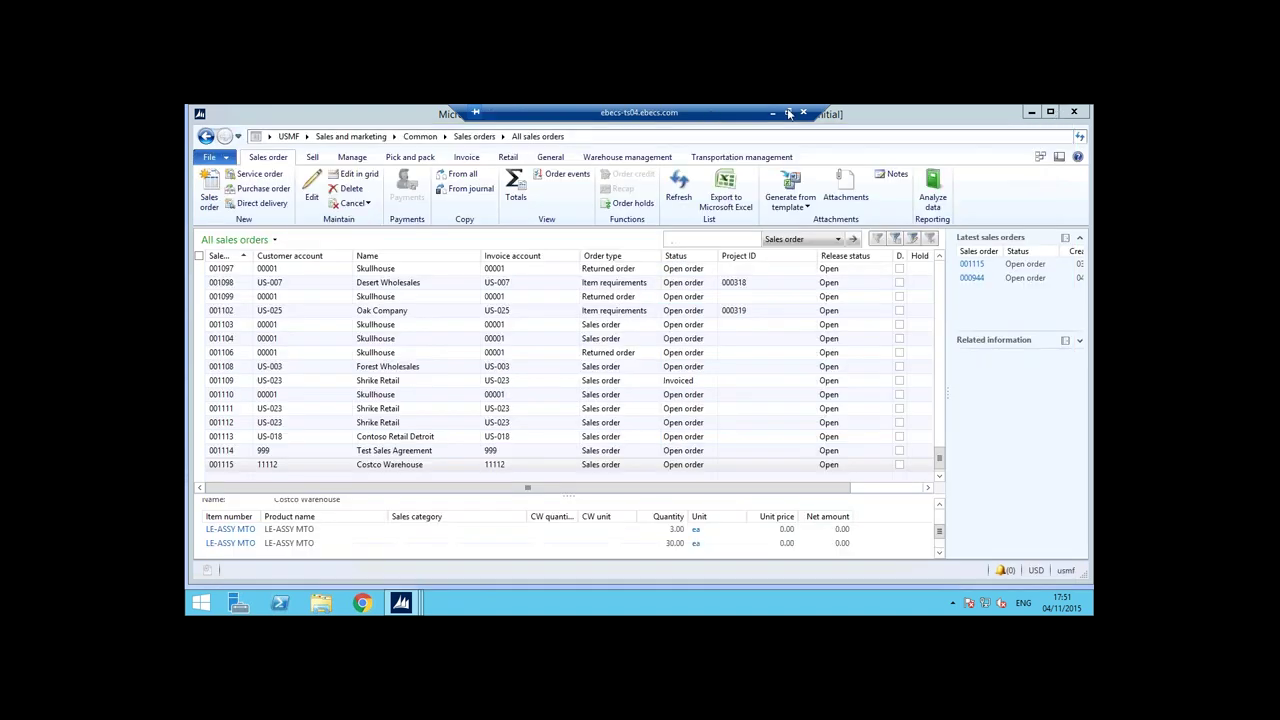
pyautogui.click(775, 113)
pyautogui.click(228, 305)
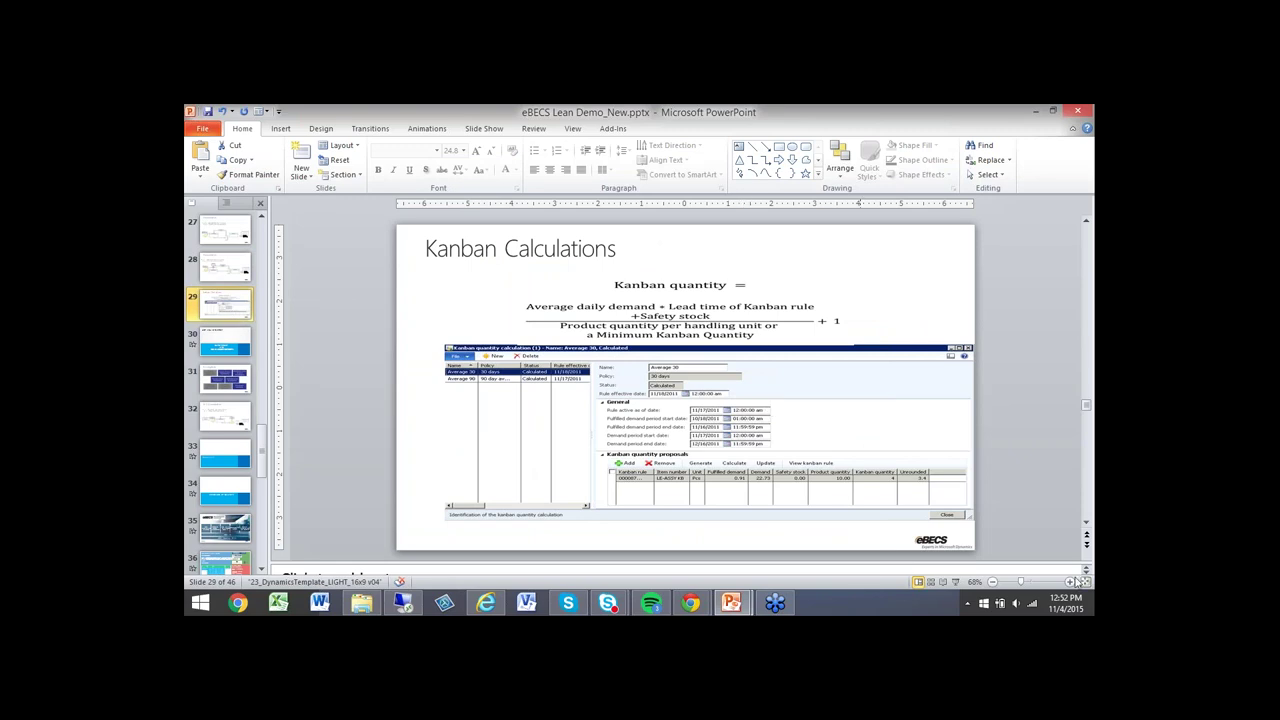
# - Show the Kanban Calculations slide full screen, switch to the Kanban transfer board and view the completed LE-BASE job on card 000745
pyautogui.click(957, 583)
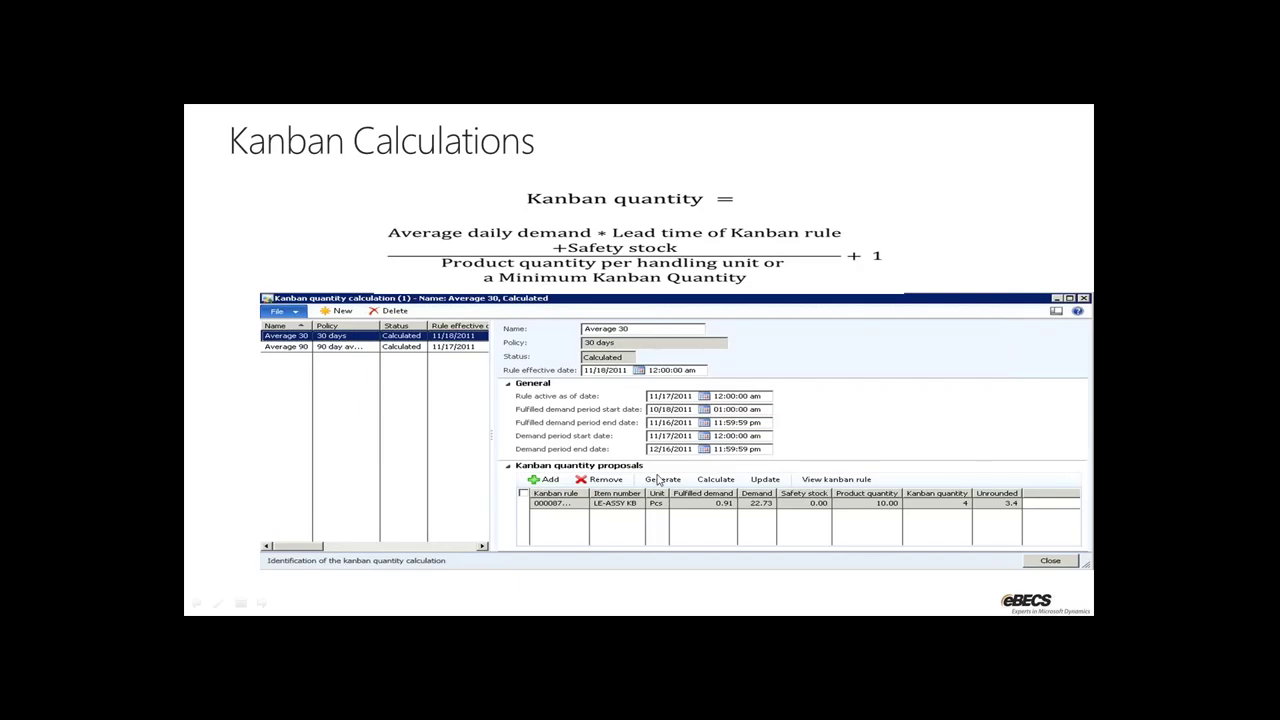
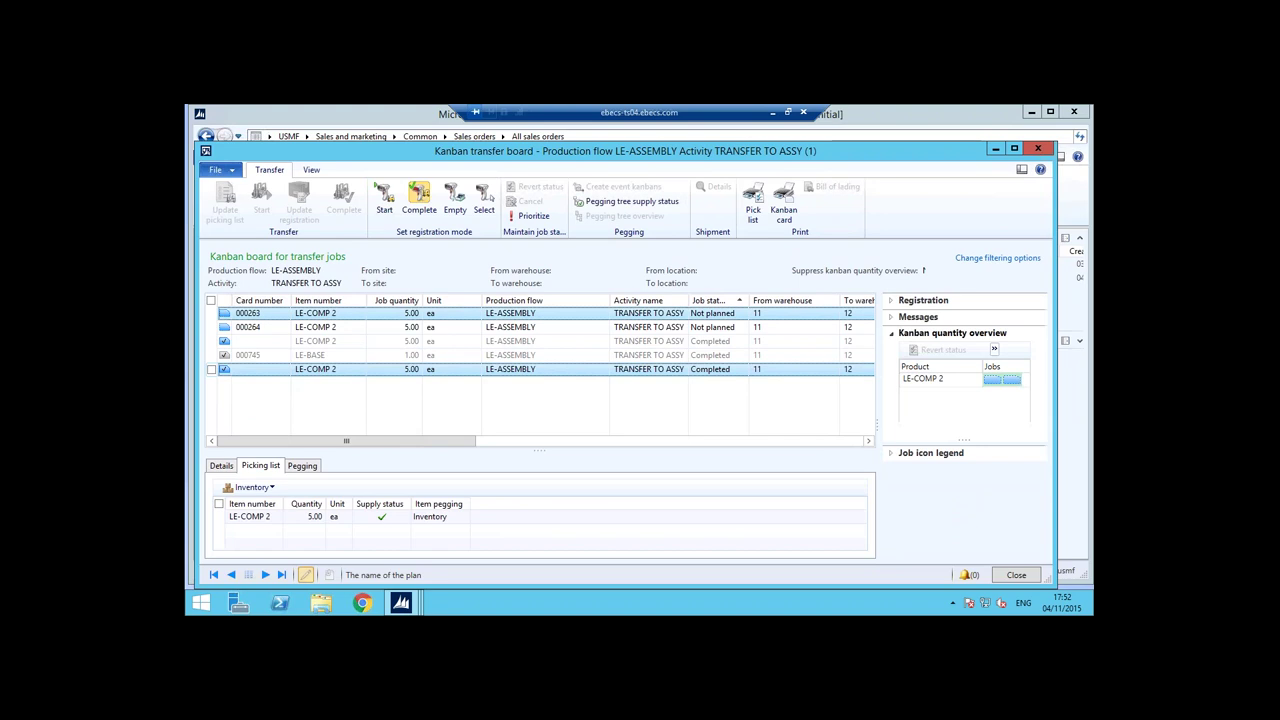
pyautogui.click(211, 369)
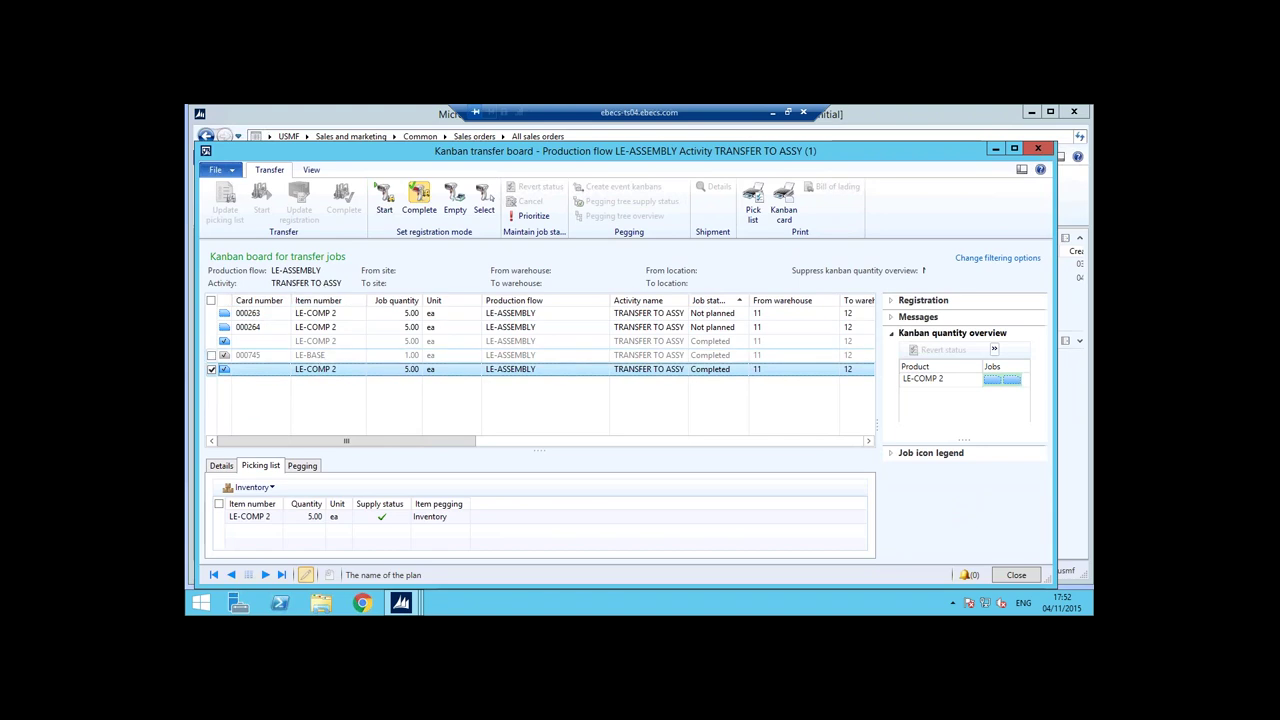
pyautogui.click(545, 356)
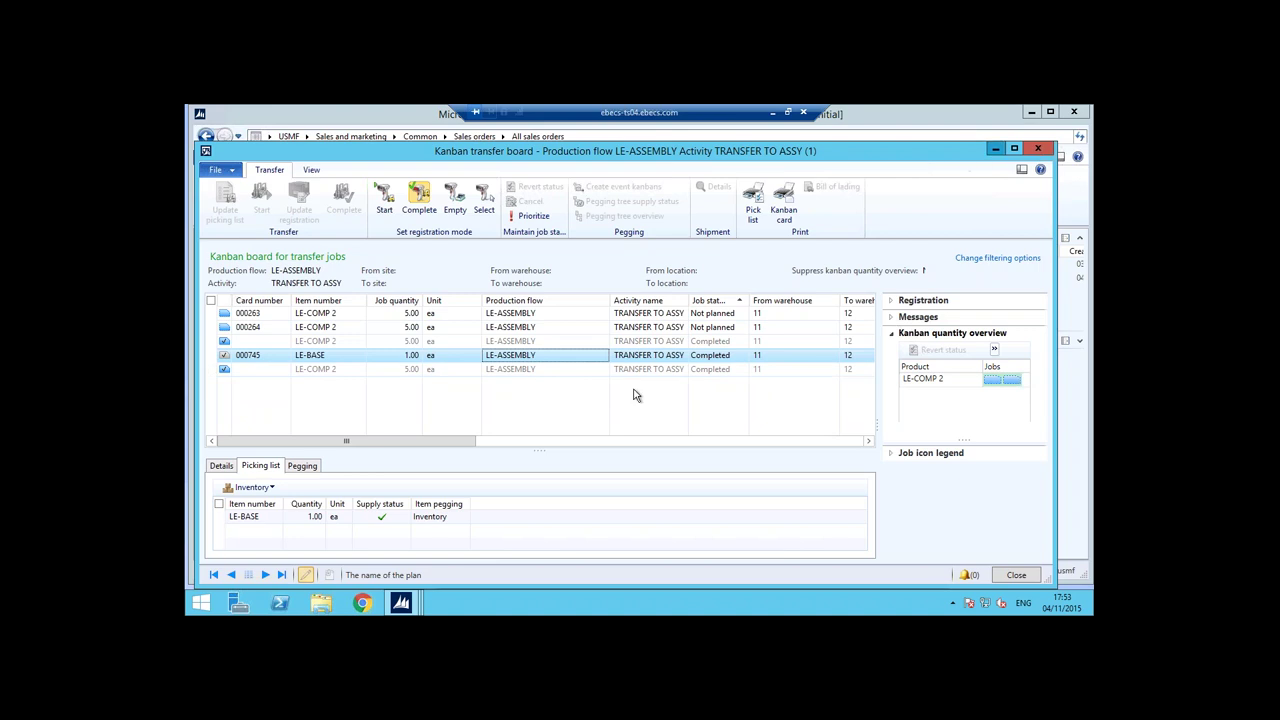
# - Create a sales order for customer Skullhouse from the All sales orders list, with mode of delivery 10 (Truck)
pyautogui.press('Escape')
pyautogui.click(209, 190)
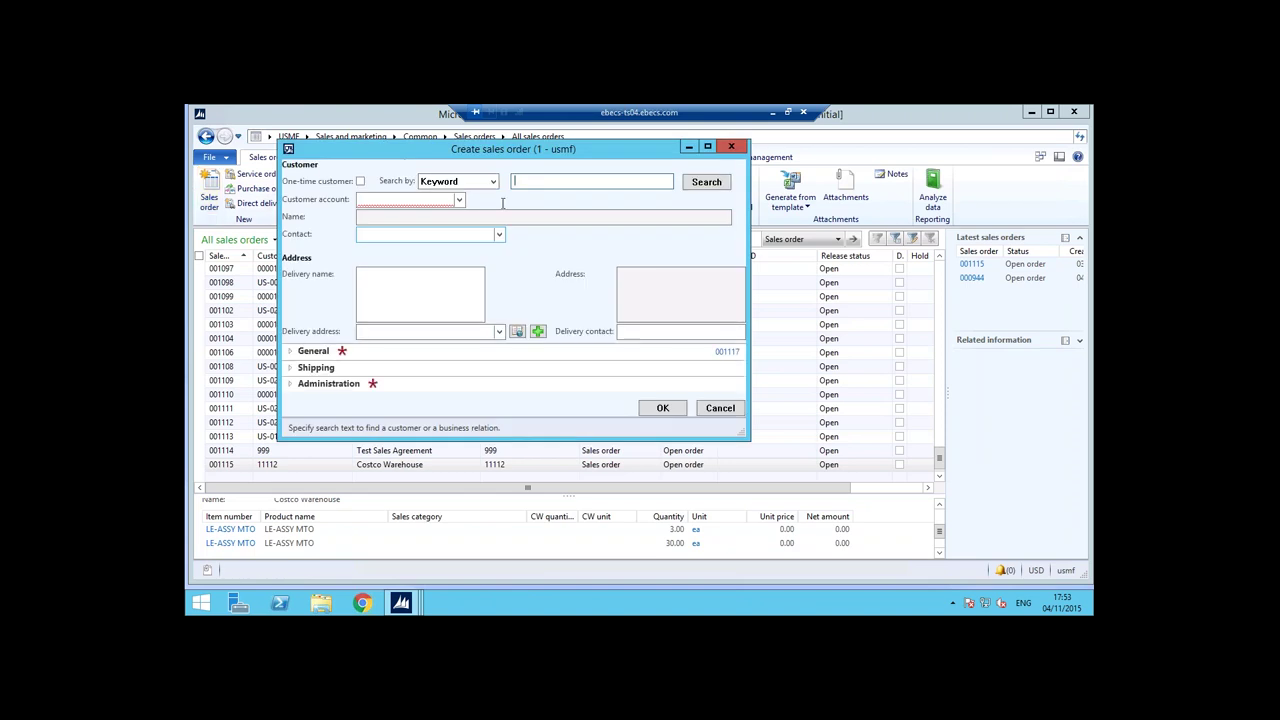
pyautogui.click(459, 200)
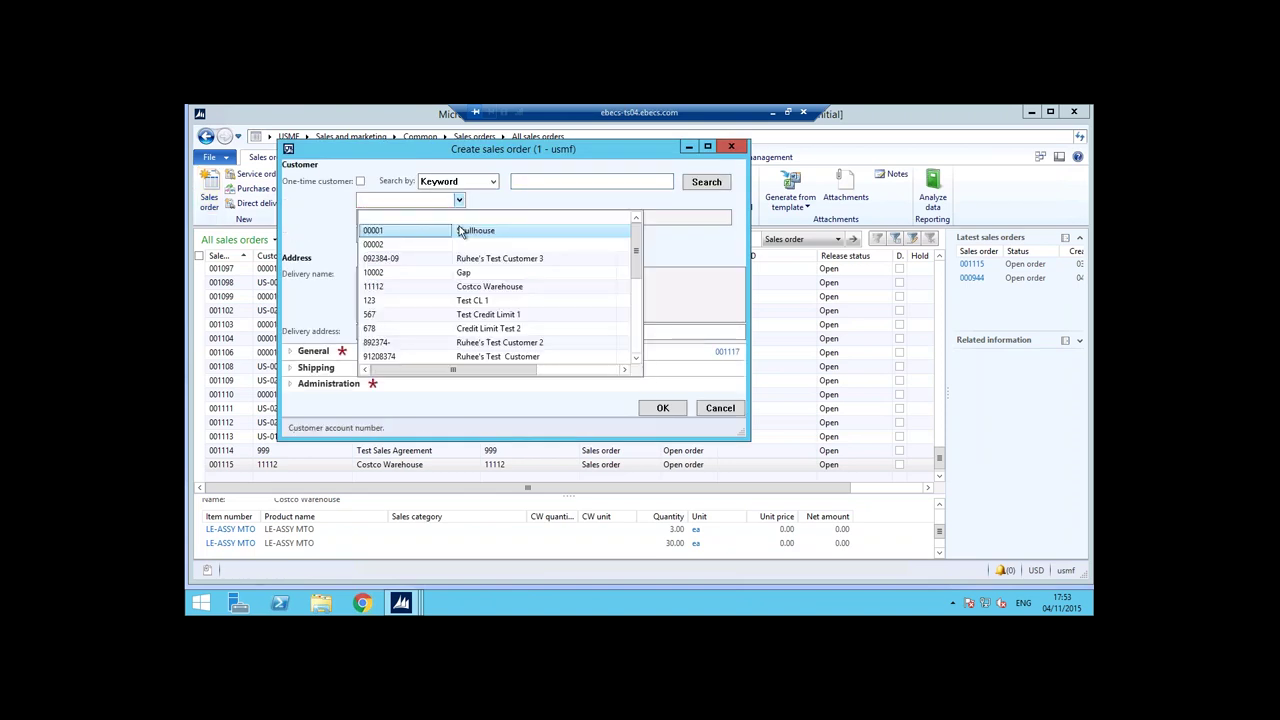
pyautogui.click(429, 236)
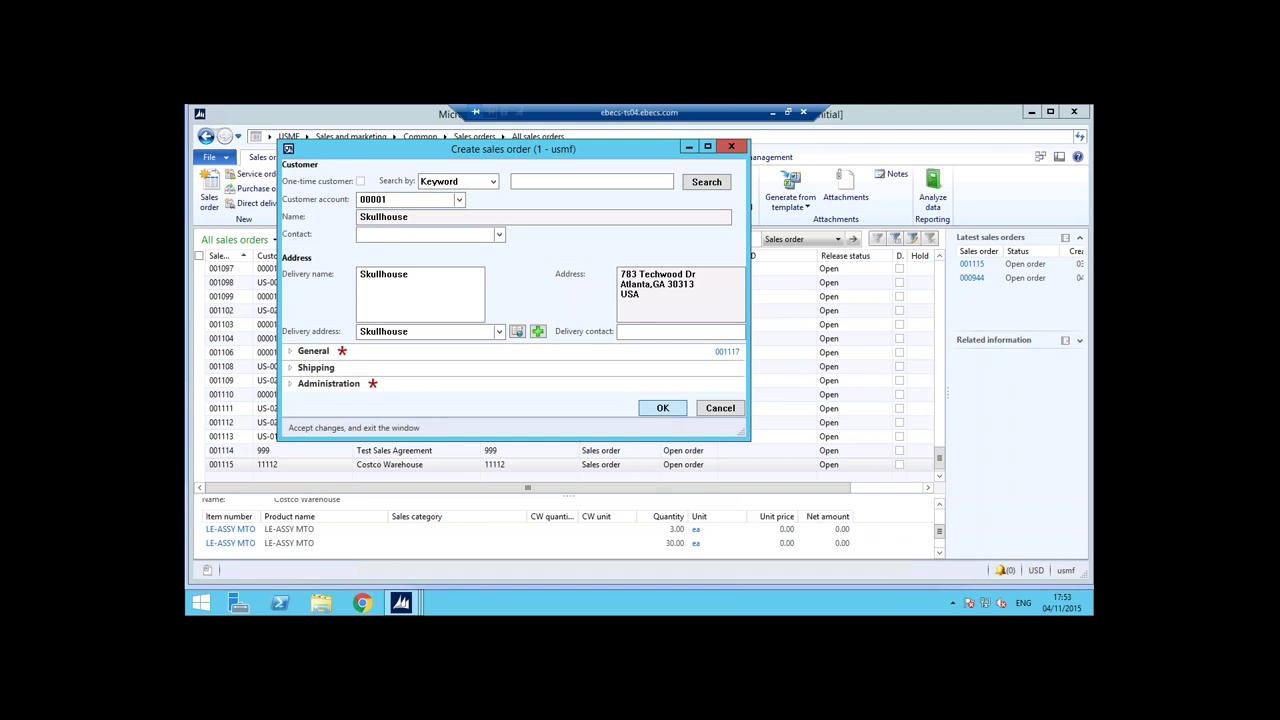
pyautogui.click(662, 408)
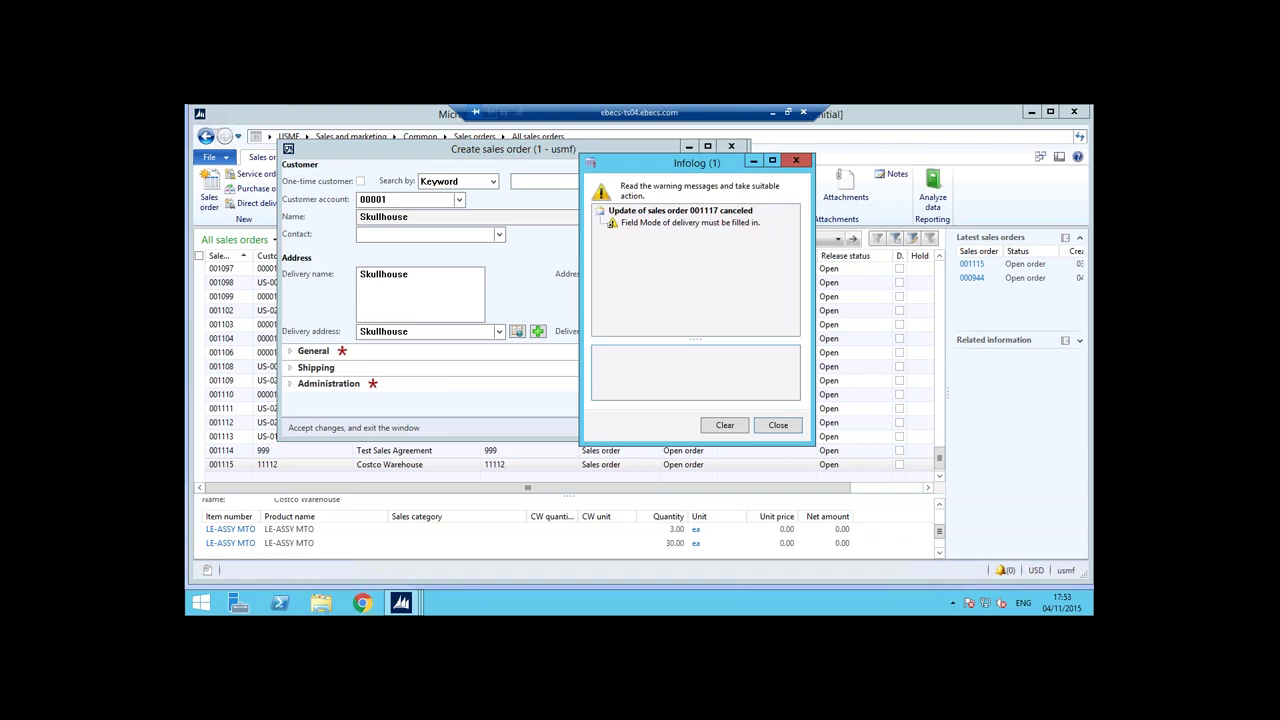
pyautogui.click(776, 428)
pyautogui.click(316, 368)
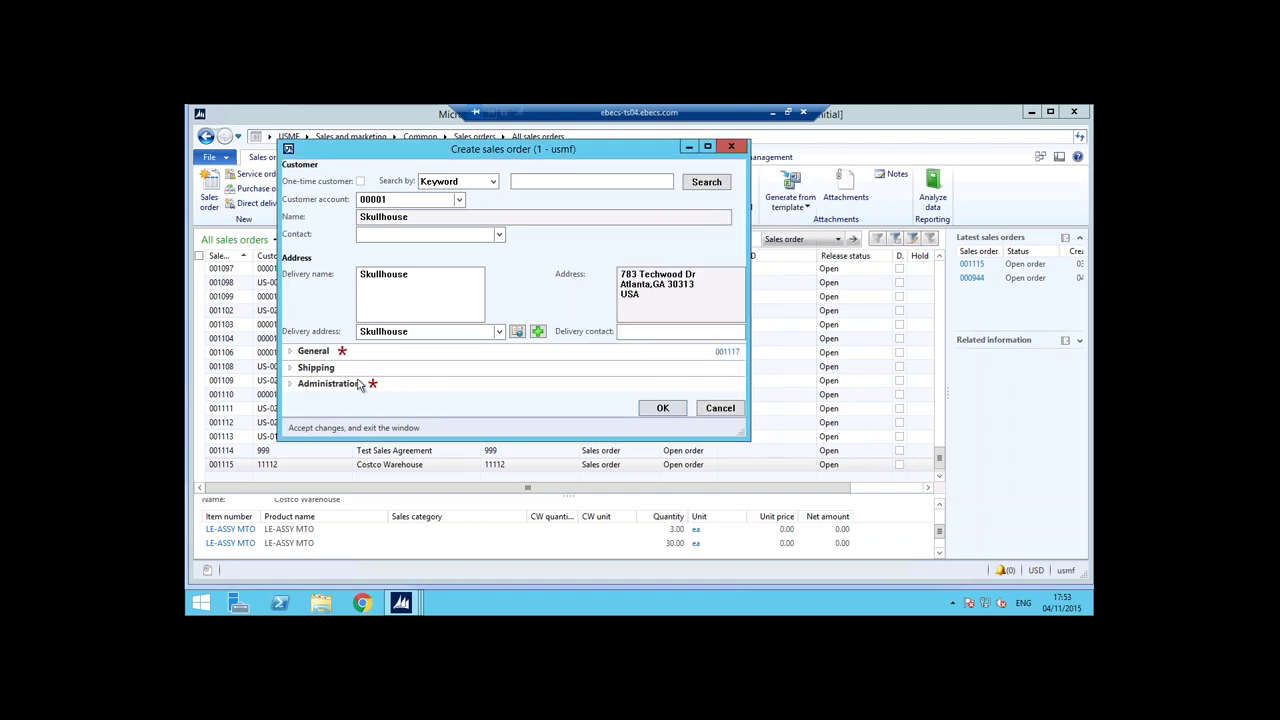
pyautogui.click(625, 397)
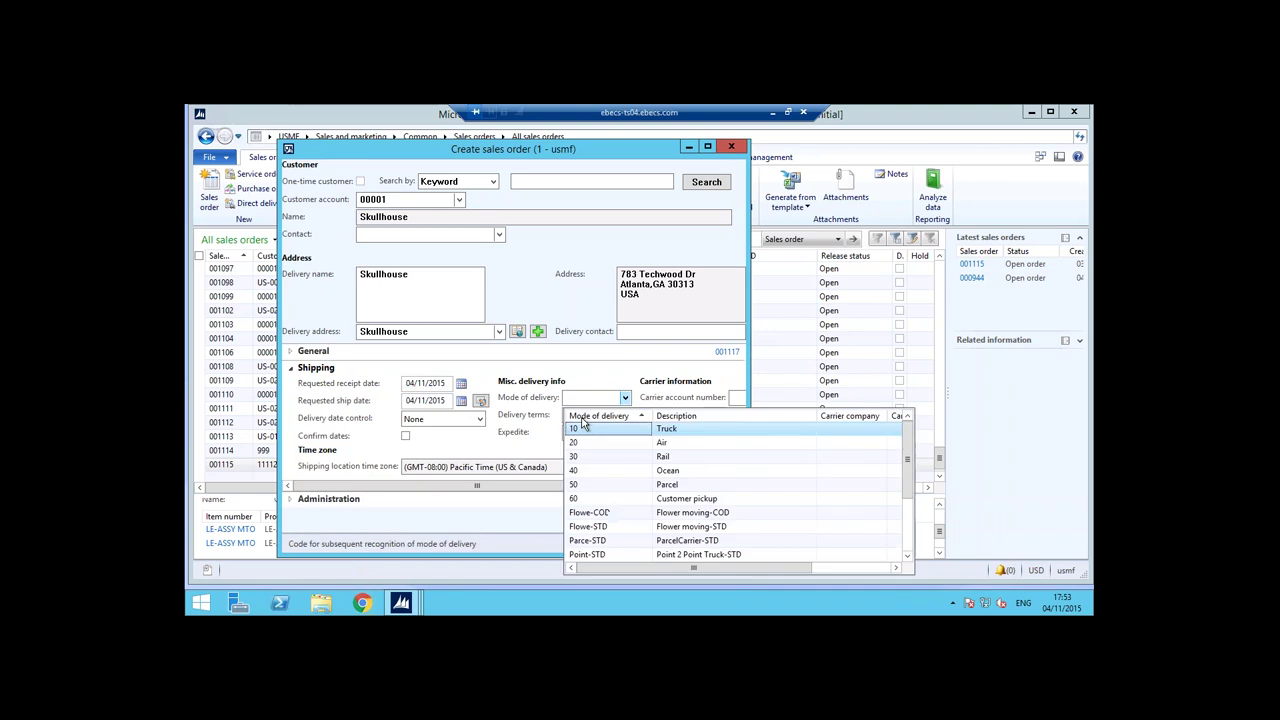
pyautogui.click(600, 426)
pyautogui.click(664, 526)
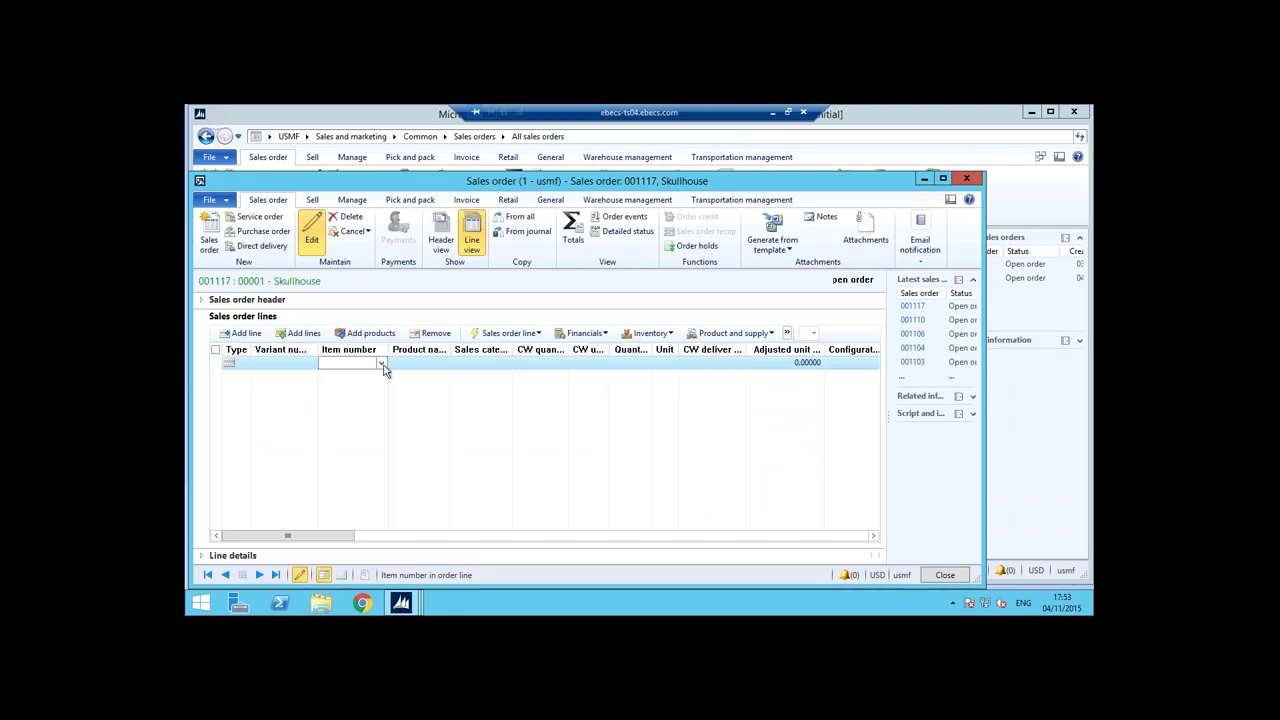
# - Fill the first sales order line with item LE-ASSY MTO and a quantity of 10
pyautogui.click(381, 363)
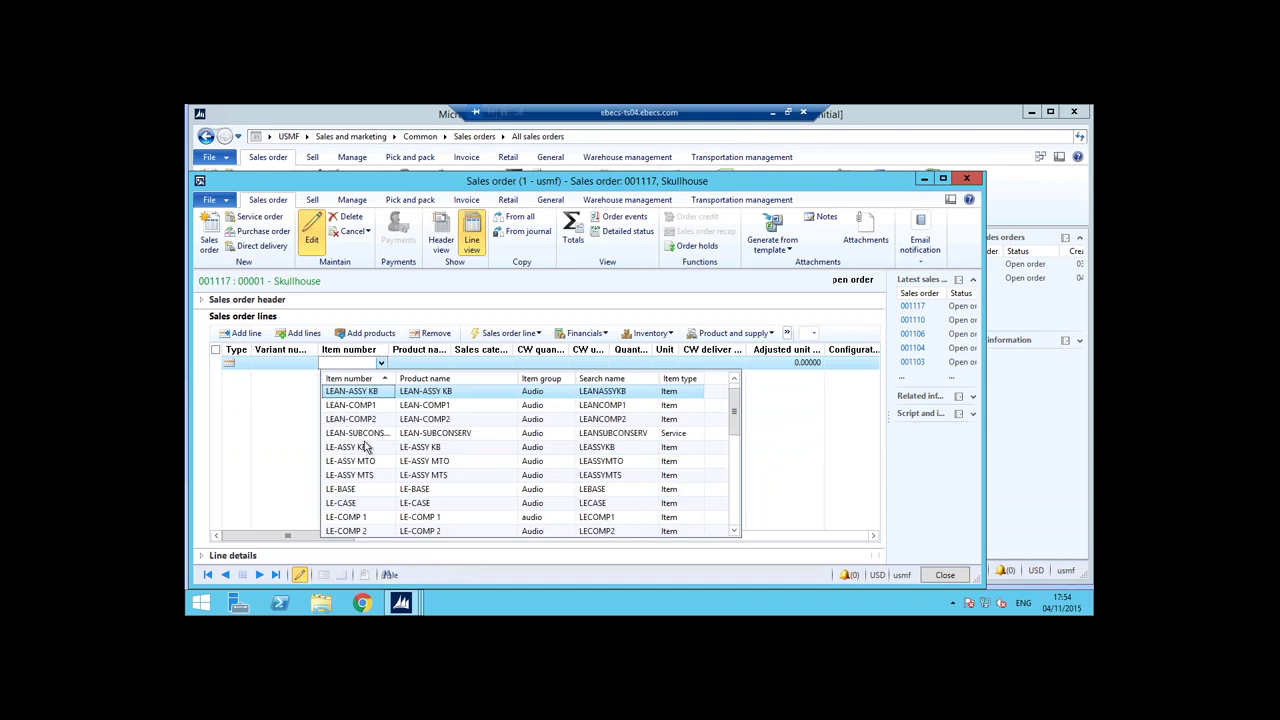
pyautogui.click(368, 462)
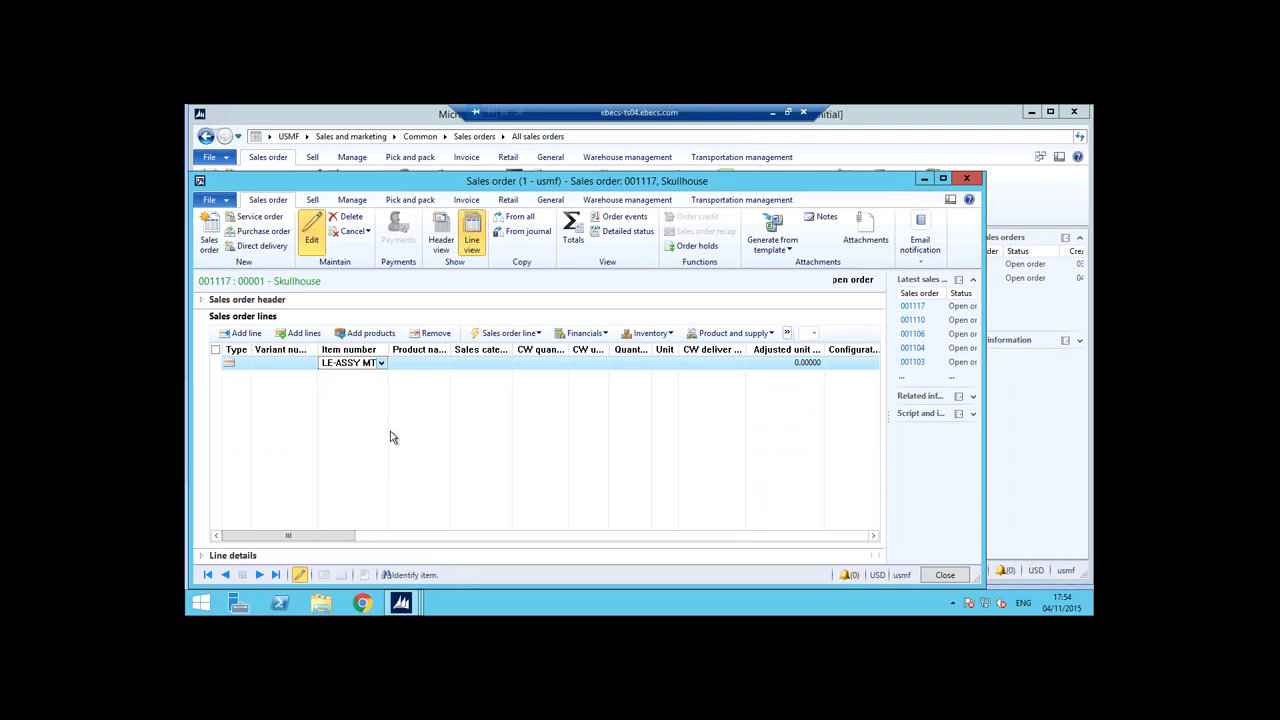
pyautogui.press('Tab')
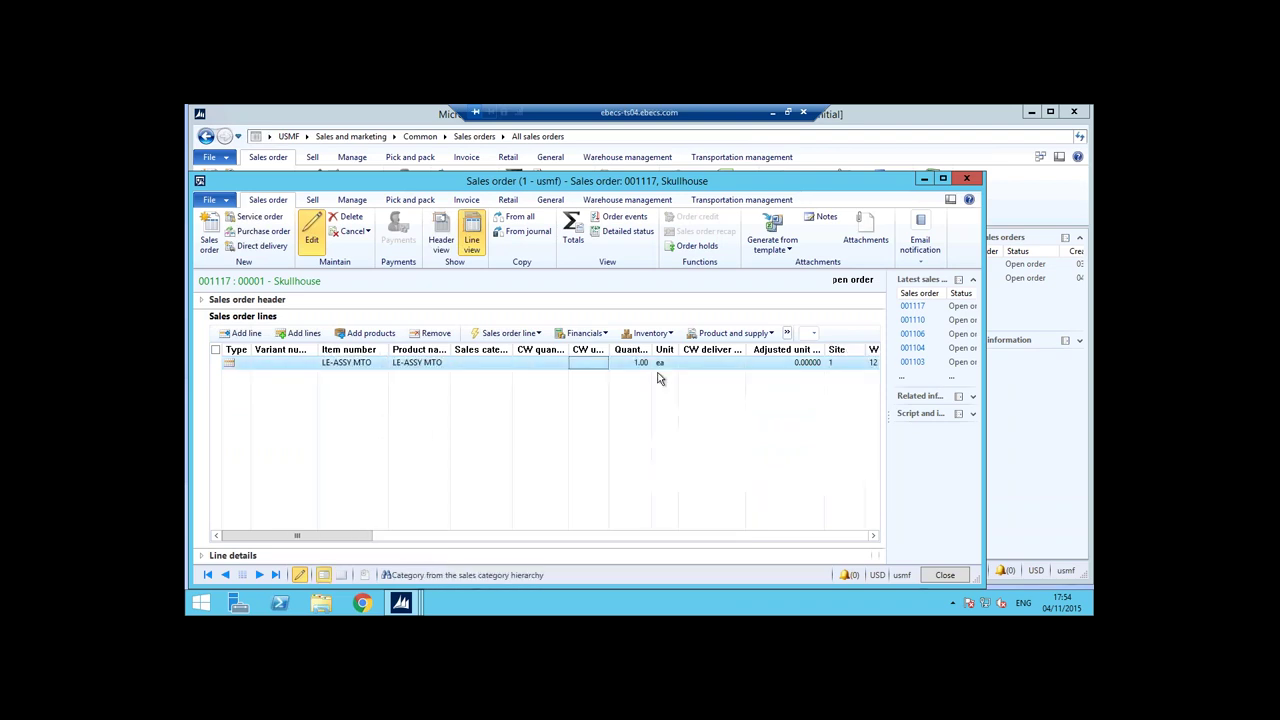
pyautogui.click(637, 363)
pyautogui.press('Home')
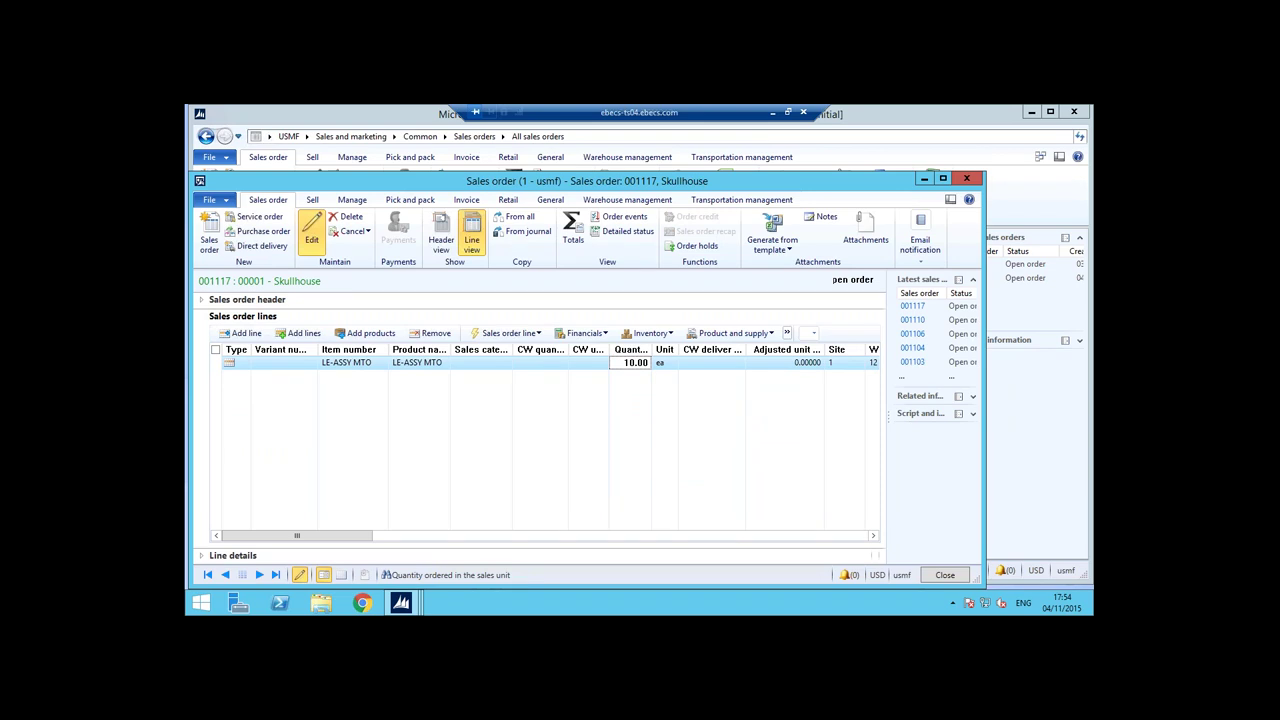
pyautogui.hotkey('shift', 'End')
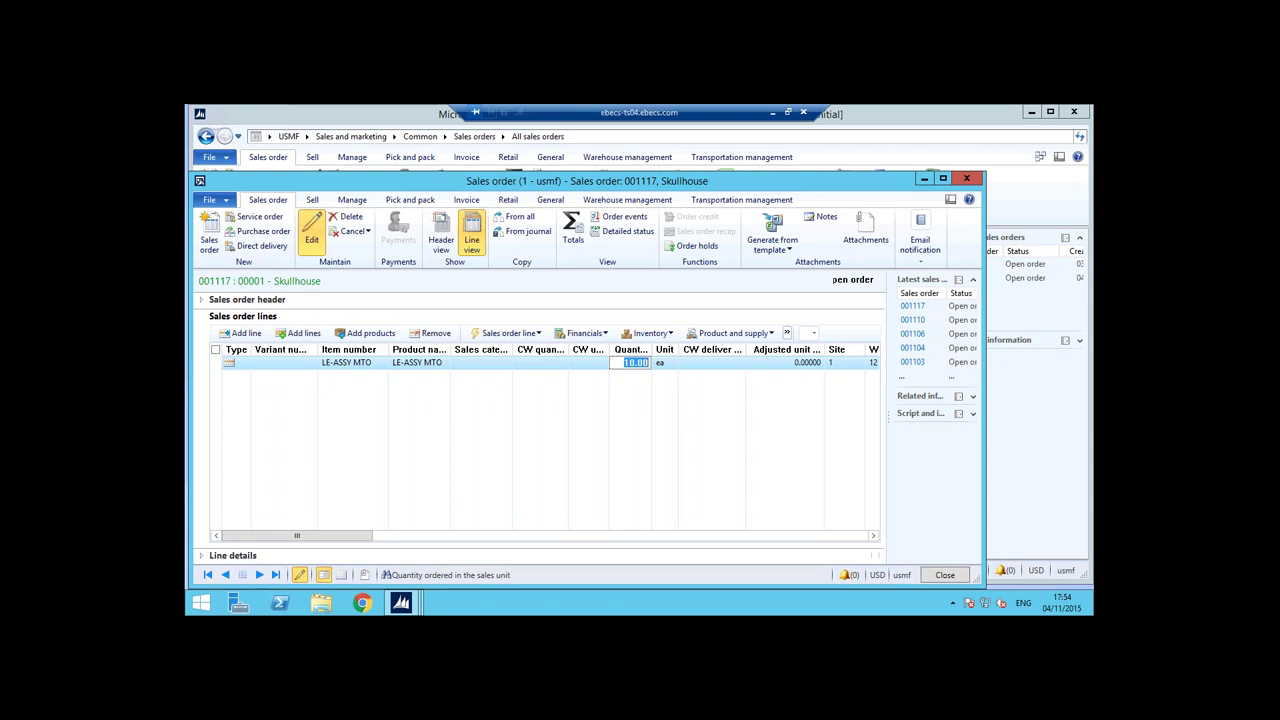
# - View the sales line's pegging tree and examine the jobs of the LE-ASSY MTO kanban and the LE-BASE kanban
pyautogui.click(771, 335)
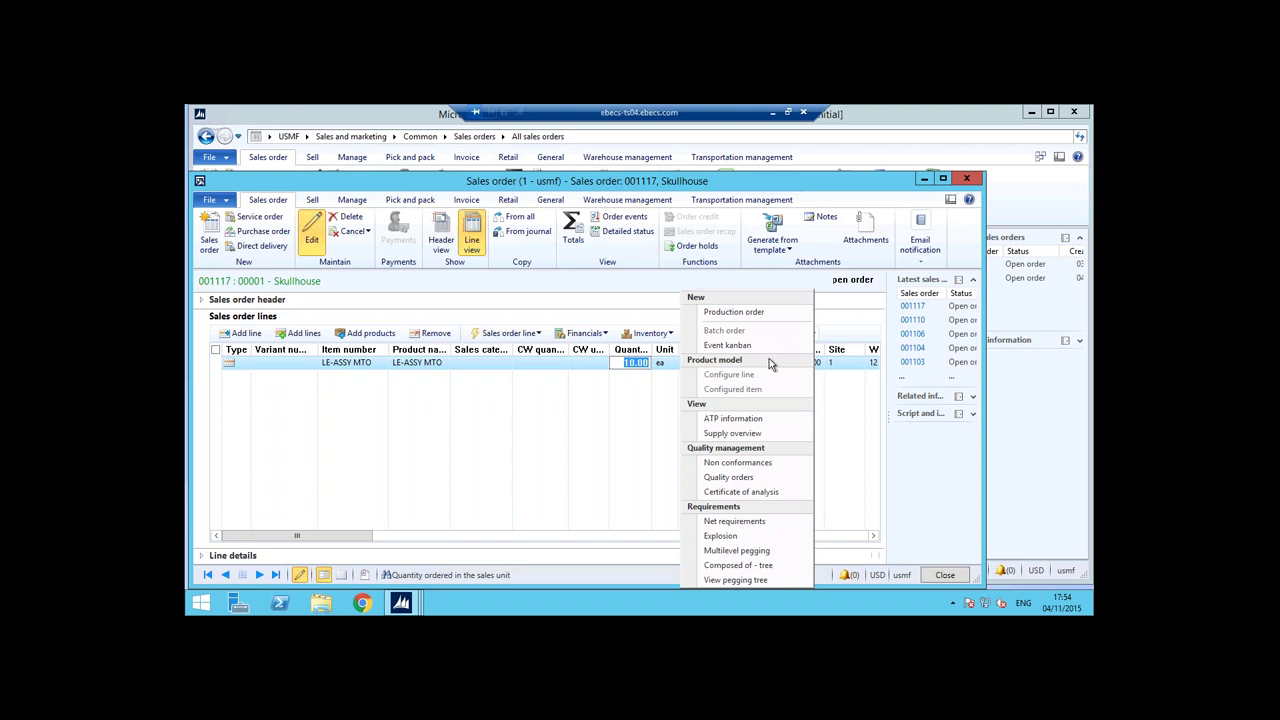
pyautogui.click(730, 580)
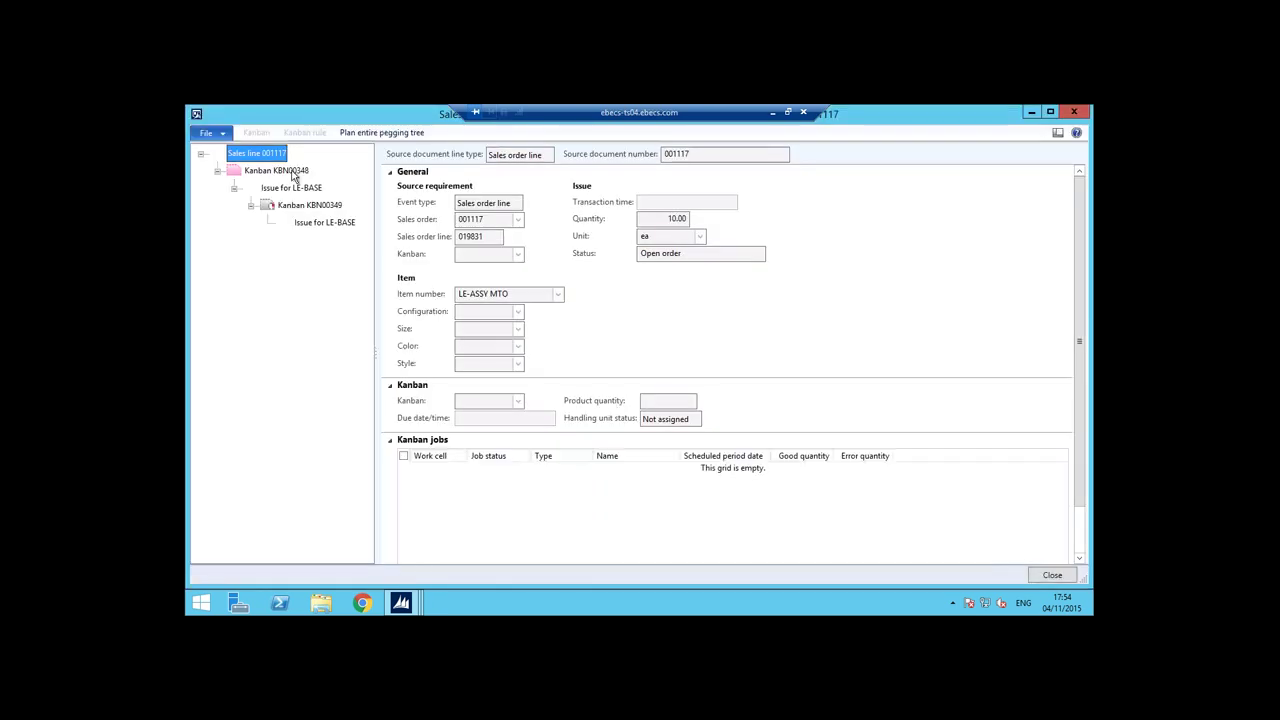
pyautogui.click(276, 171)
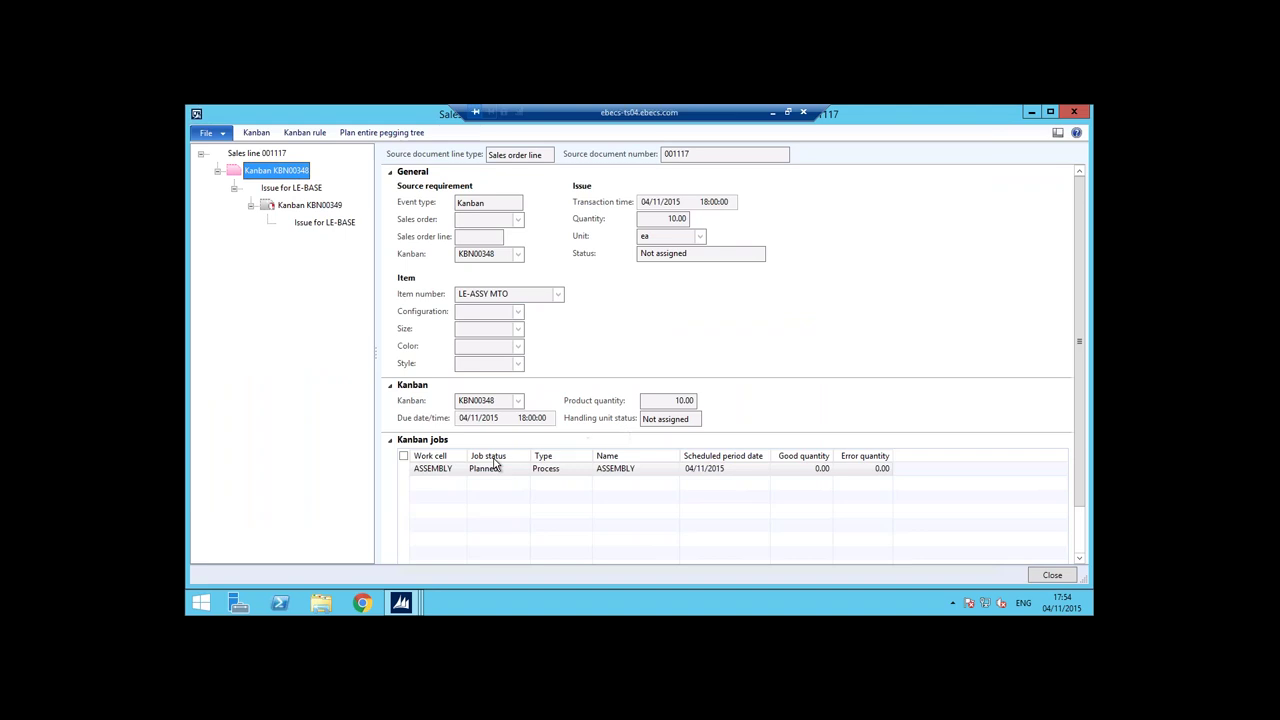
pyautogui.click(558, 487)
pyautogui.click(314, 207)
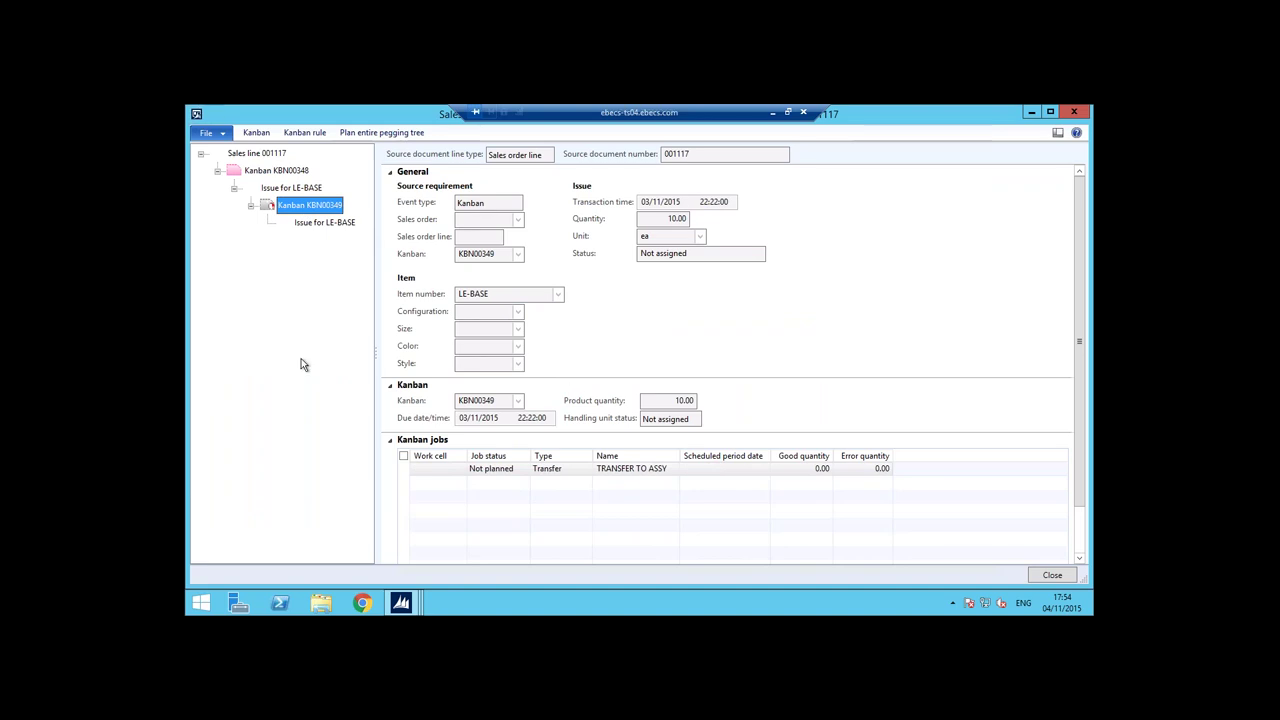
pyautogui.click(430, 455)
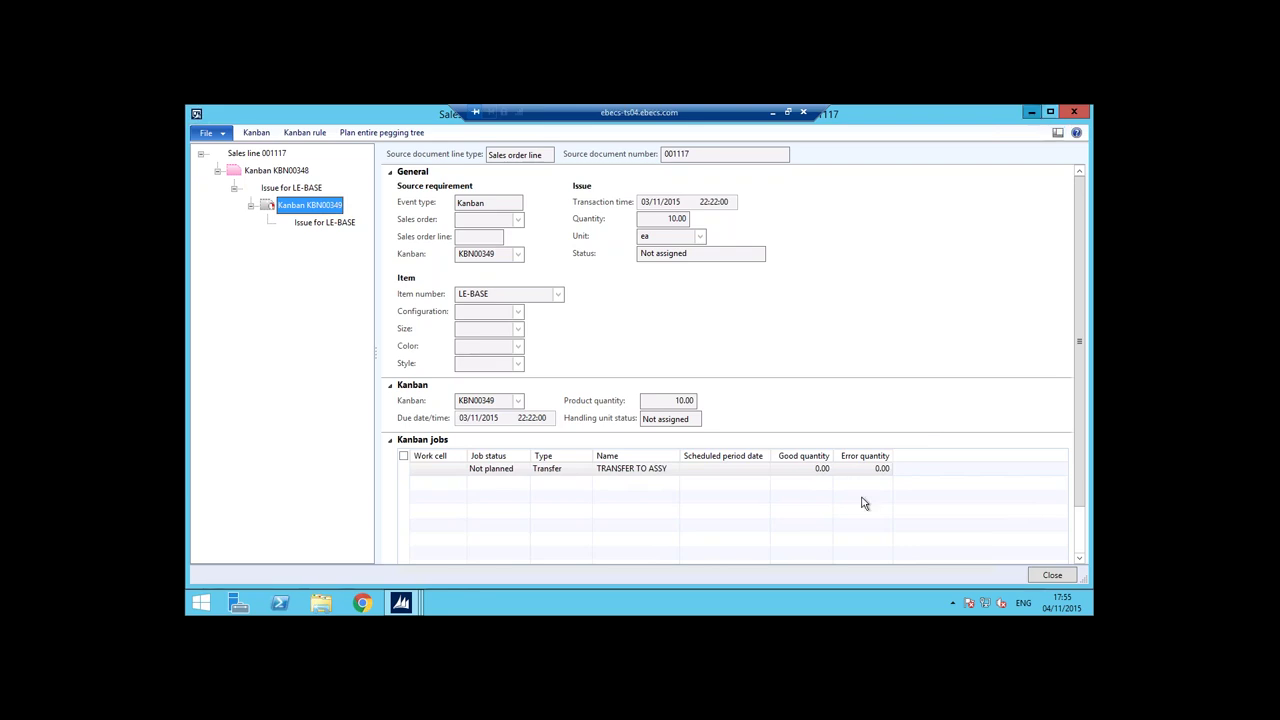
# - Minimize the pegging tree, return to the Kanban transfer board and check the LE-BASE transfer job on card 000747
pyautogui.click(1031, 112)
pyautogui.click(400, 602)
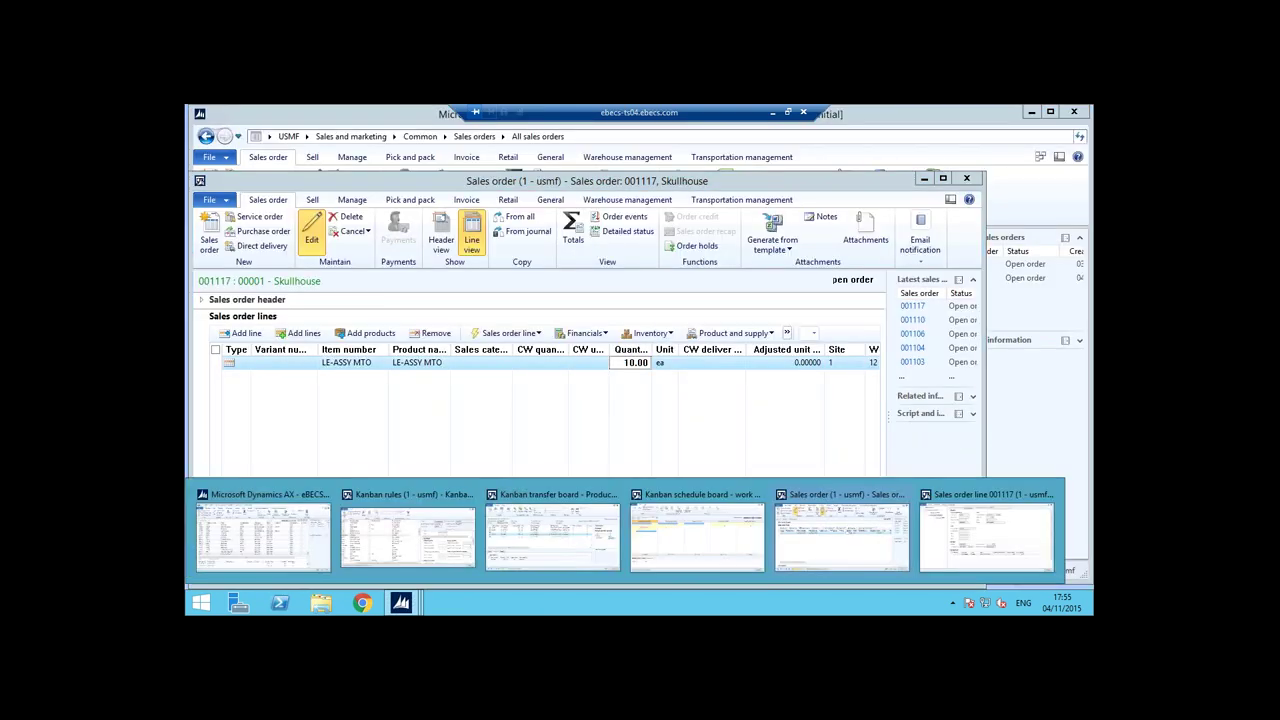
pyautogui.click(537, 551)
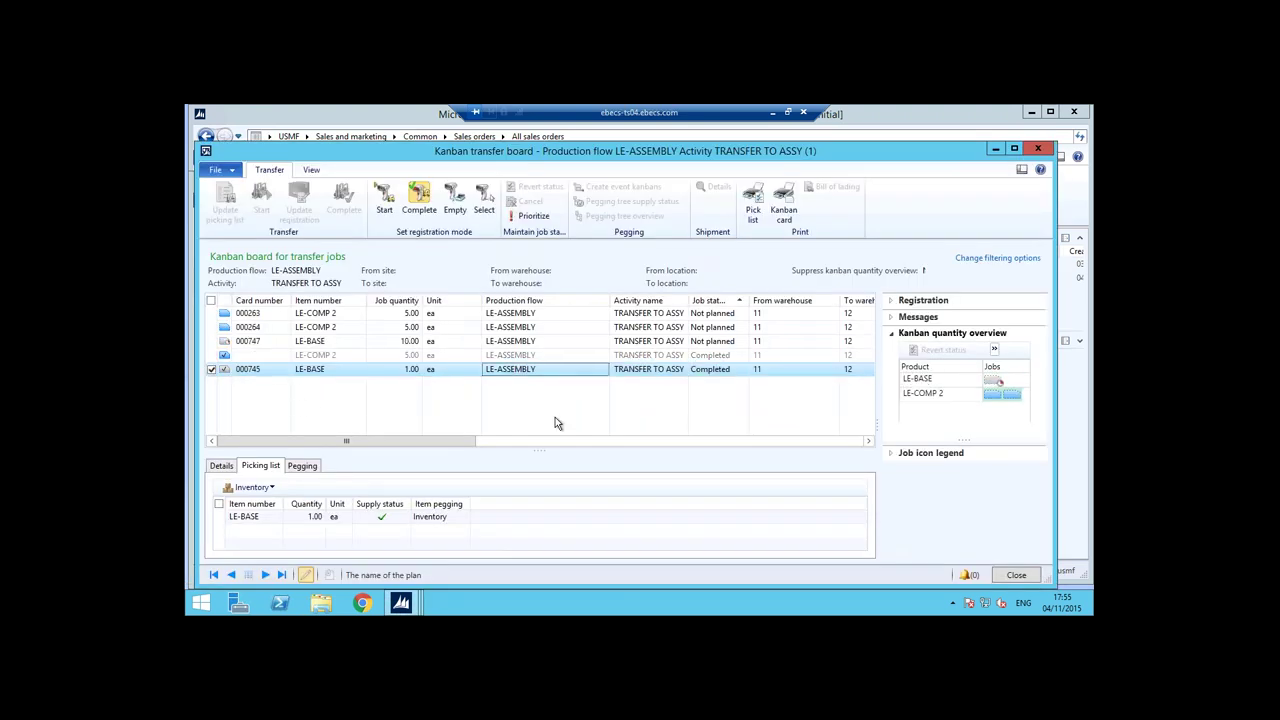
pyautogui.click(225, 375)
pyautogui.click(225, 342)
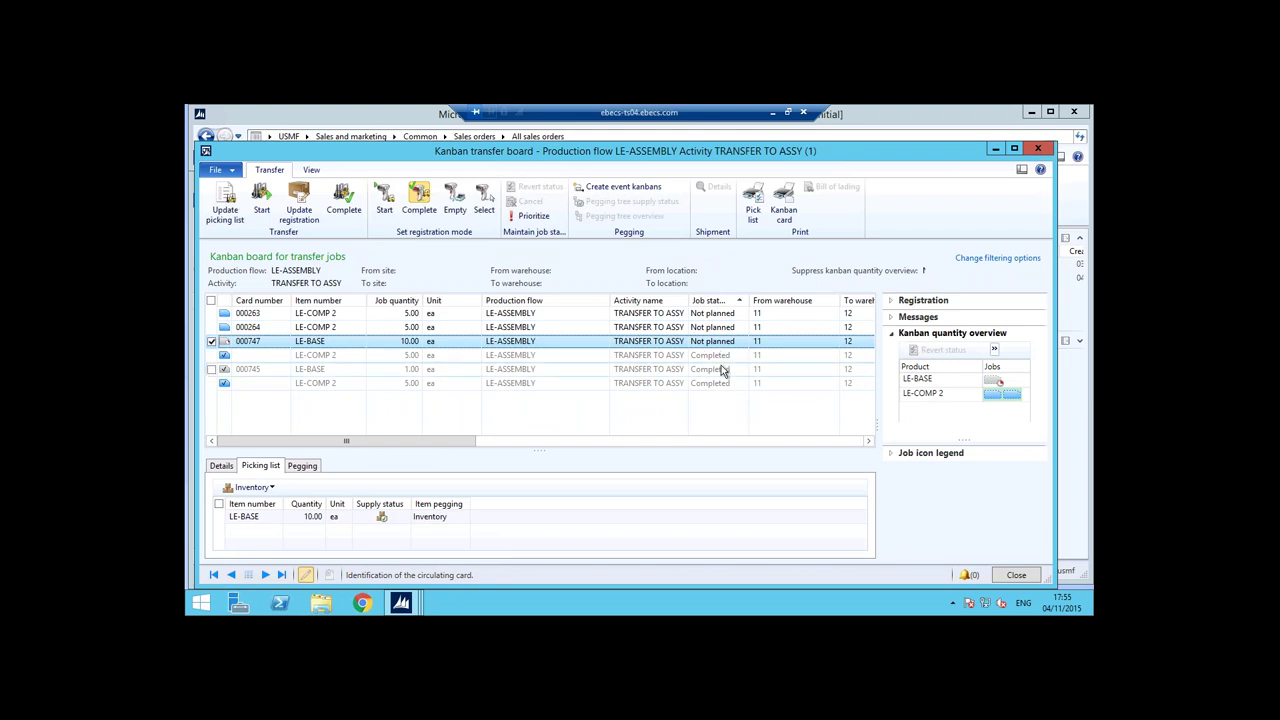
pyautogui.click(692, 342)
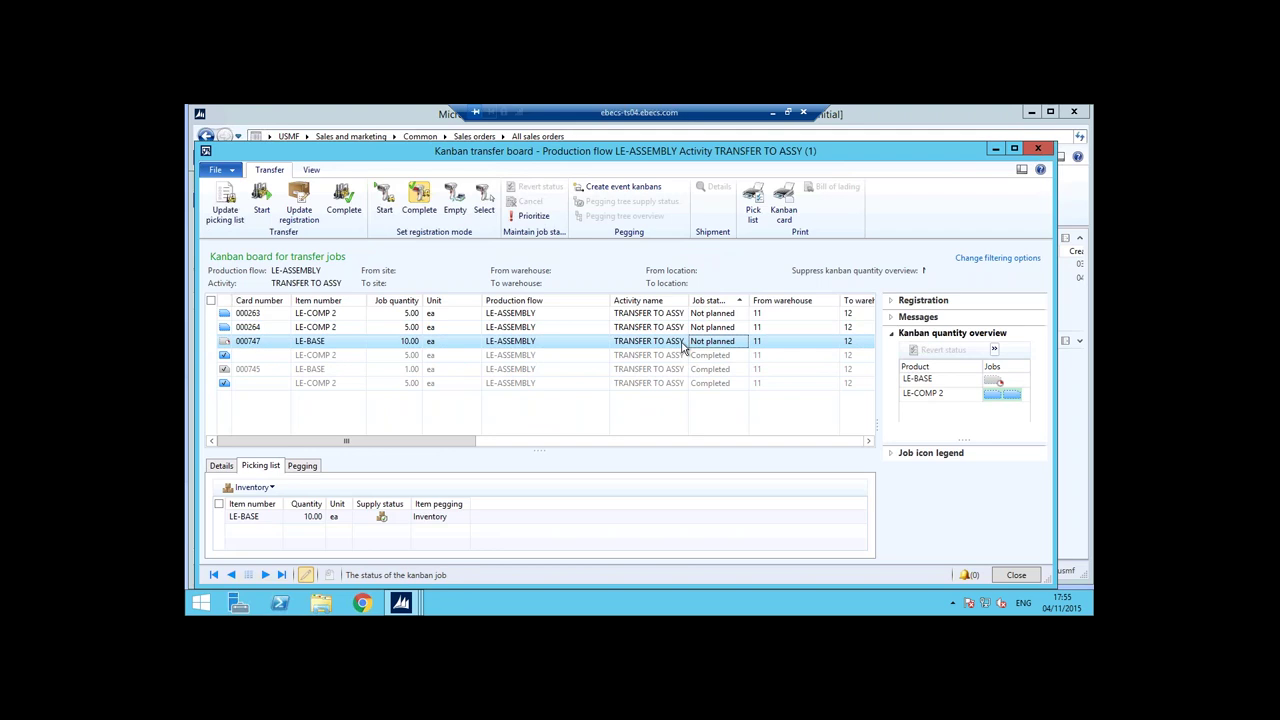
# - Complete the LE-BASE transfer job on card 000747, registering the pick from batch 000018 in warehouse 11
pyautogui.click(211, 341)
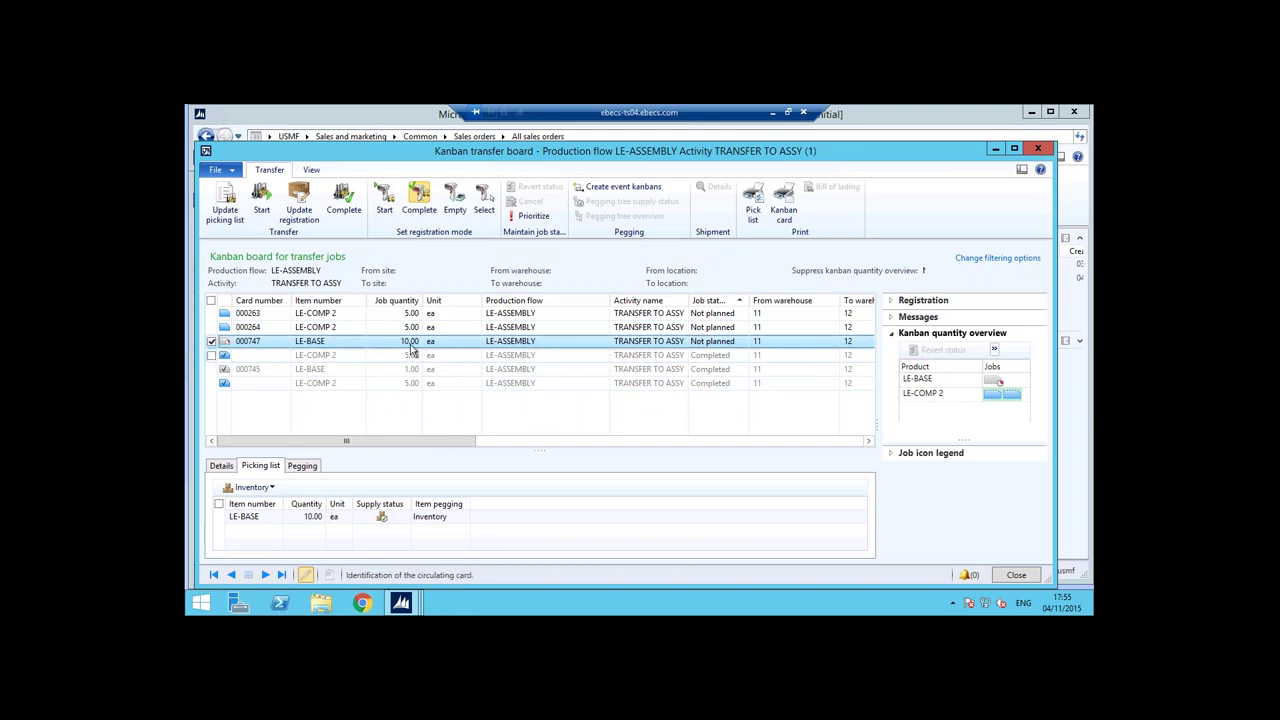
pyautogui.click(343, 200)
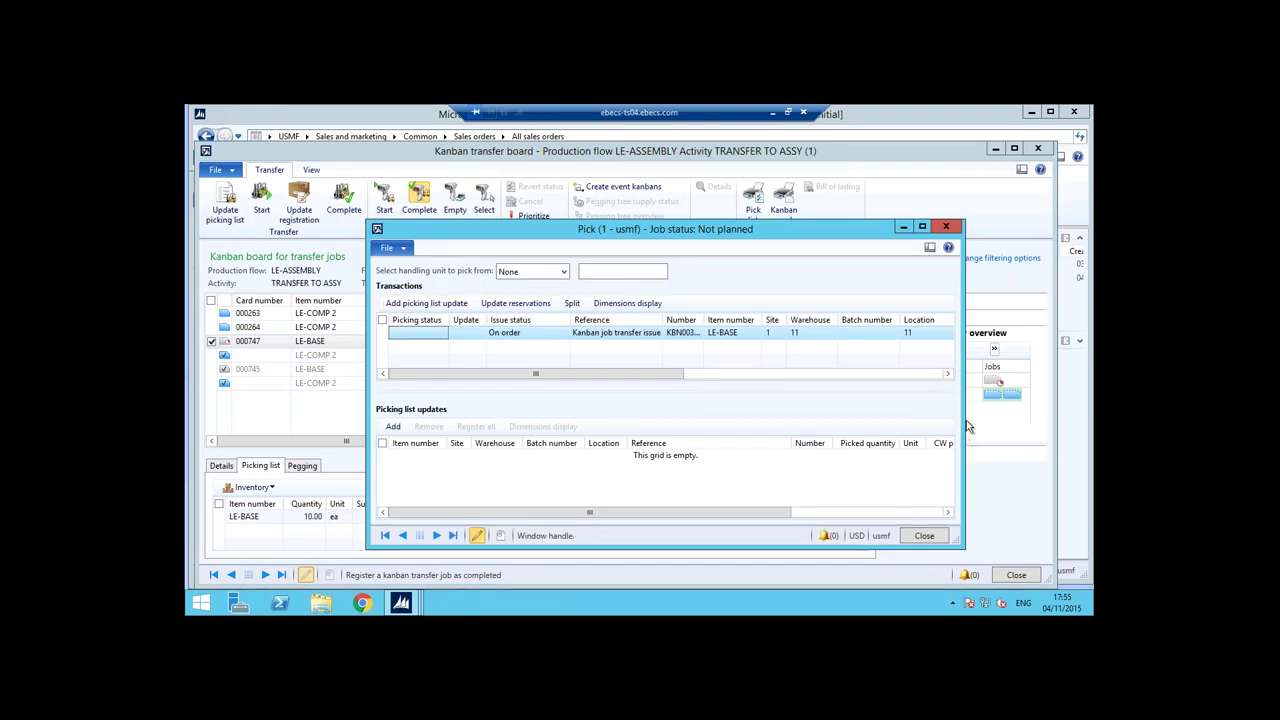
pyautogui.moveTo(965, 449); pyautogui.dragTo(1038, 449)
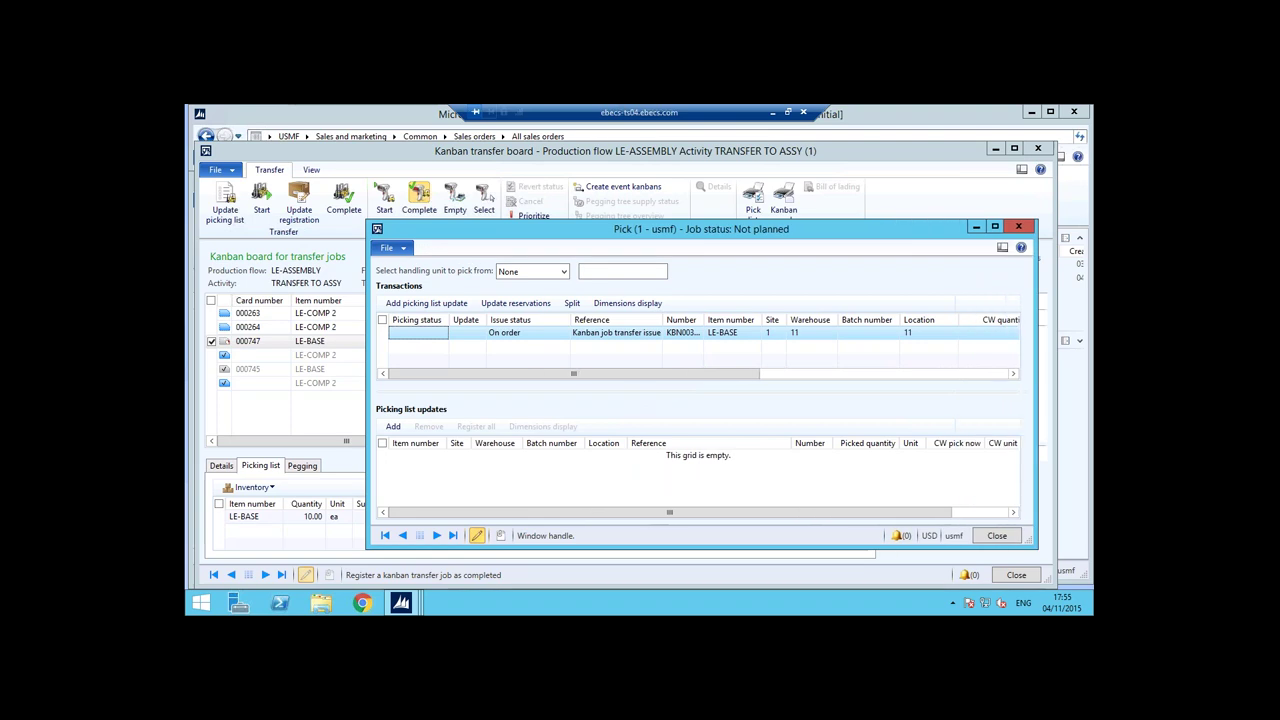
pyautogui.click(426, 303)
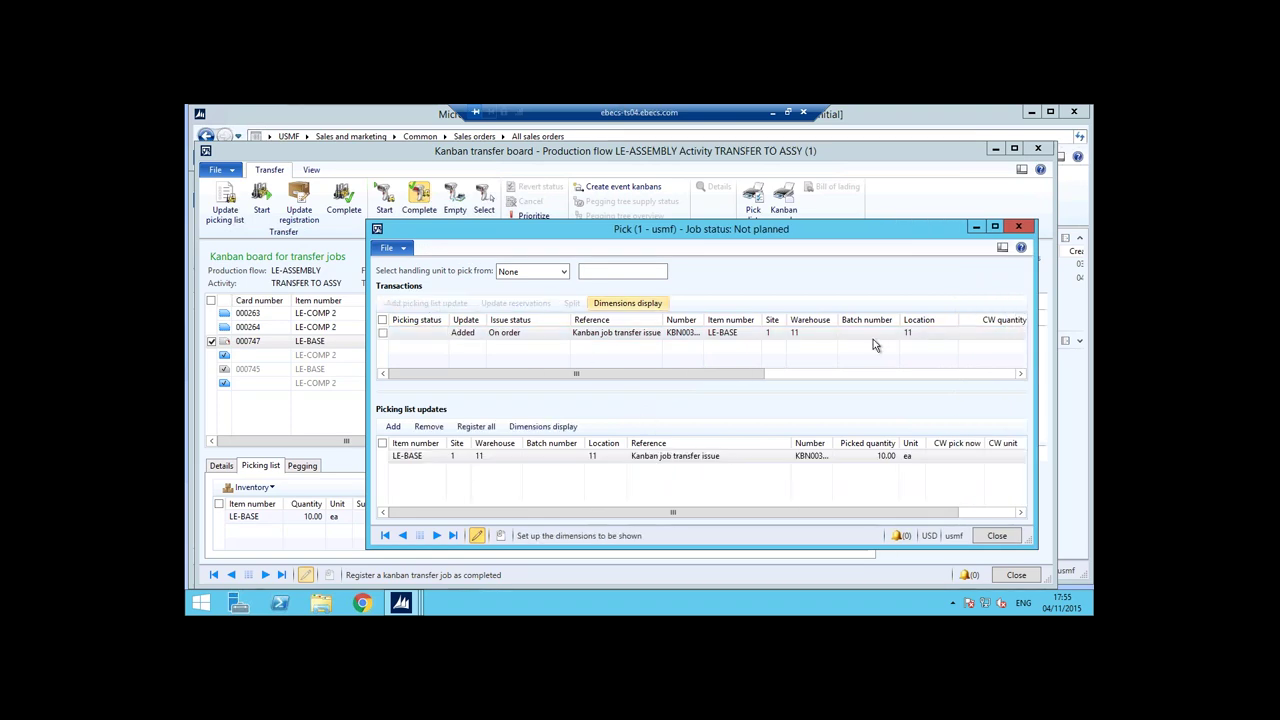
pyautogui.click(540, 457)
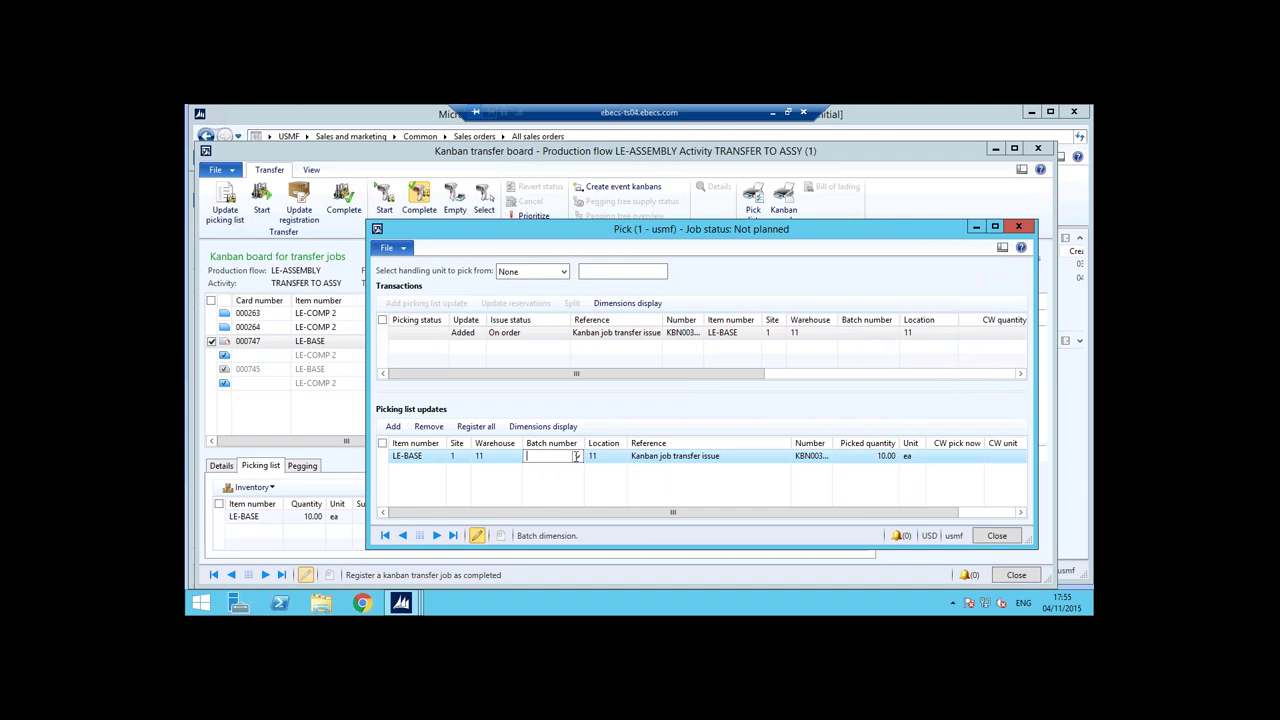
pyautogui.click(577, 456)
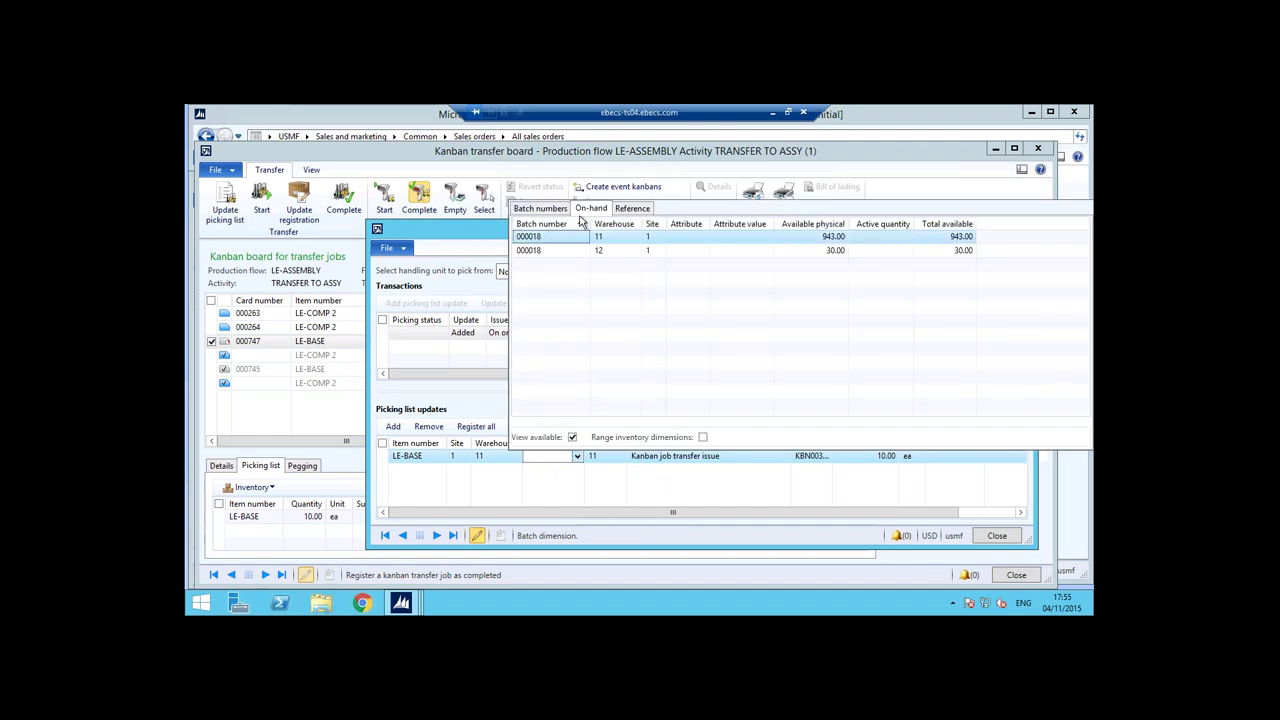
pyautogui.click(575, 245)
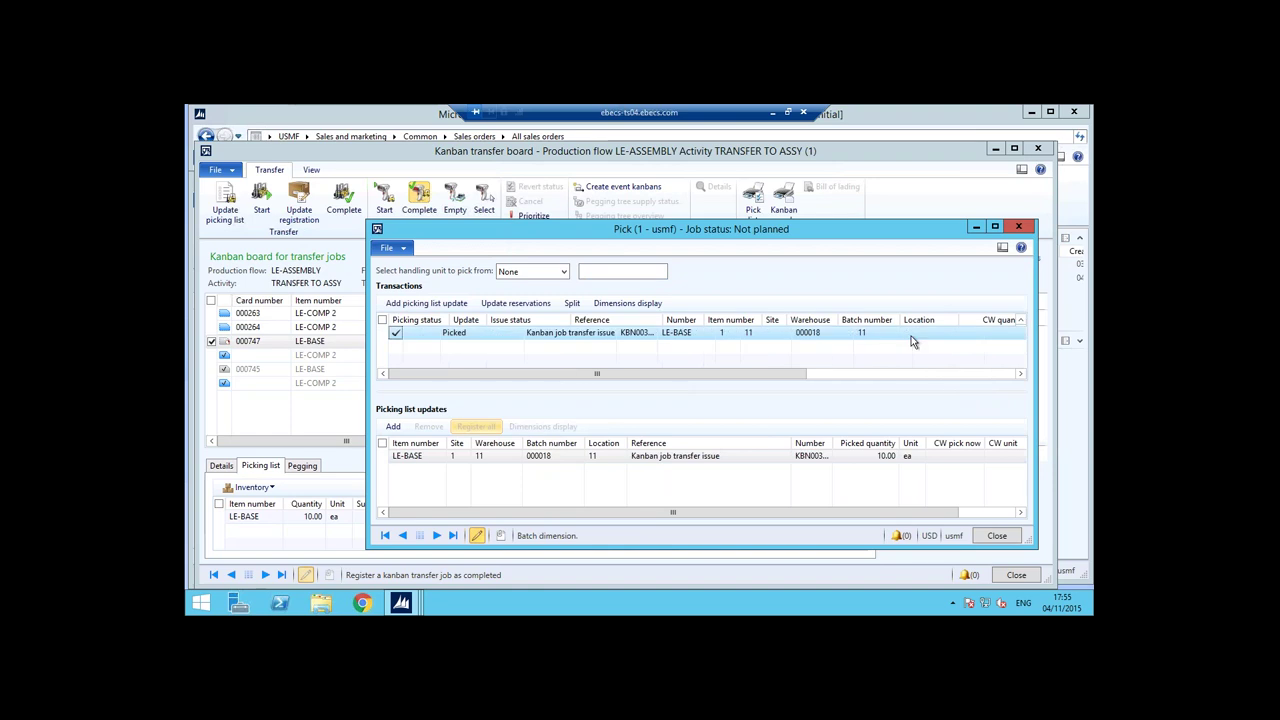
pyautogui.click(1018, 228)
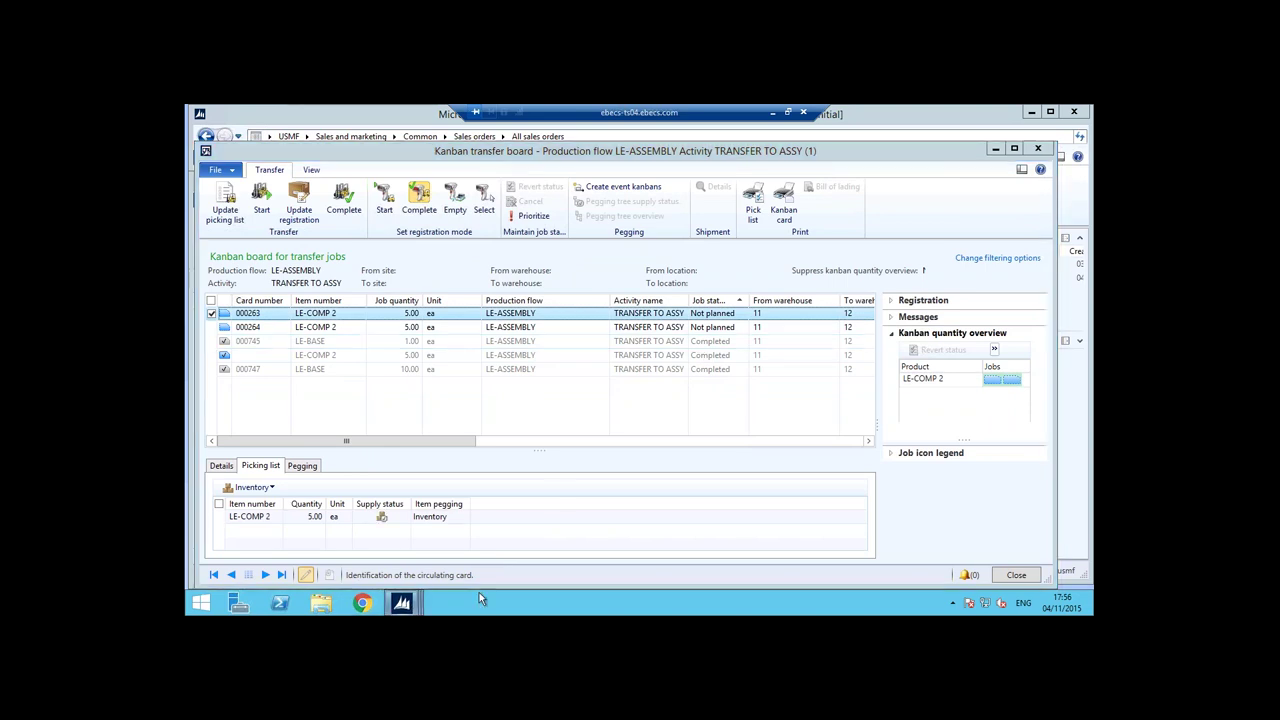
# - Open the Kanban board for process jobs from the Production control area page
pyautogui.moveTo(401, 602)
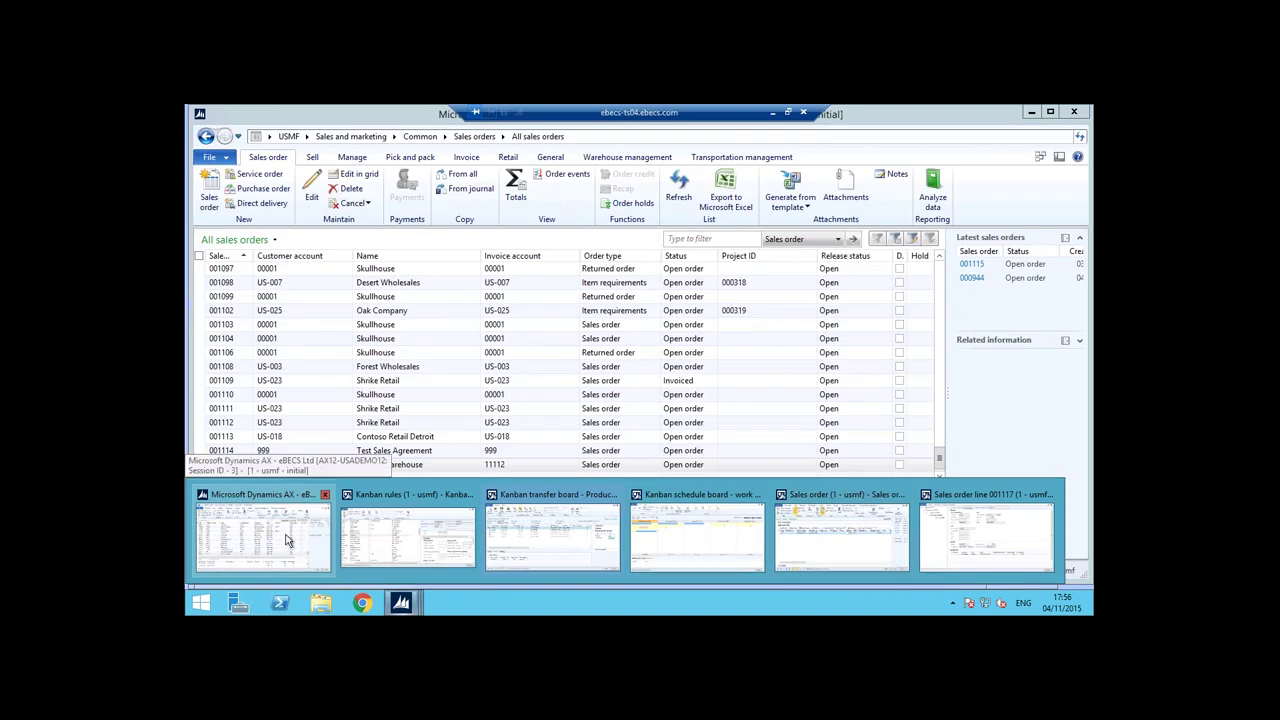
pyautogui.click(280, 537)
pyautogui.click(307, 137)
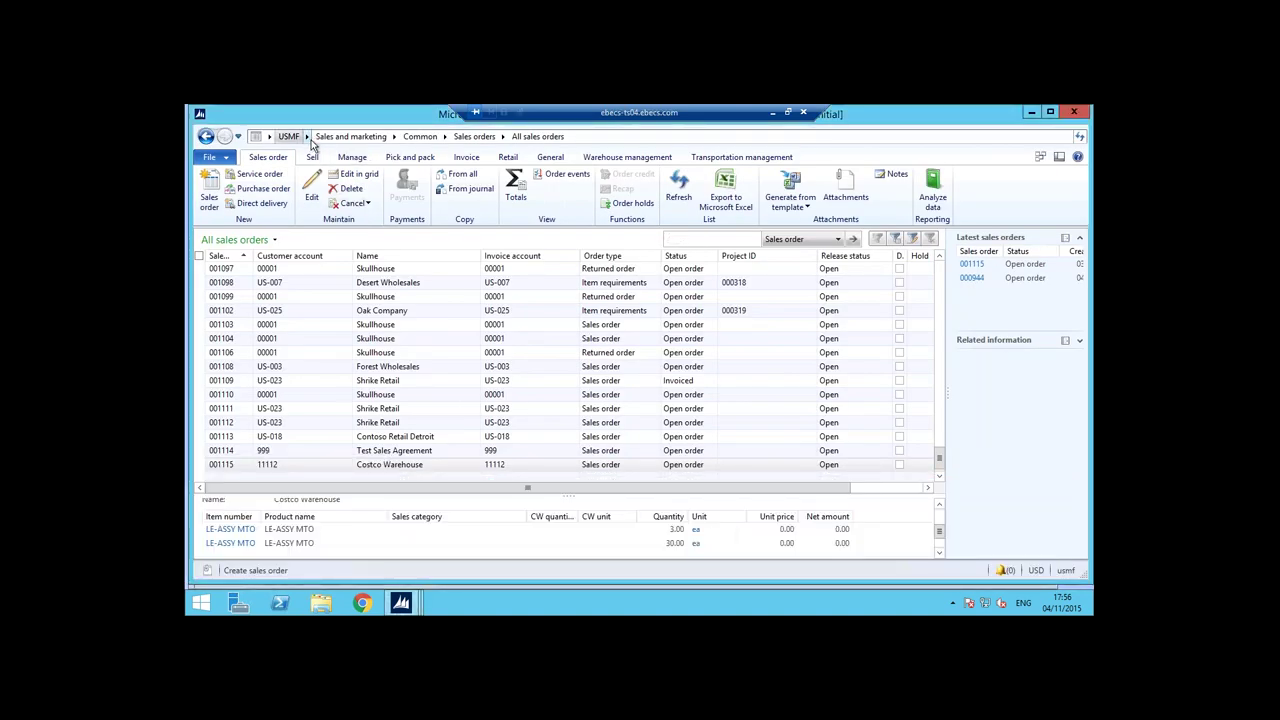
pyautogui.click(344, 369)
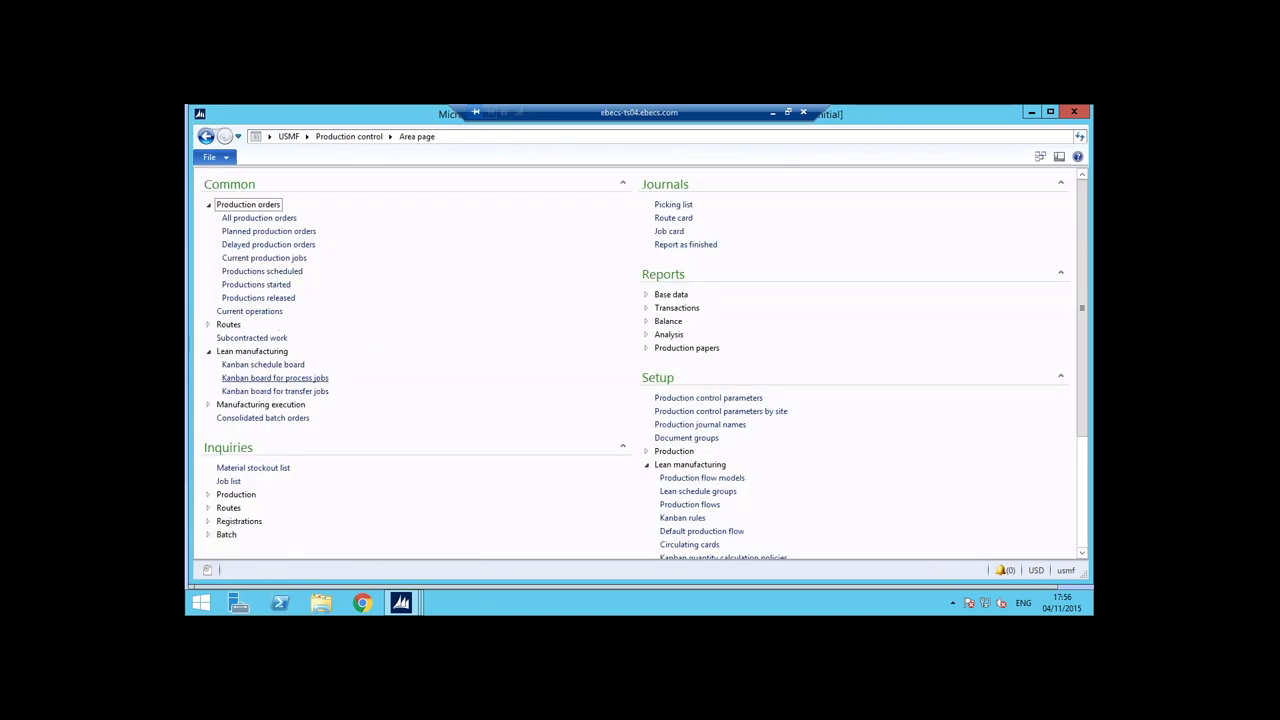
pyautogui.click(276, 379)
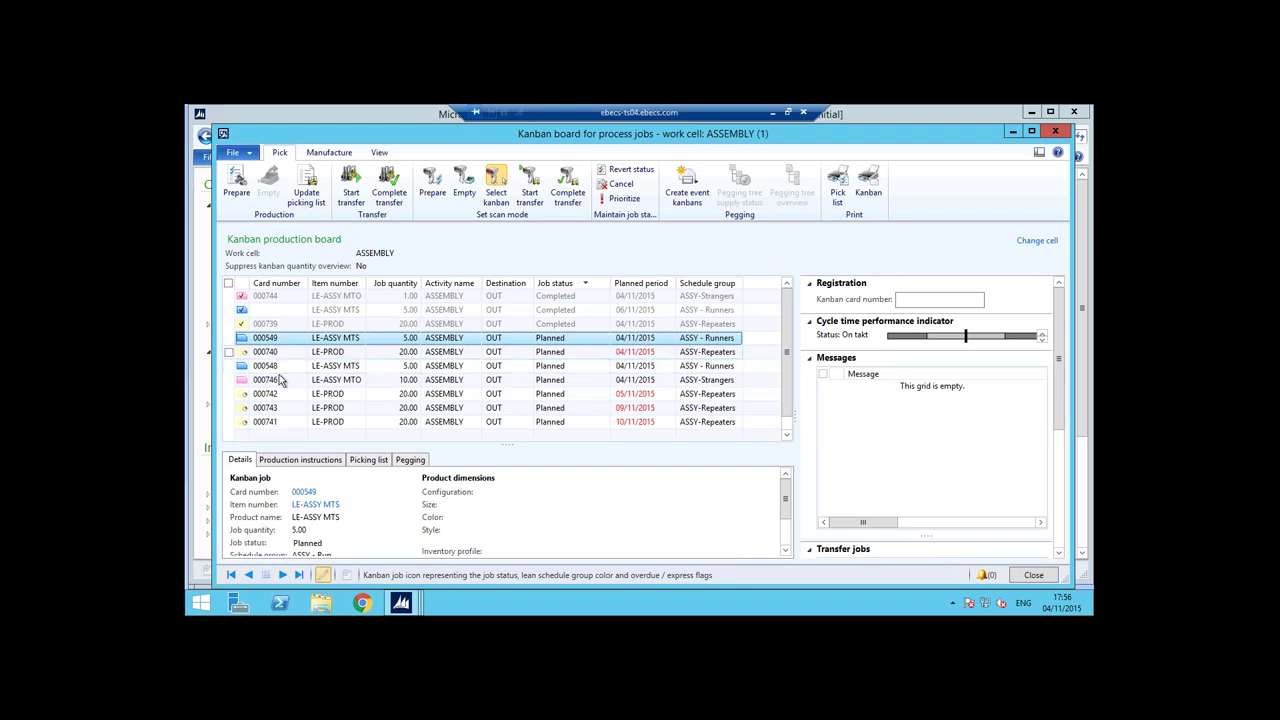
# - Review the picking list of the LE-ASSY MTO job on card 000746 and complete the job in the ASSEMBLY work cell
pyautogui.click(230, 381)
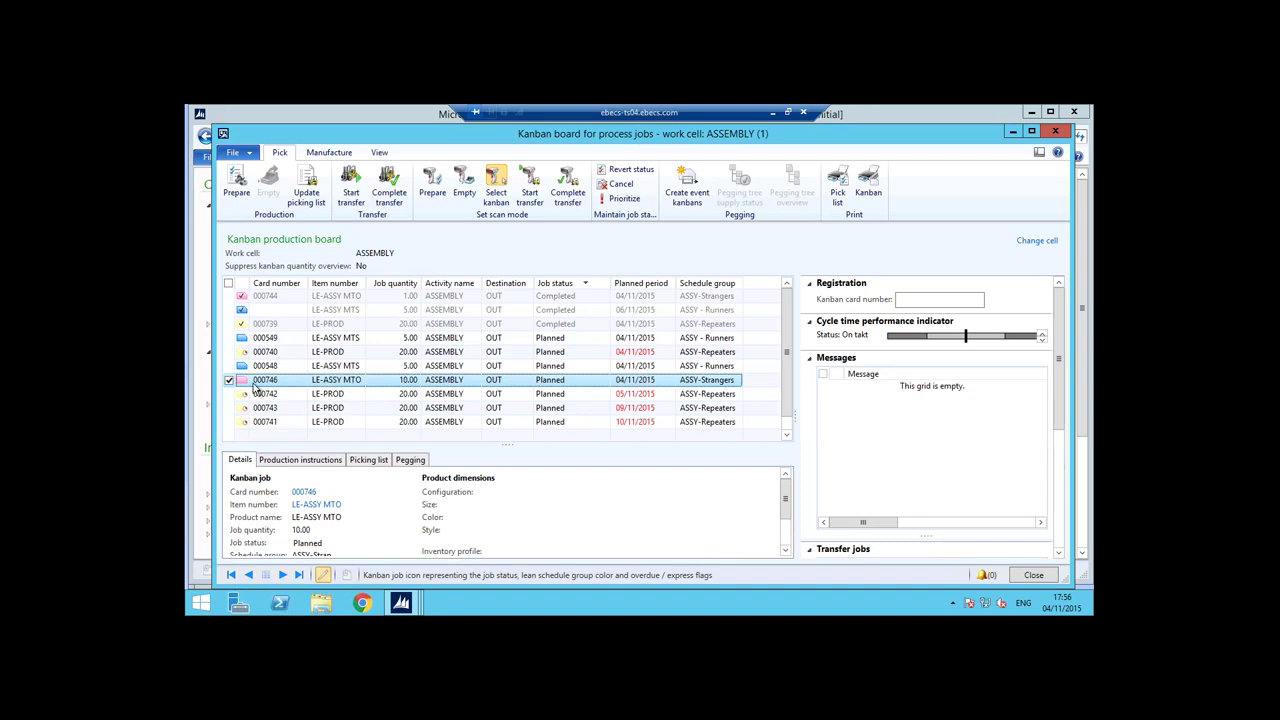
pyautogui.click(367, 460)
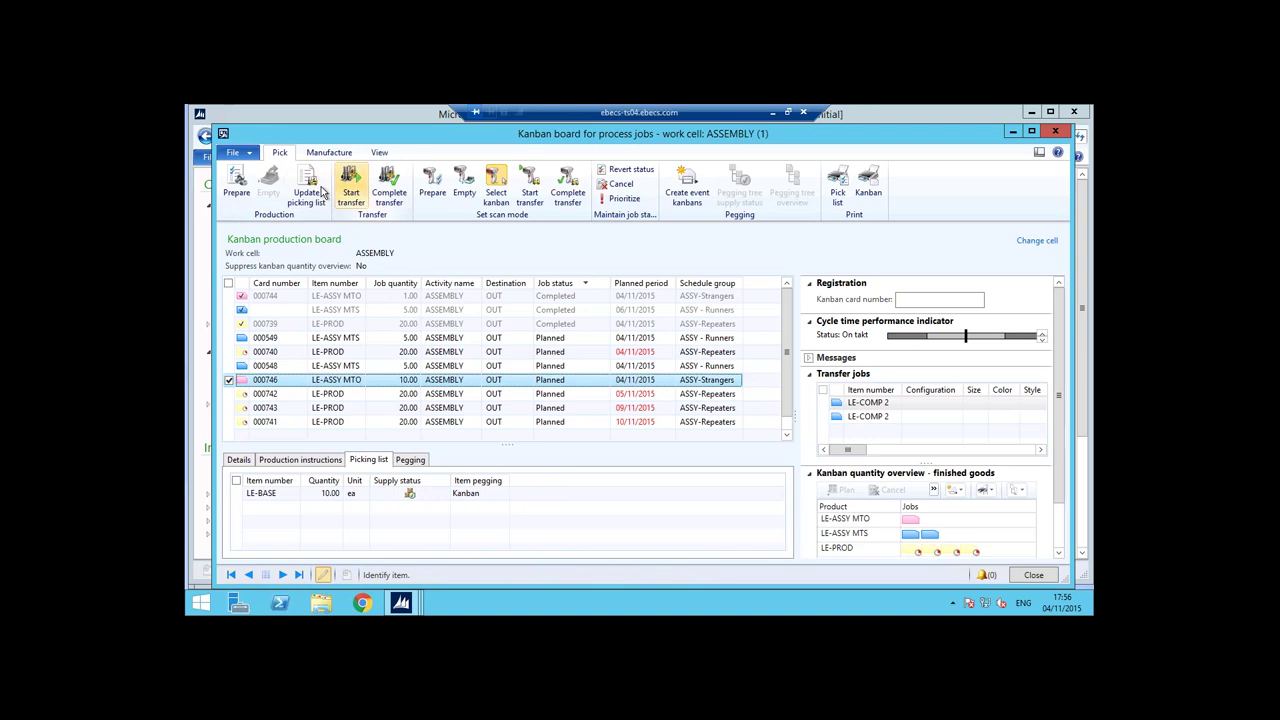
pyautogui.click(329, 152)
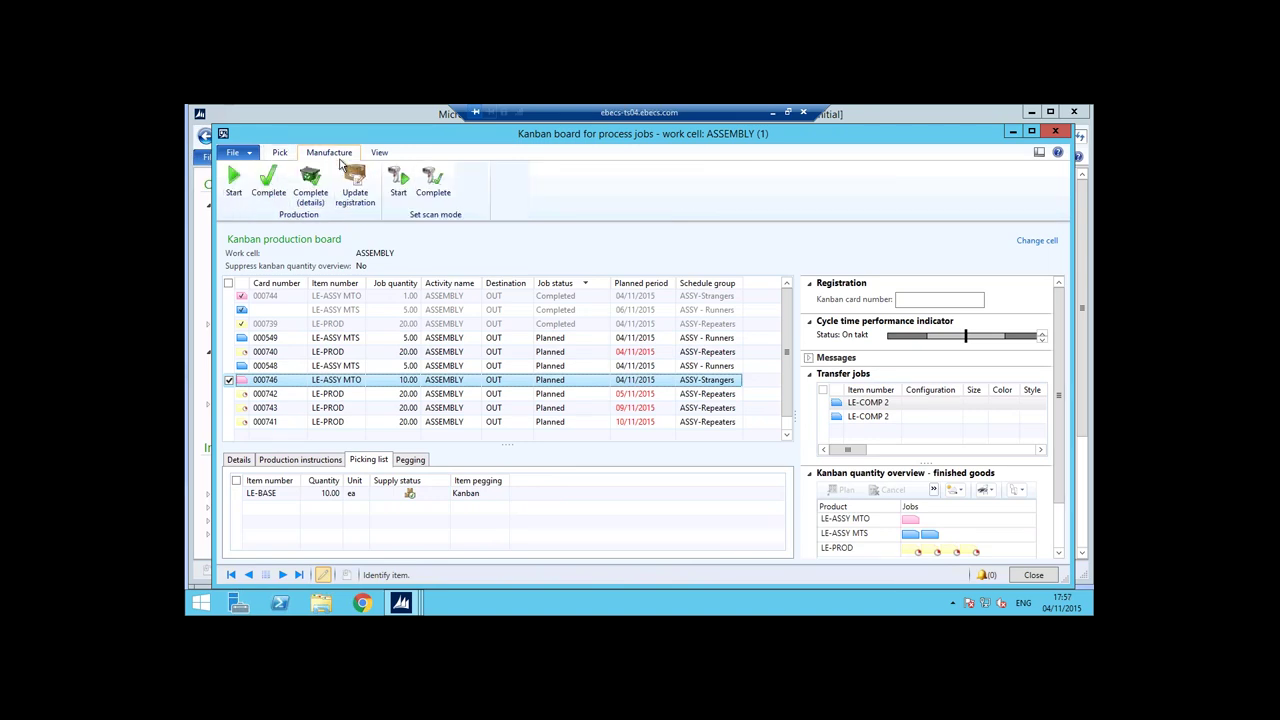
pyautogui.click(270, 190)
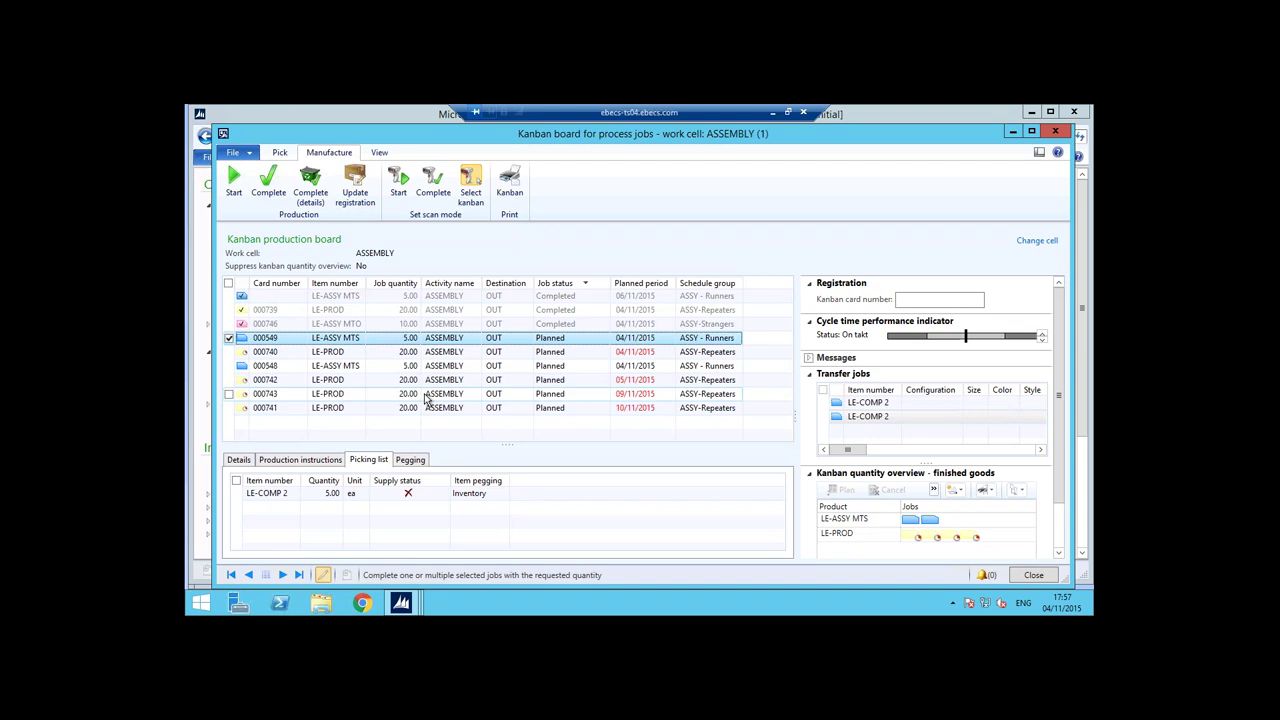
# - Minimize the process job board, return to the sales line's pegging tree and check the kanban job of LE-ASSY MTO kanban KBN00348
pyautogui.click(1012, 131)
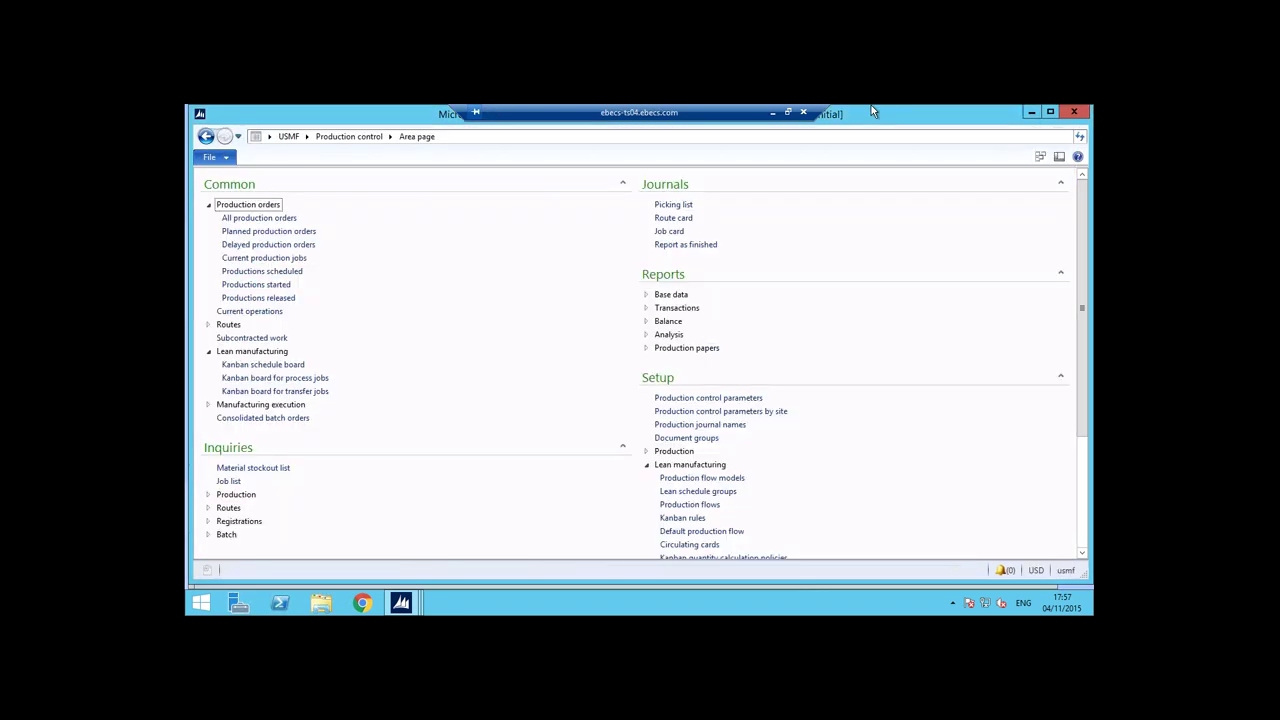
pyautogui.click(773, 113)
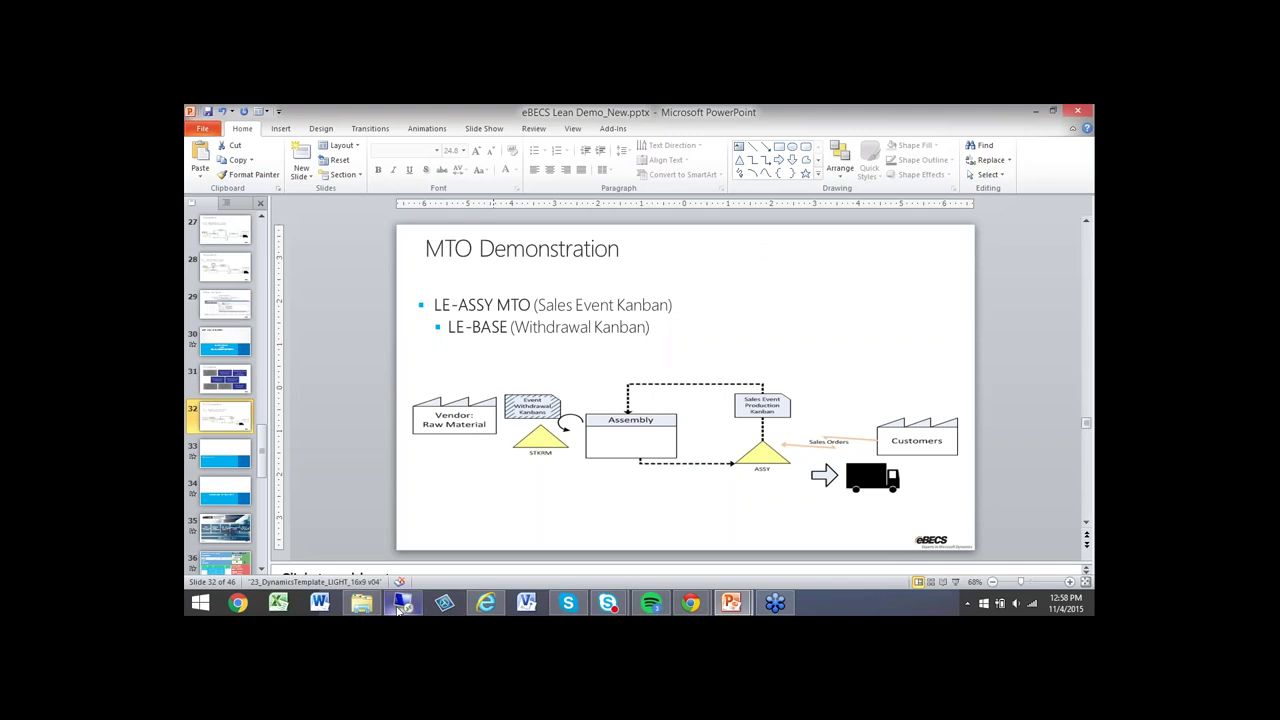
pyautogui.click(444, 603)
pyautogui.moveTo(400, 603)
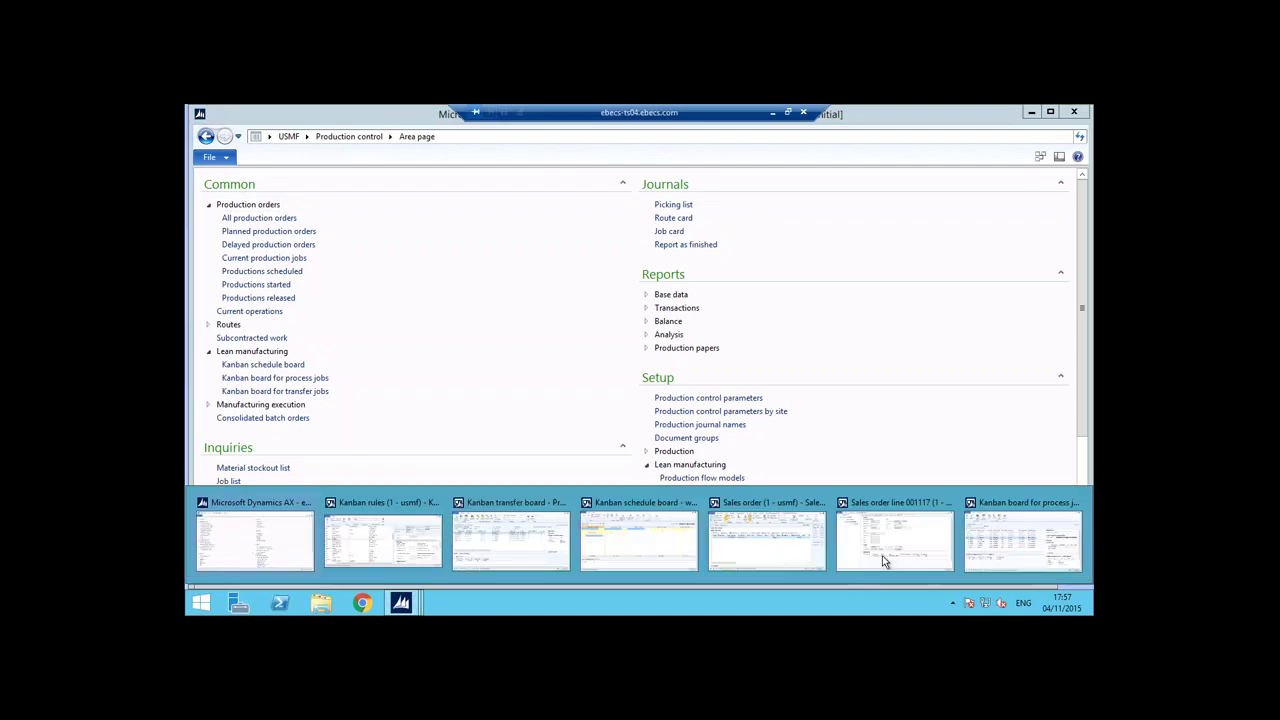
pyautogui.click(858, 553)
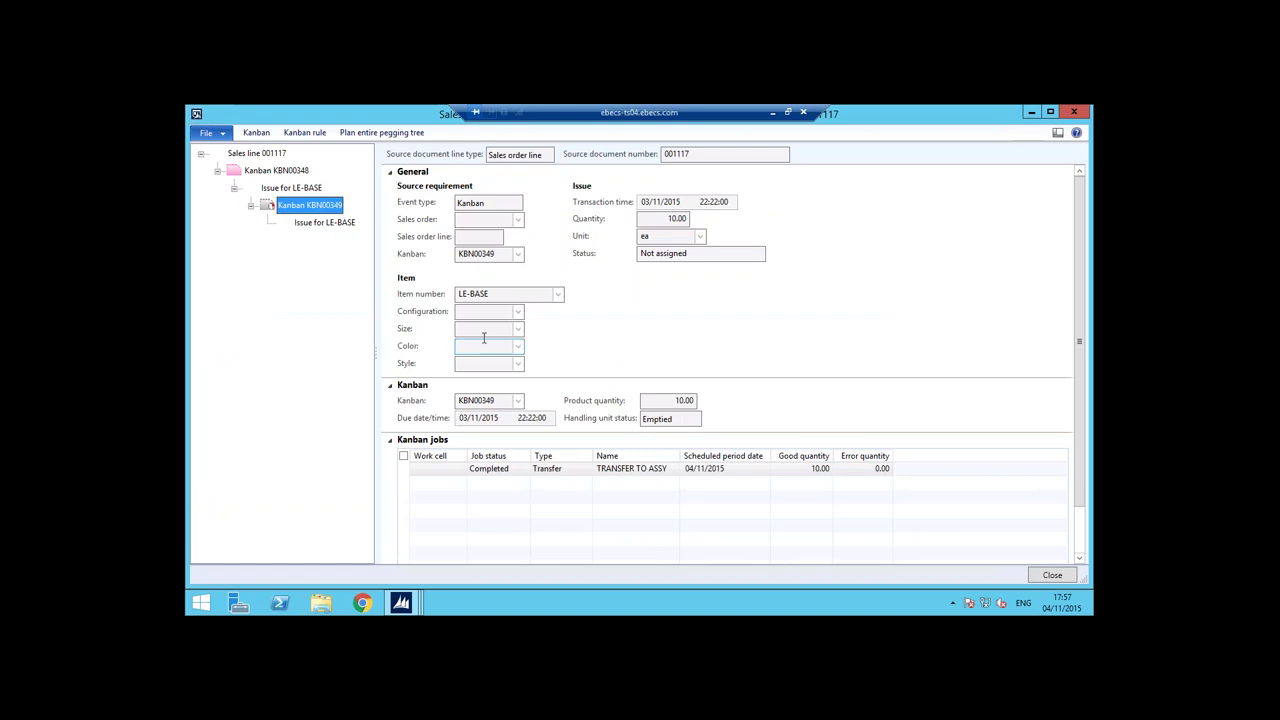
pyautogui.click(295, 171)
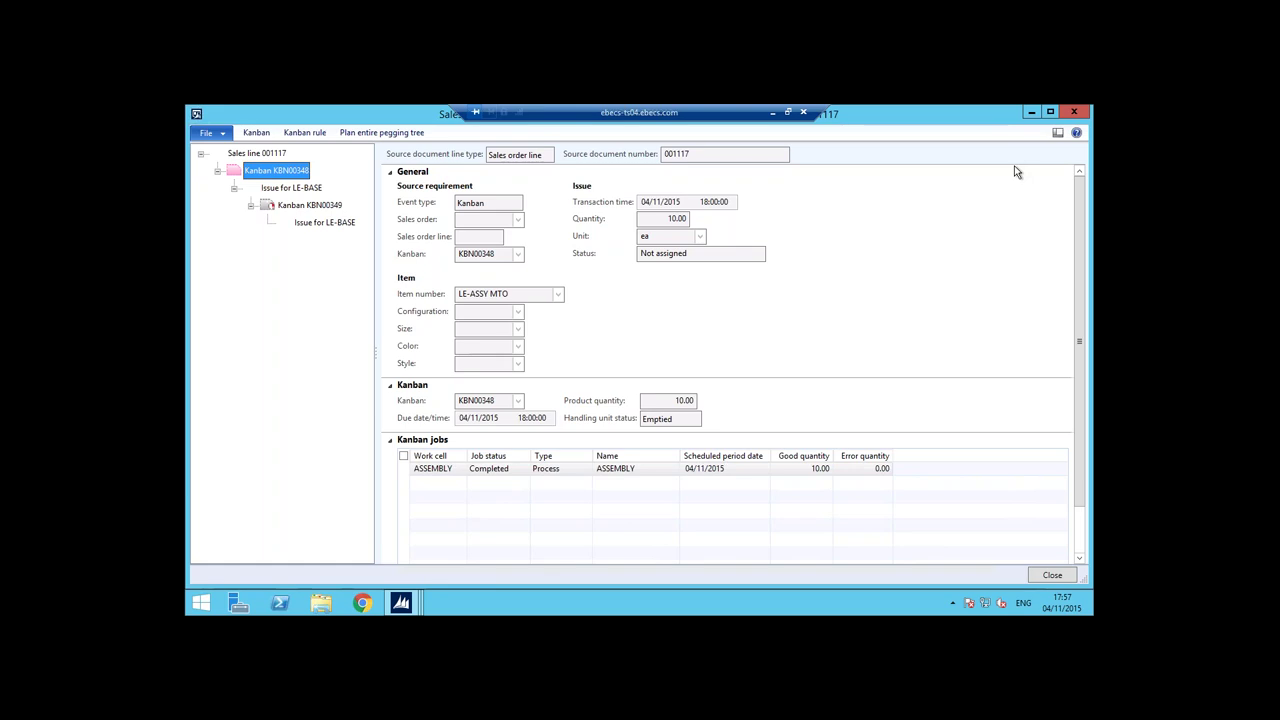
pyautogui.click(1068, 111)
# - Switch to the eBECS Lean Demo_New presentation in PowerPoint and run the slide show onward from the MTO Demonstration slide
pyautogui.click(400, 602)
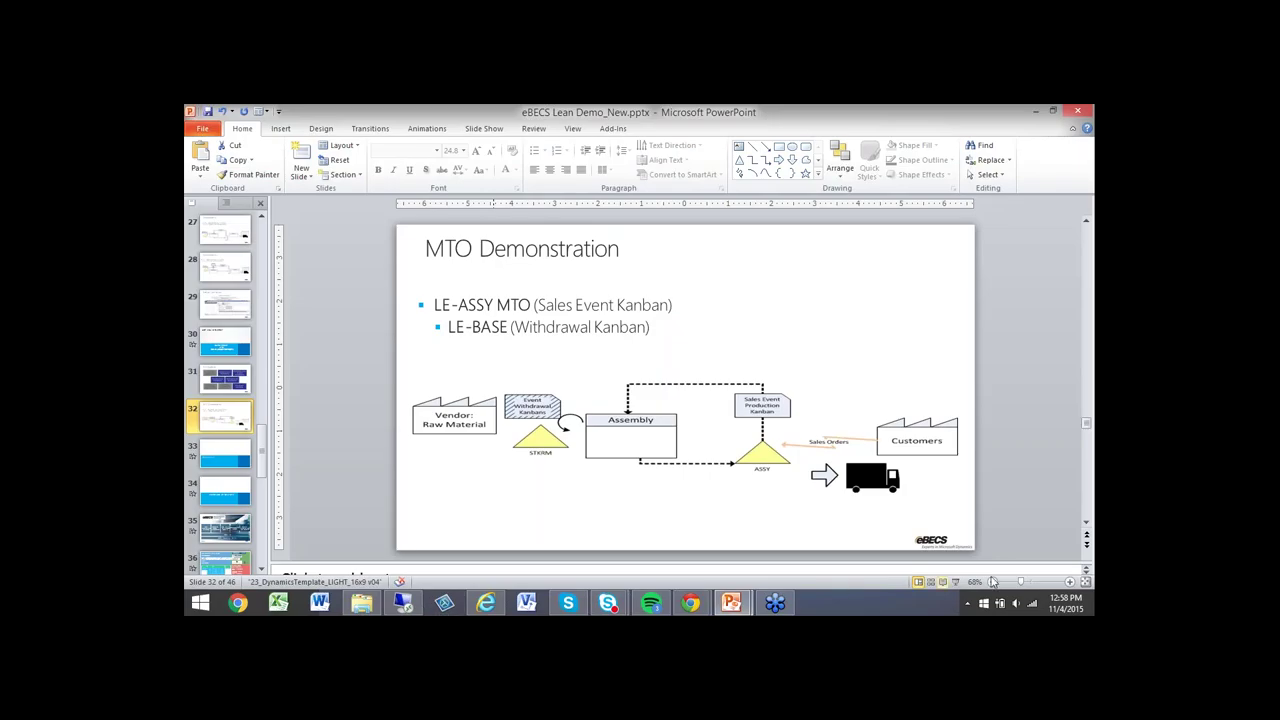
pyautogui.click(955, 581)
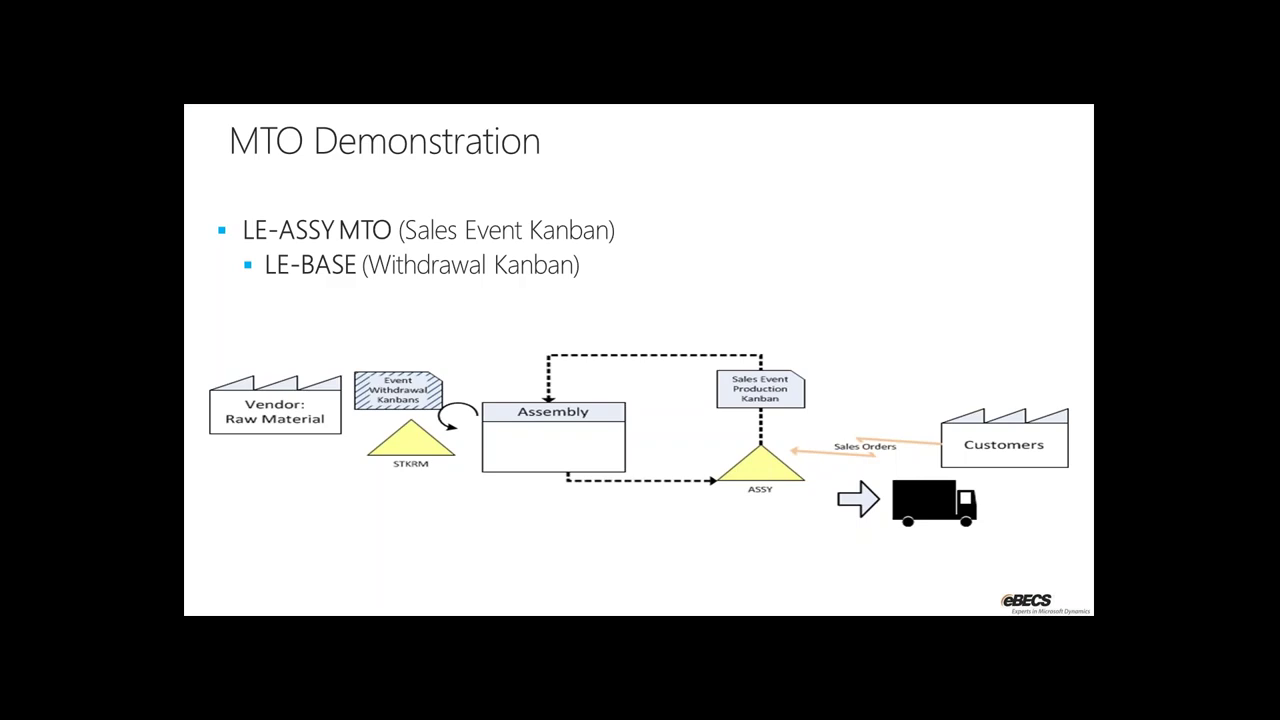
pyautogui.press('Right')
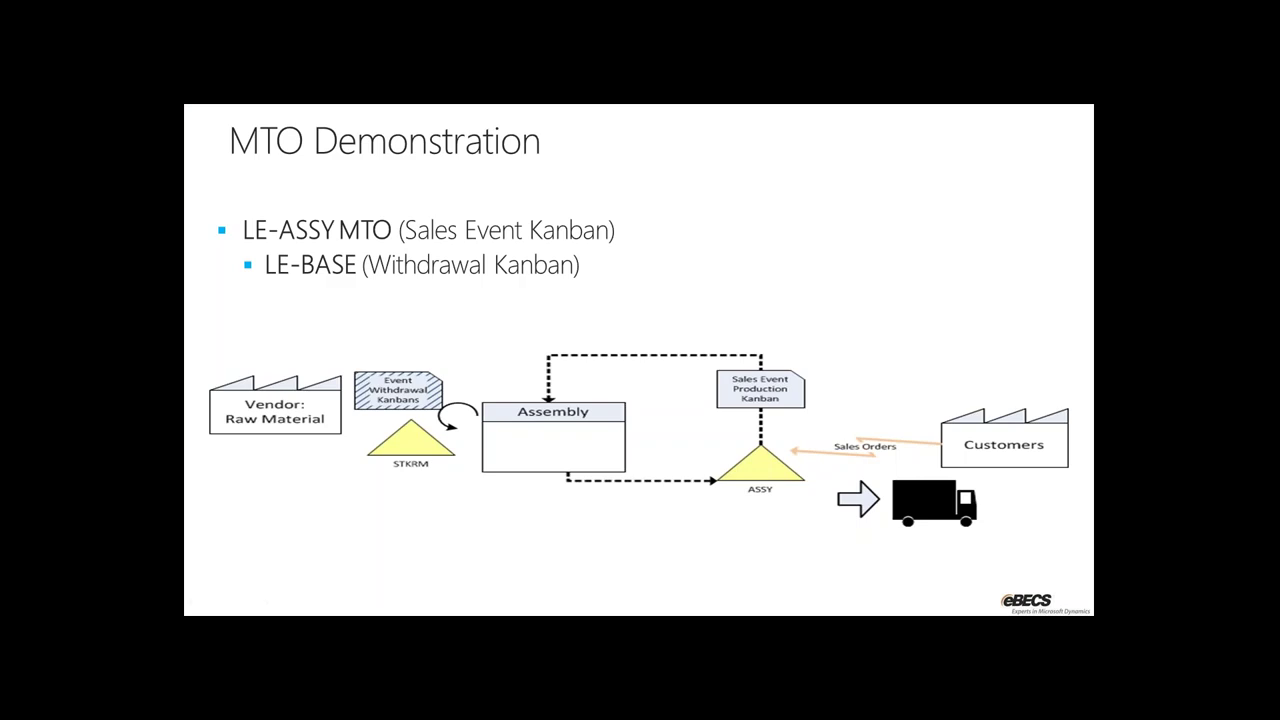